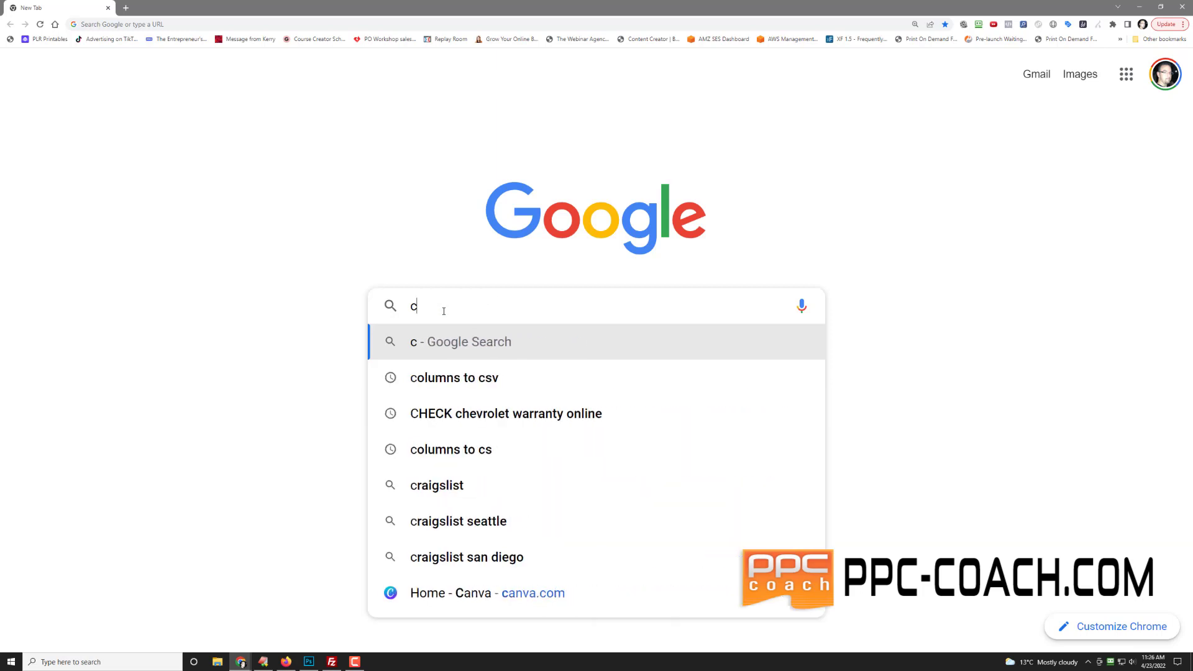
# - Search Google for "father's day coffee mug"
pyautogui.write("fahter'")
pyautogui.press('BackSpace')
pyautogui.press('BackSpace')
pyautogui.press('BackSpace')
pyautogui.press('BackSpace')
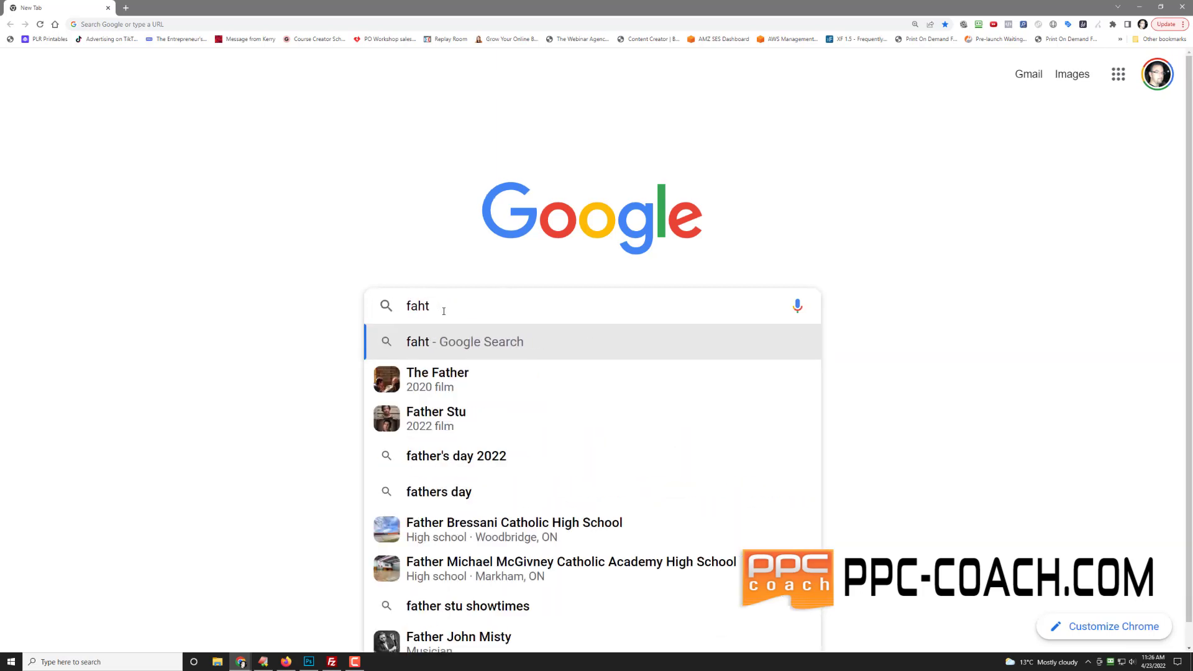
pyautogui.write('ther')
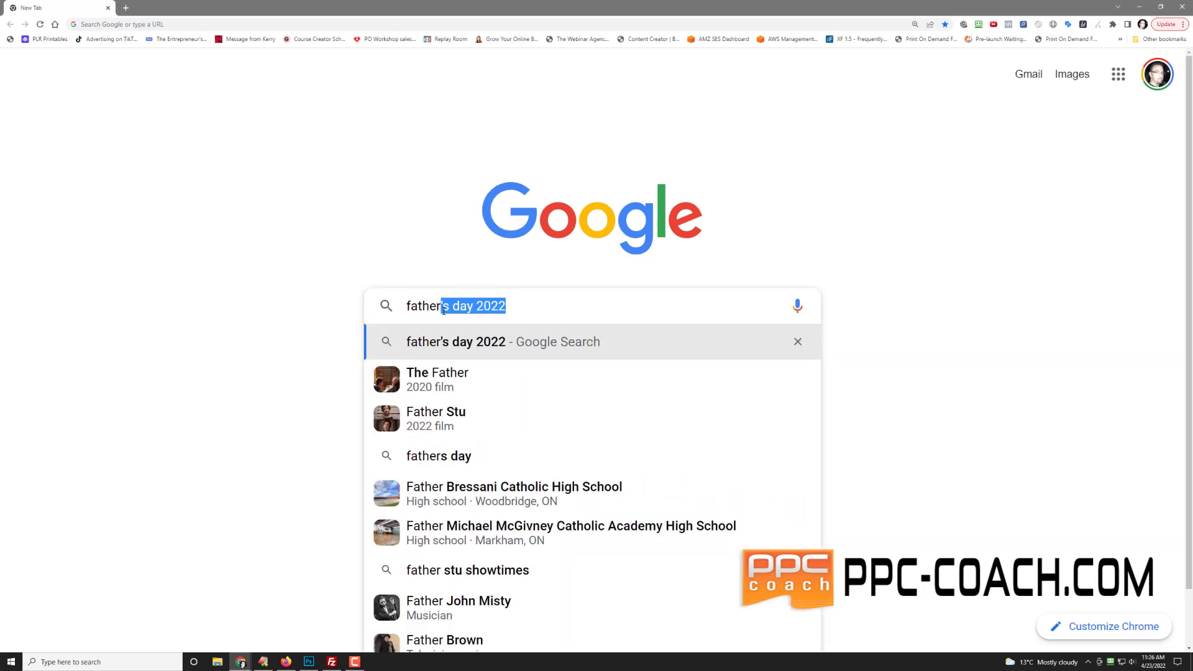
pyautogui.write("'s day coffee m")
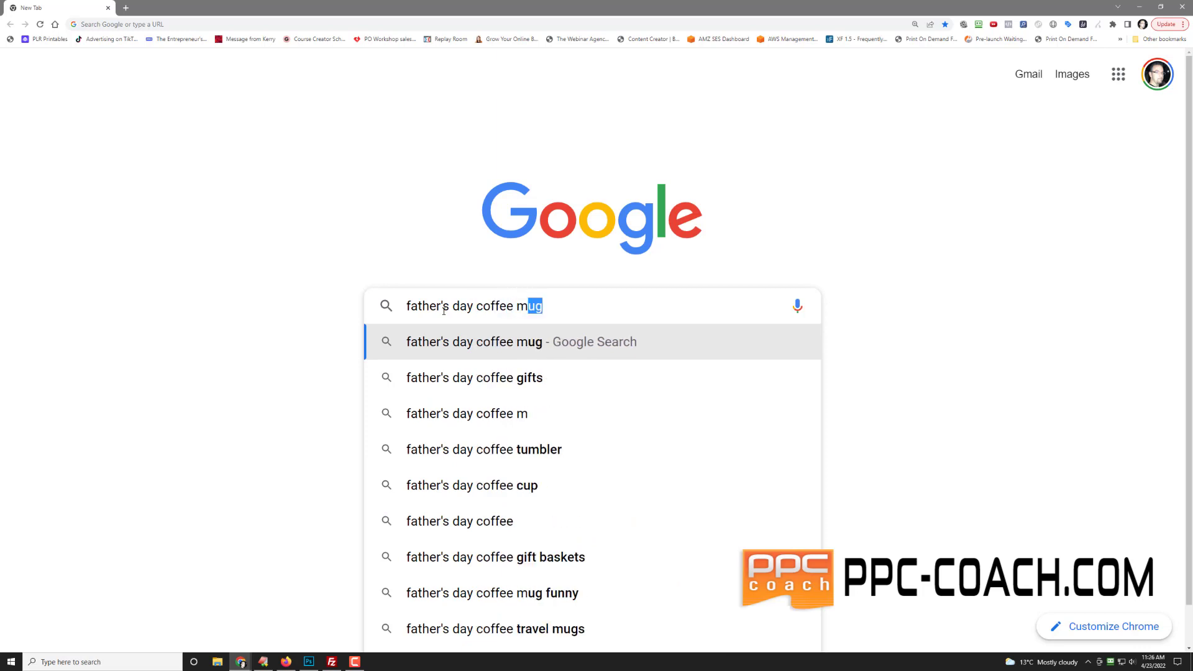
pyautogui.write('ug')
pyautogui.press('Return')
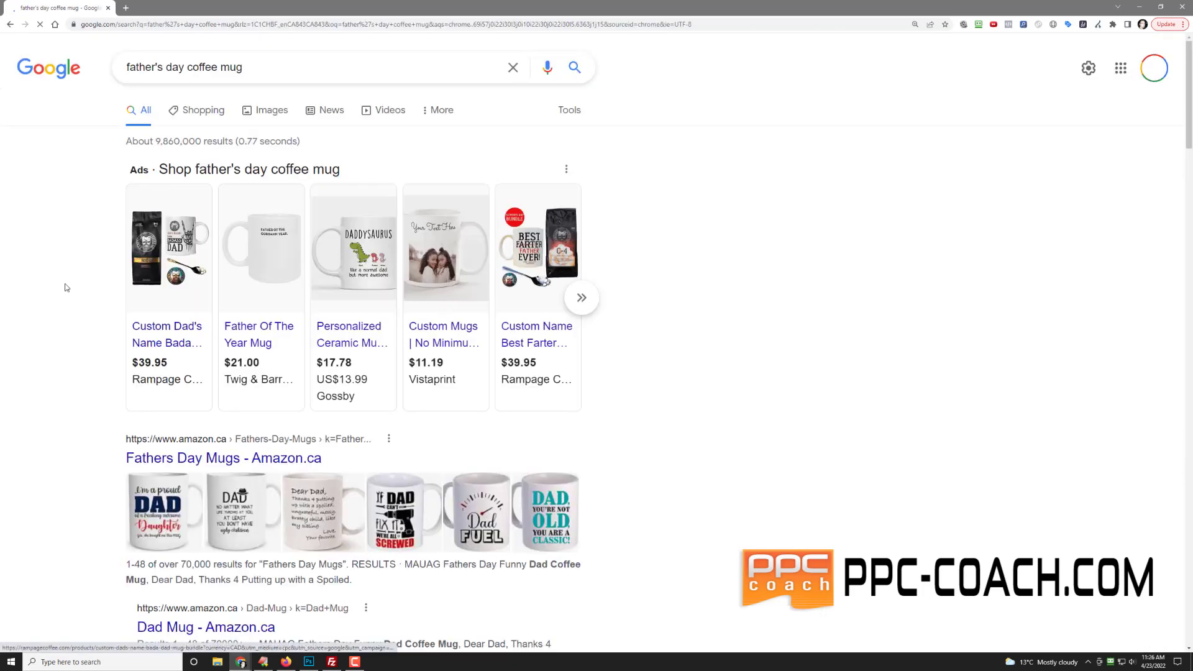
# - Look through the search results for retailers and marketplaces selling Father's Day coffee mugs
pyautogui.scroll(-3, 92, 327)
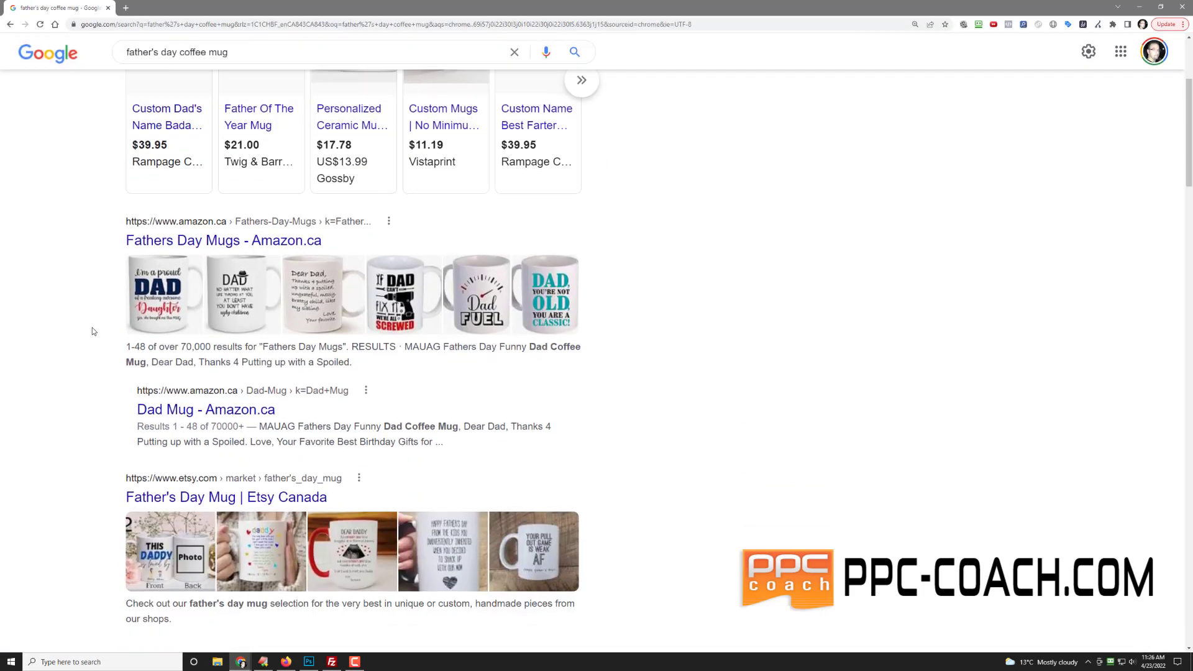
pyautogui.scroll(-2, 92, 331)
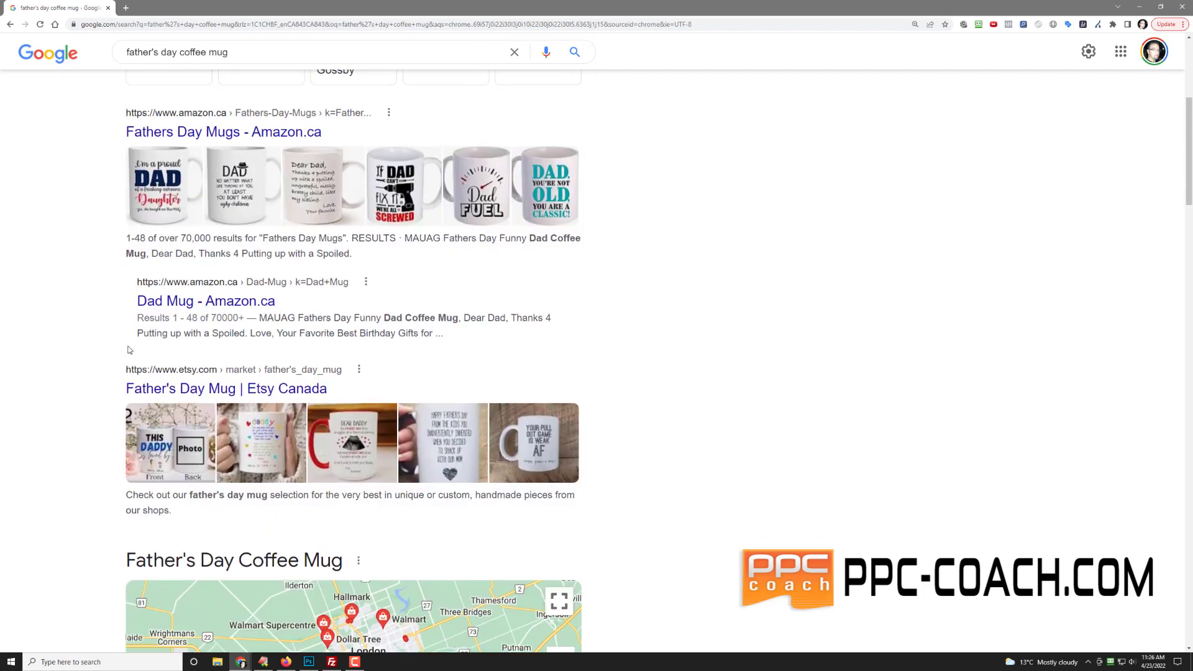
pyautogui.scroll(-3, 121, 354)
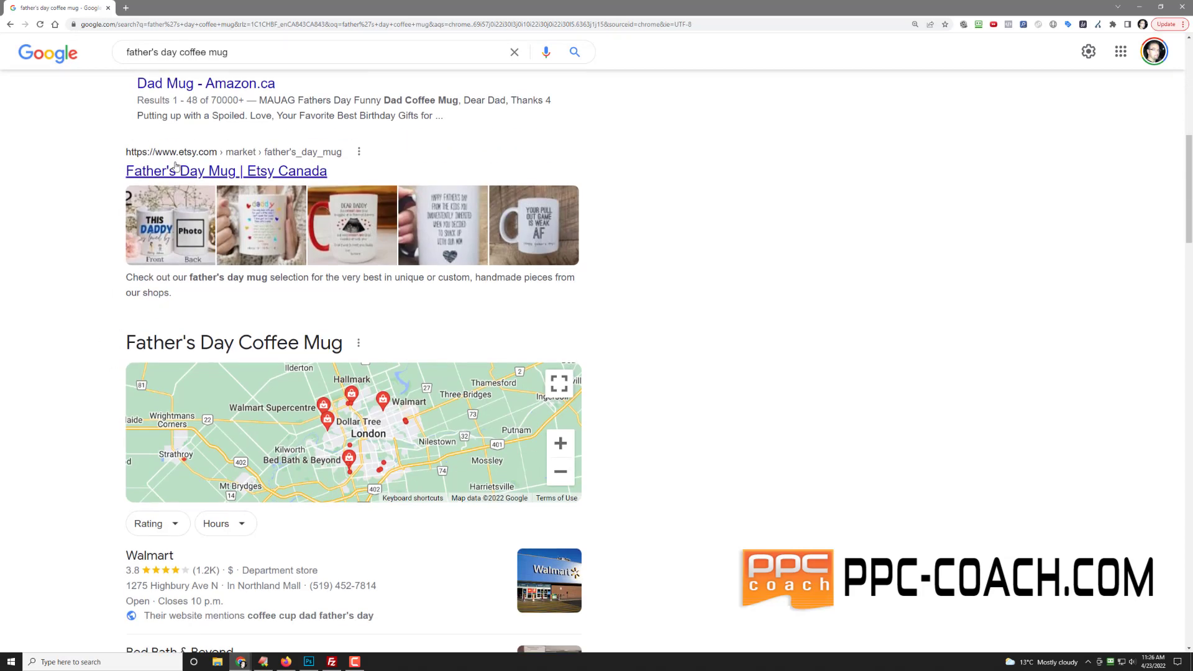
pyautogui.scroll(-8, 99, 401)
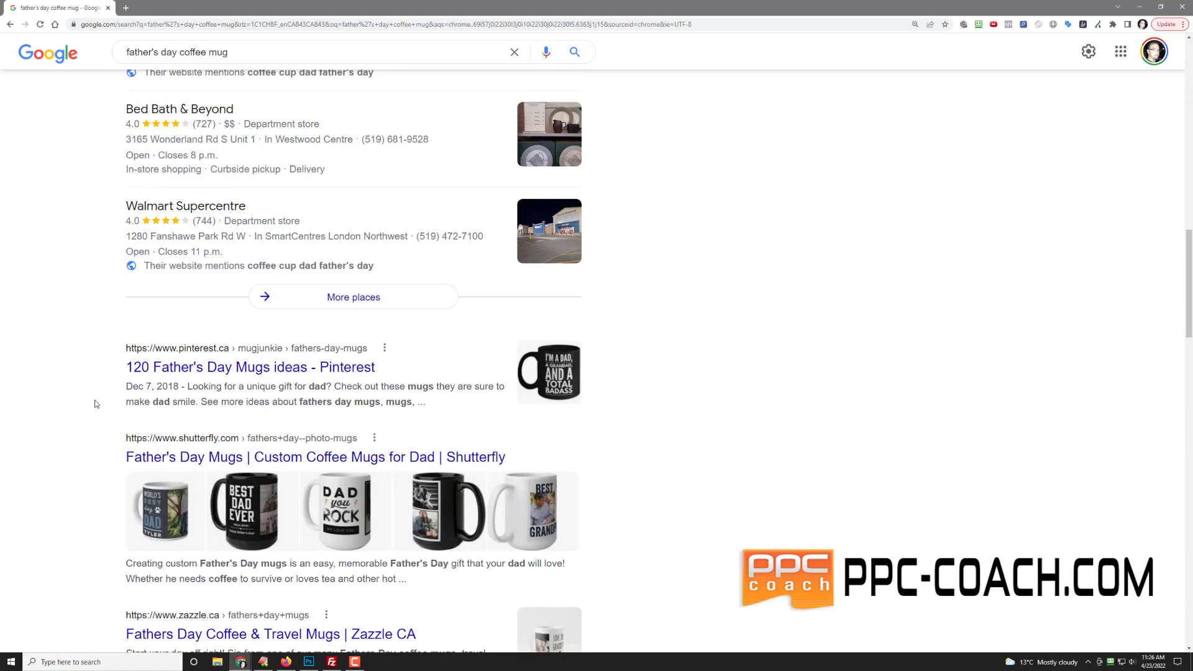
pyautogui.scroll(3, 96, 404)
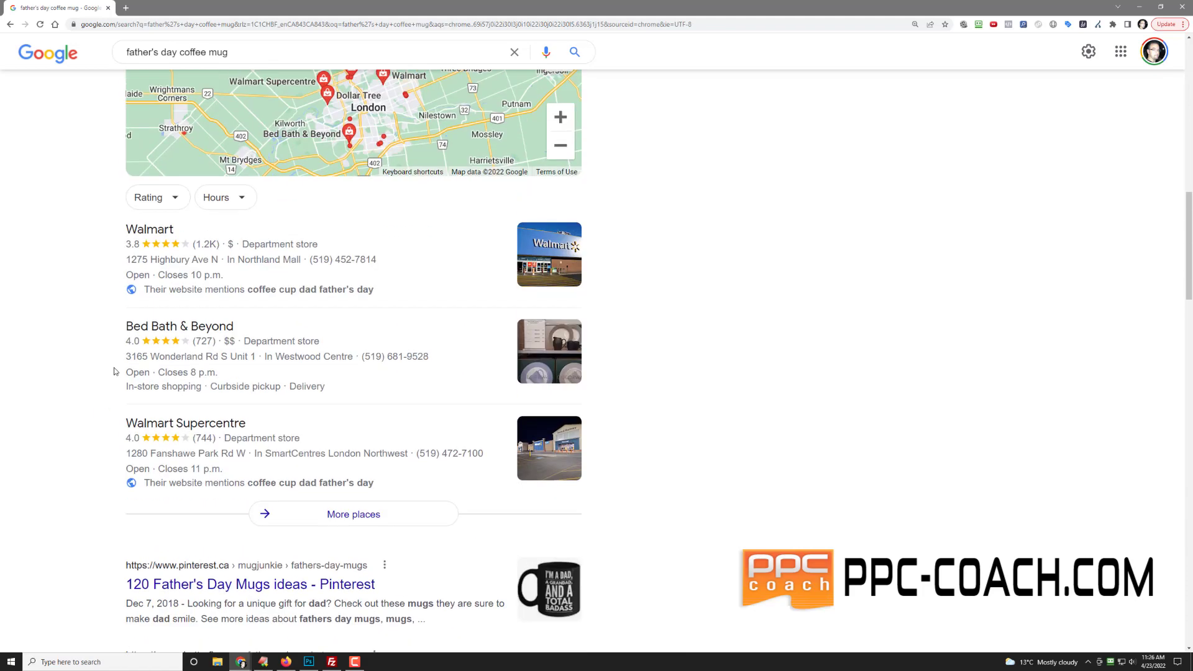
pyautogui.rightClick(144, 232)
pyautogui.click(122, 237)
# - Go to the walmart.ca website
pyautogui.click(125, 25)
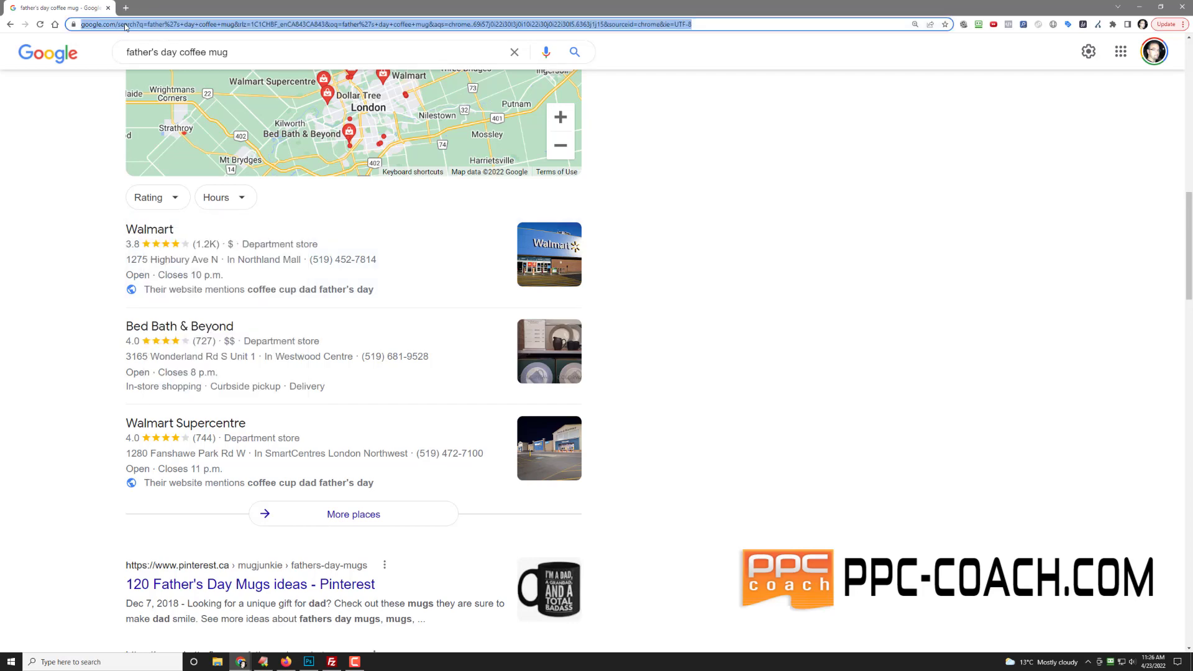
pyautogui.write('walmart')
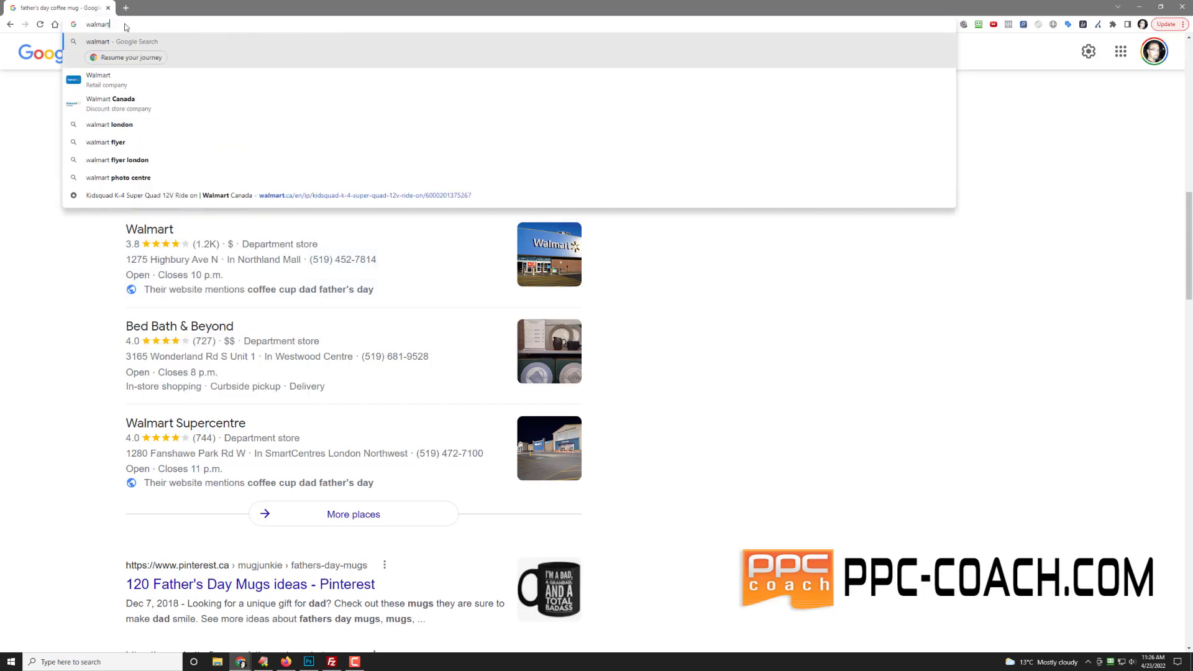
pyautogui.write('.ca')
pyautogui.press('Return')
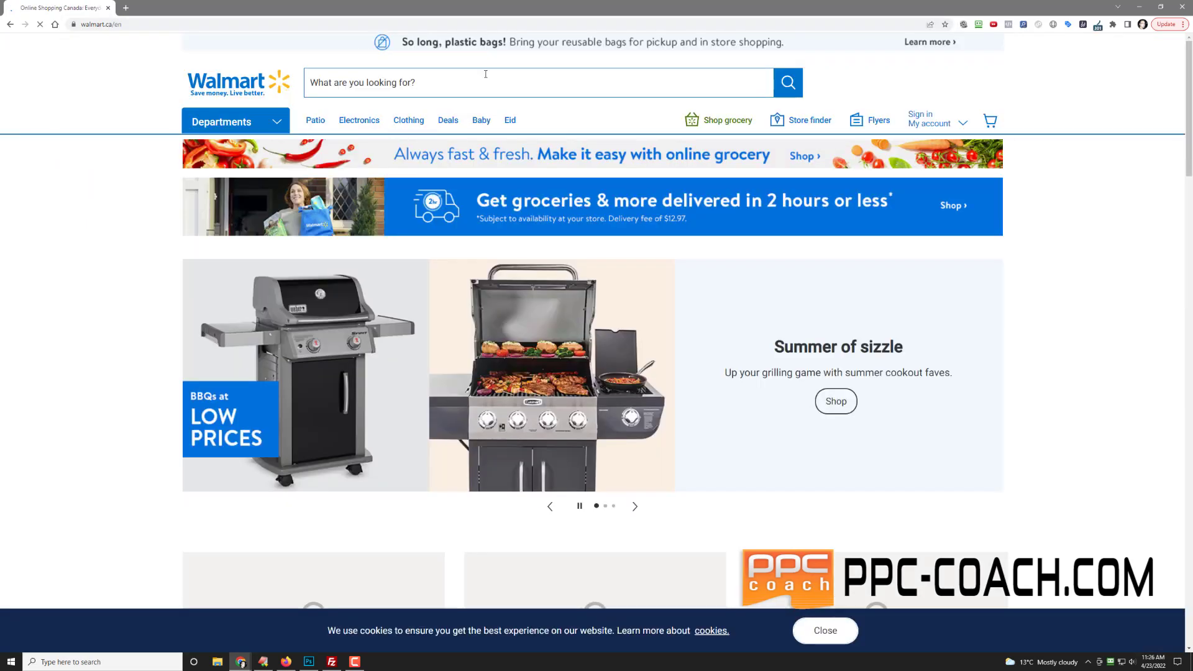
# - Search the Walmart store for "father's day mug"
pyautogui.click(483, 84)
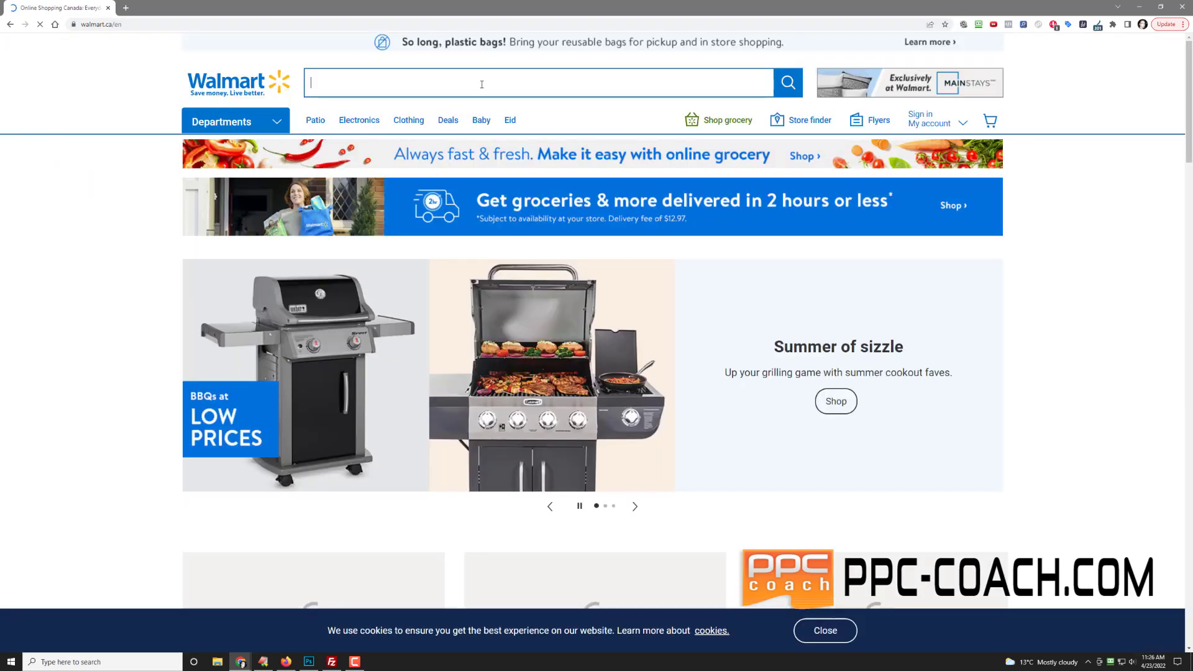
pyautogui.write("father's day")
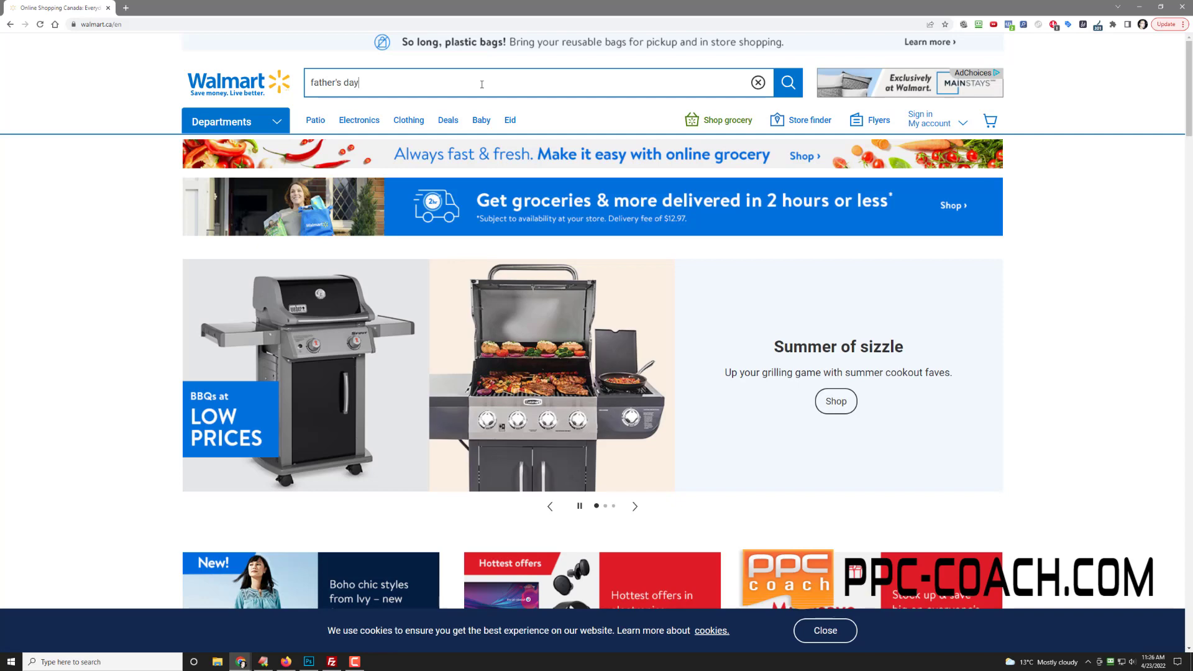
pyautogui.write(' mug')
pyautogui.press('Return')
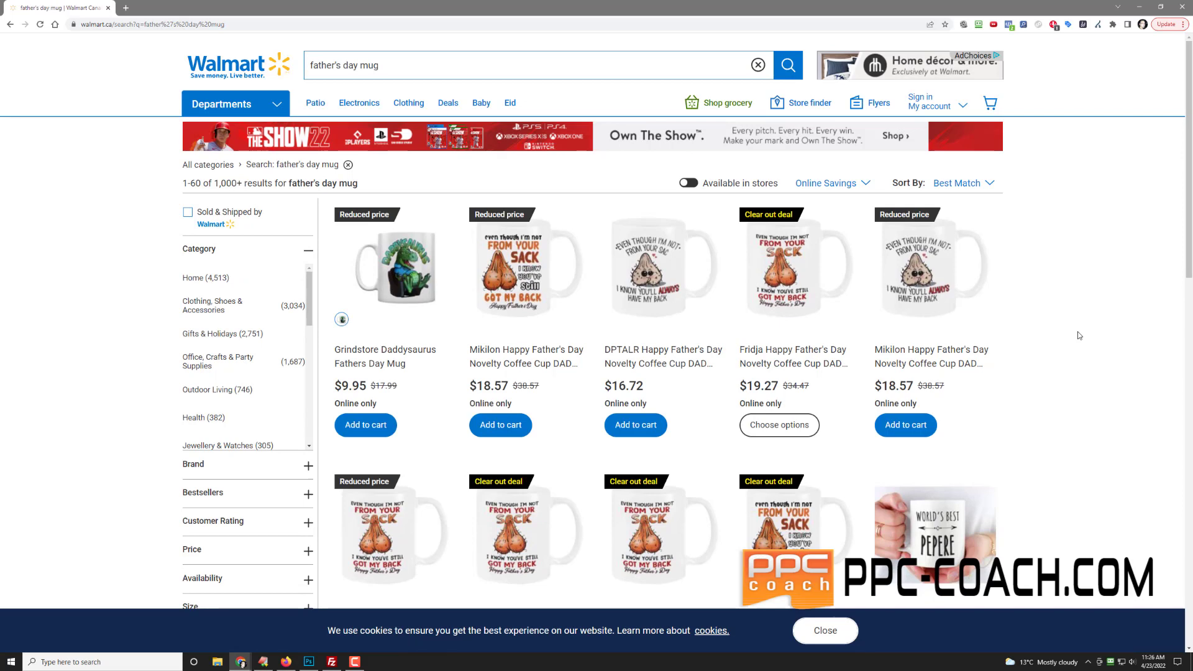
# - Browse the Father's Day mug designs and open the "World's Best Farter I Mean Father" coffee mug listing
pyautogui.scroll(-4, 1079, 336)
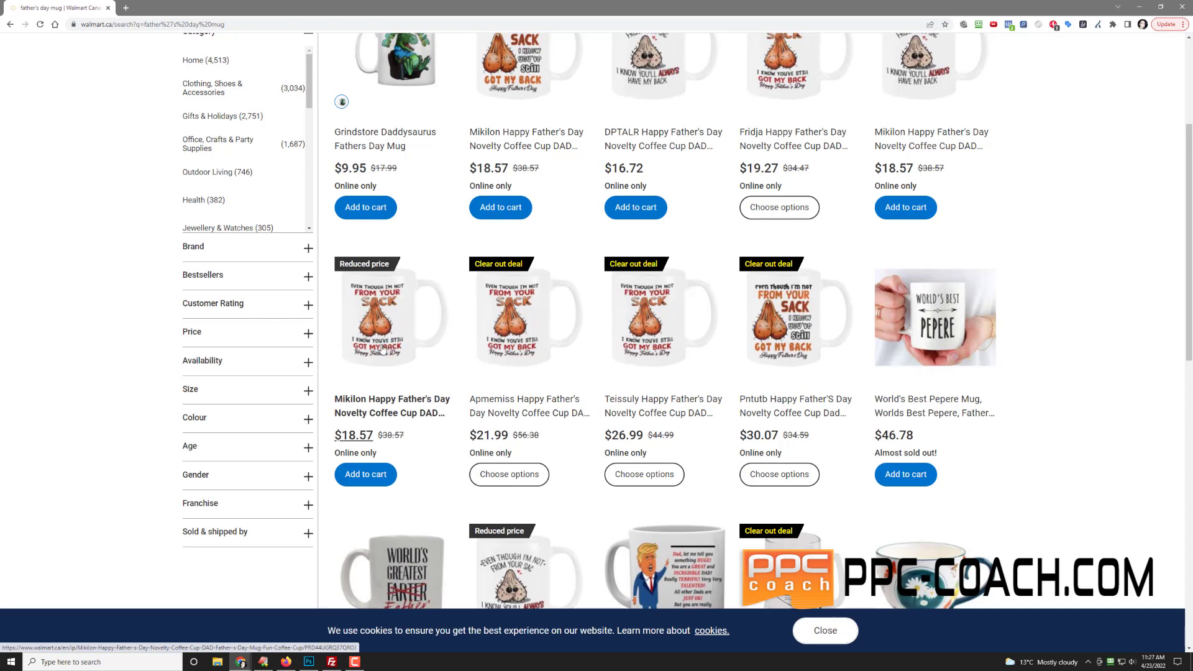
pyautogui.scroll(-5, 387, 354)
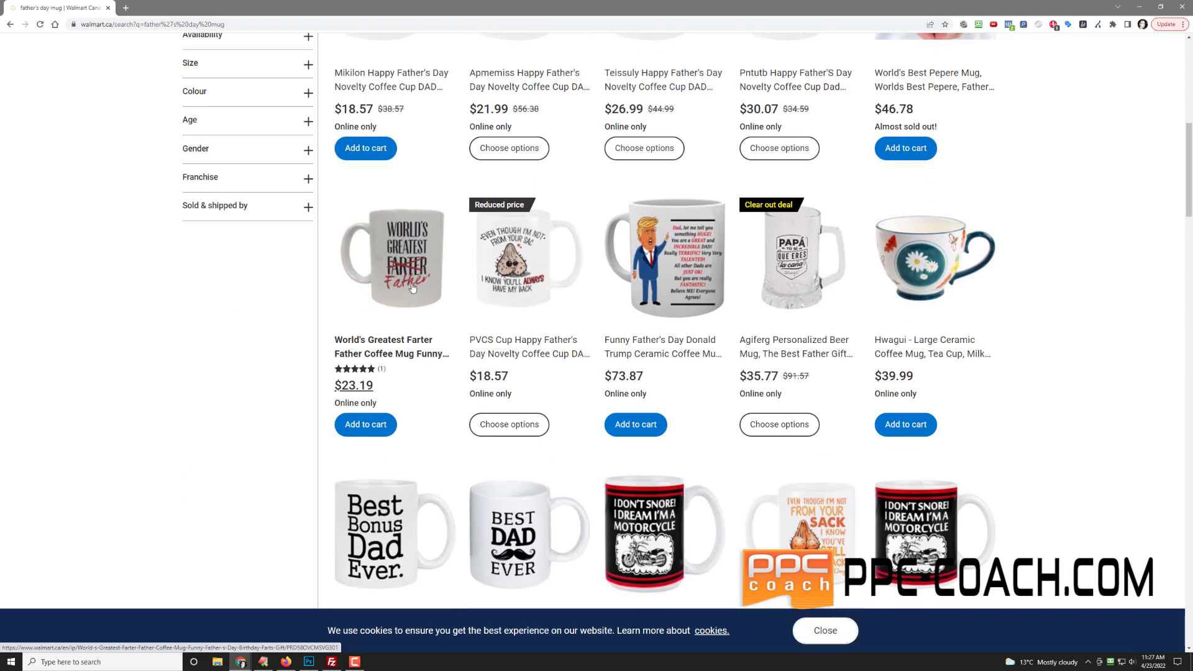
pyautogui.scroll(-3, 412, 287)
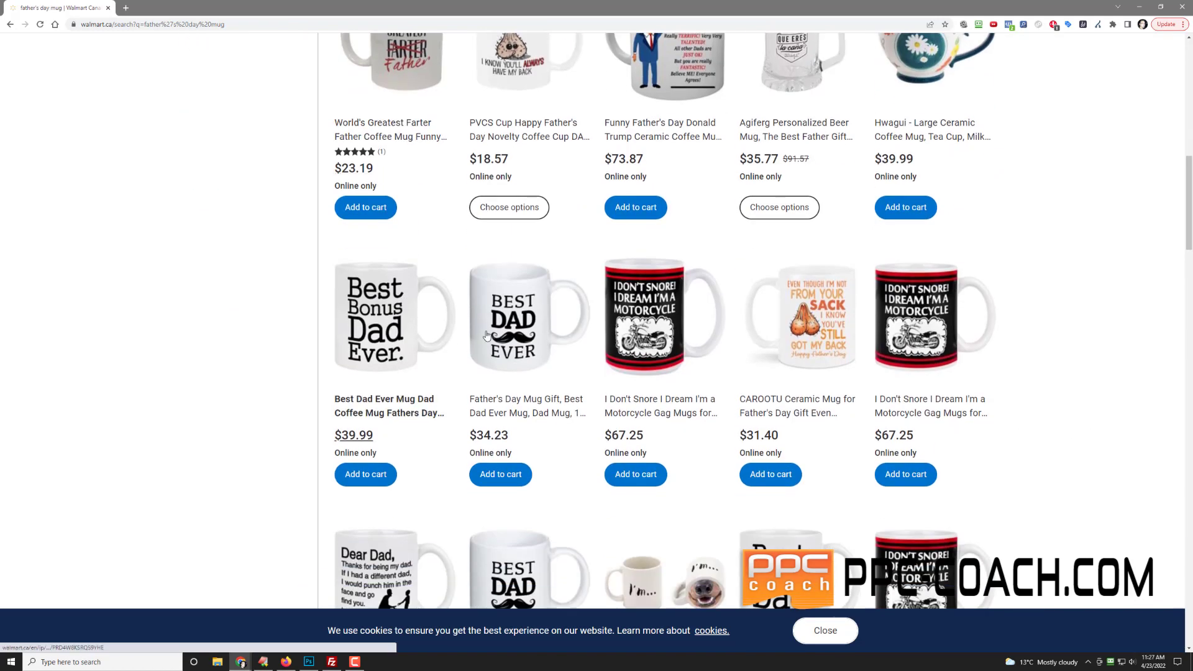
pyautogui.scroll(-3, 534, 331)
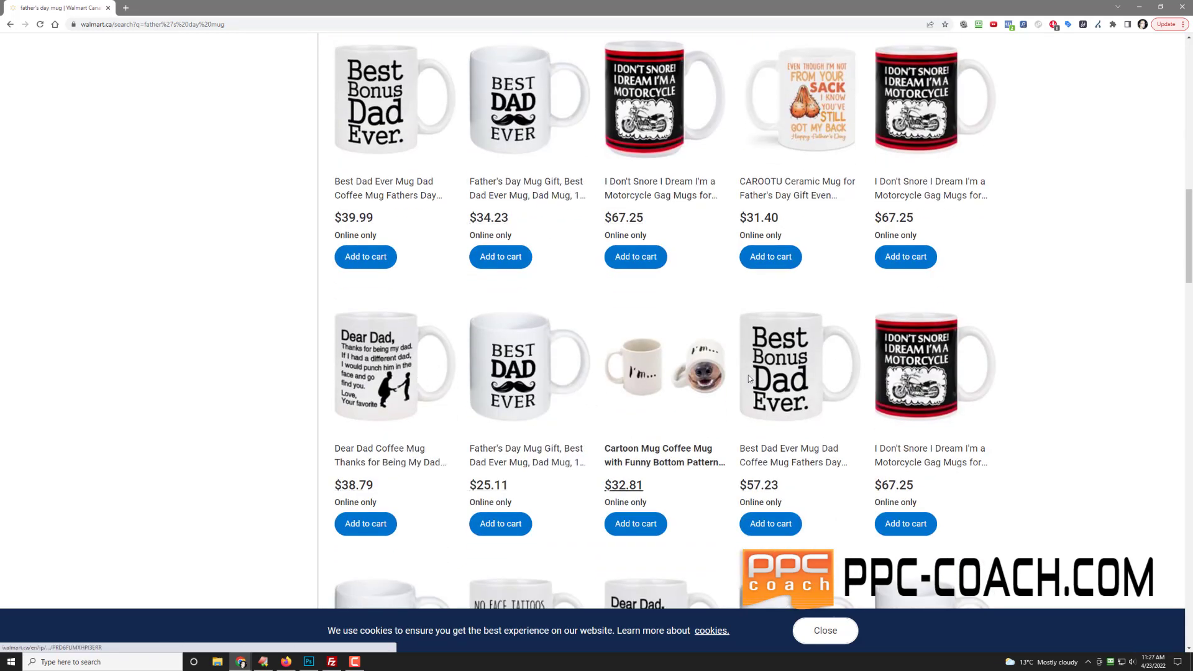
pyautogui.scroll(-5, 1050, 329)
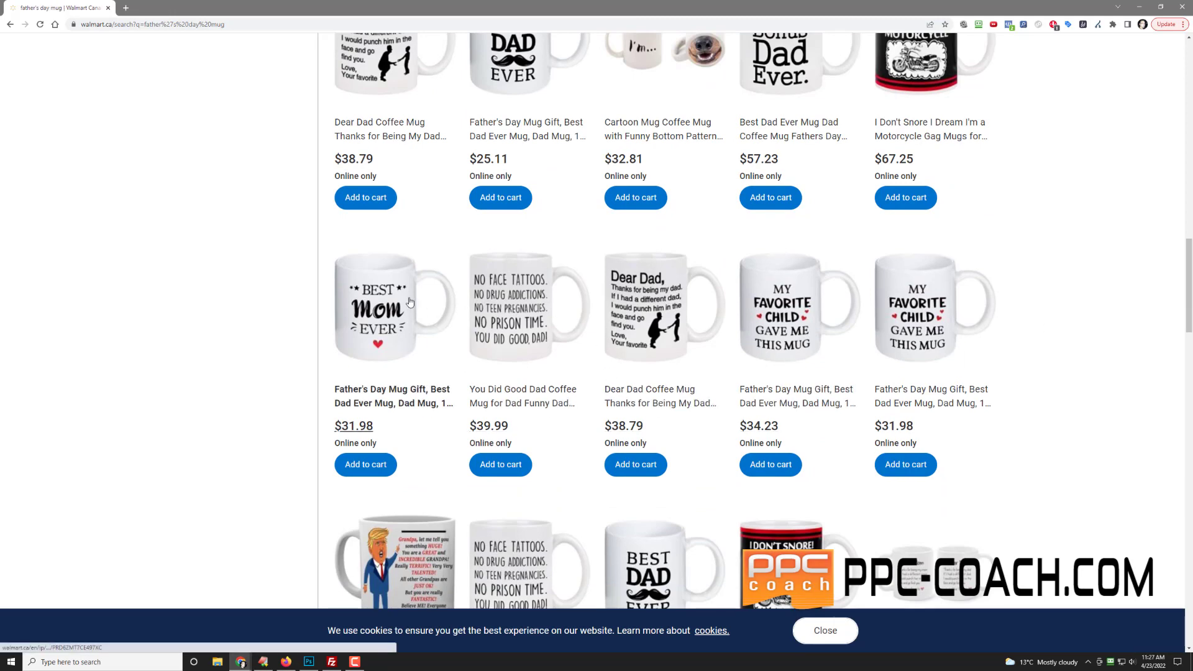
pyautogui.scroll(-5, 398, 355)
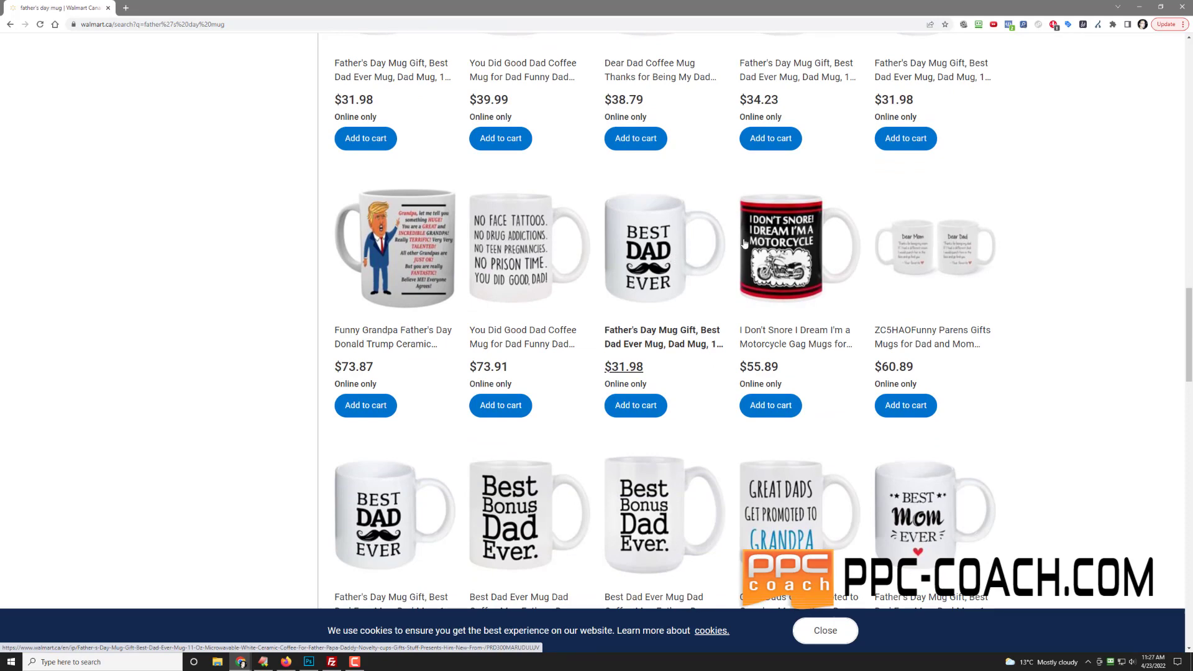
pyautogui.scroll(-2, 770, 335)
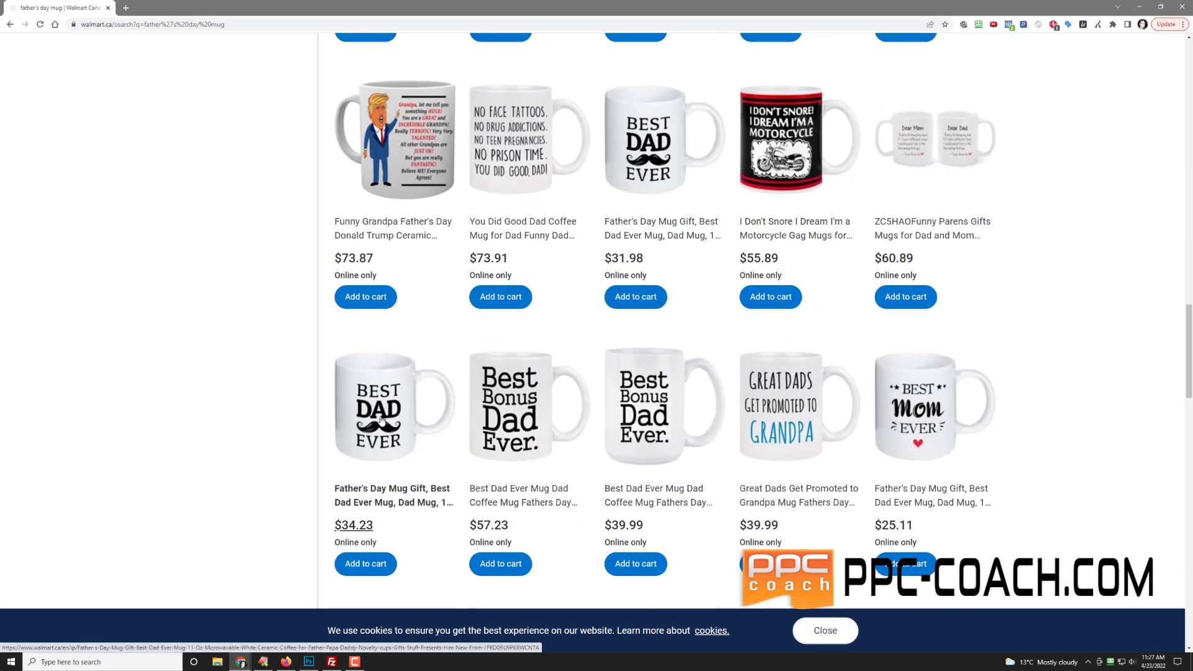
pyautogui.scroll(-3, 381, 419)
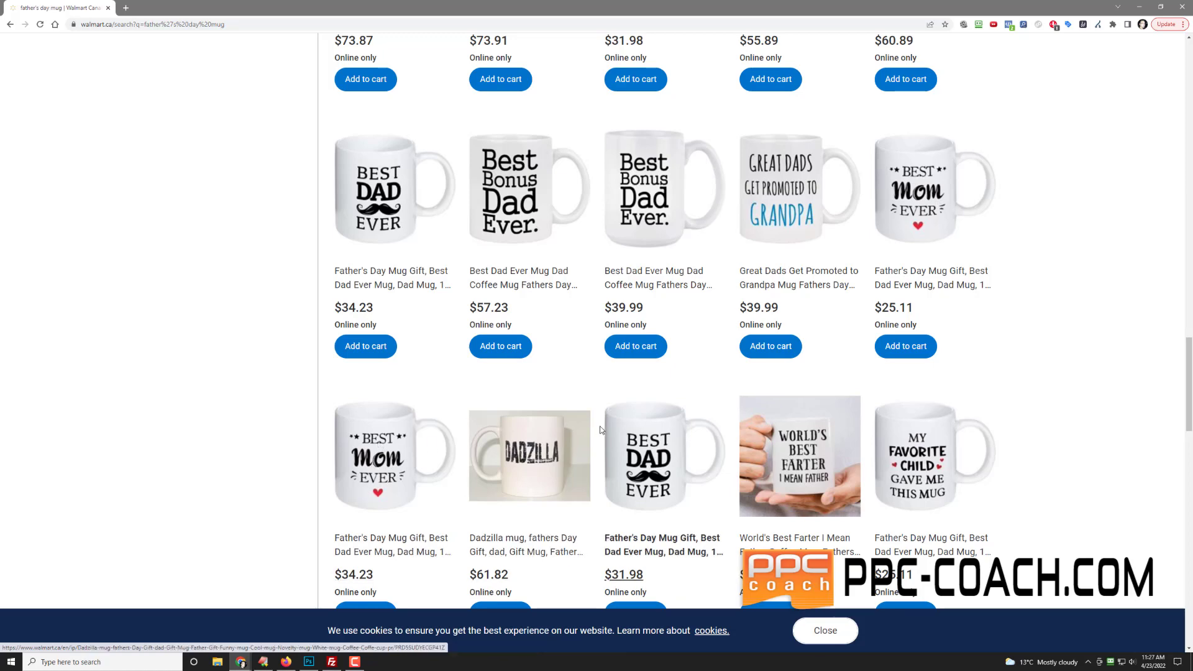
pyautogui.scroll(-3, 671, 404)
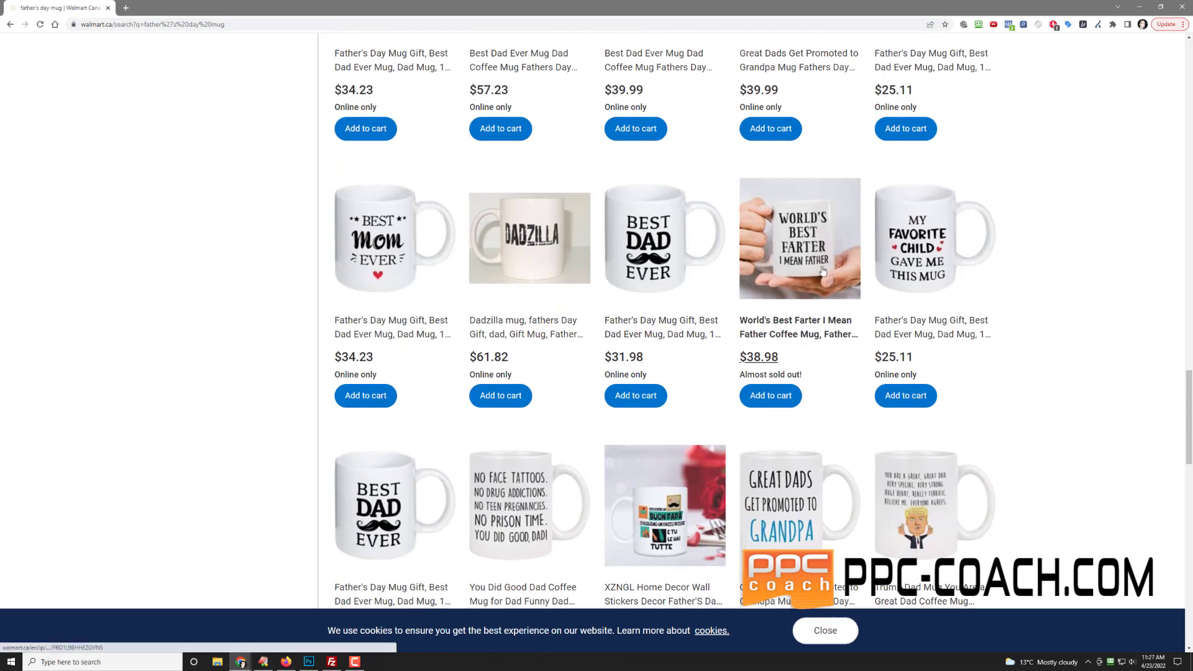
pyautogui.click(802, 232)
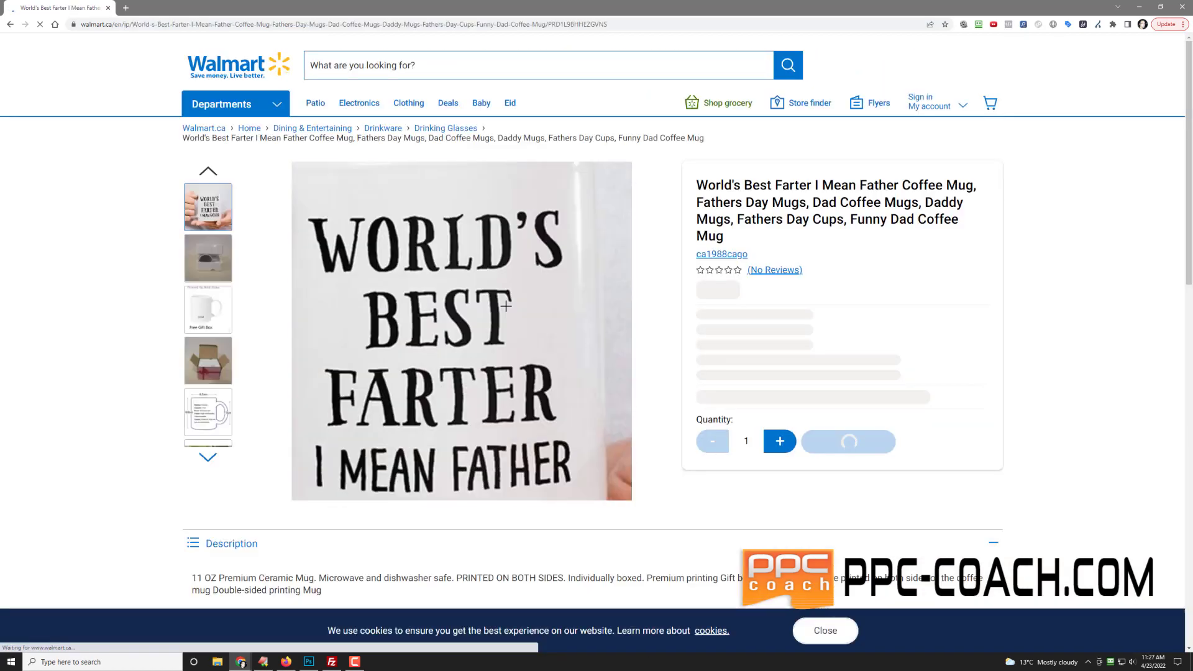
# - Search Google for "worlds best farter mug" in a new browser tab
pyautogui.click(125, 7)
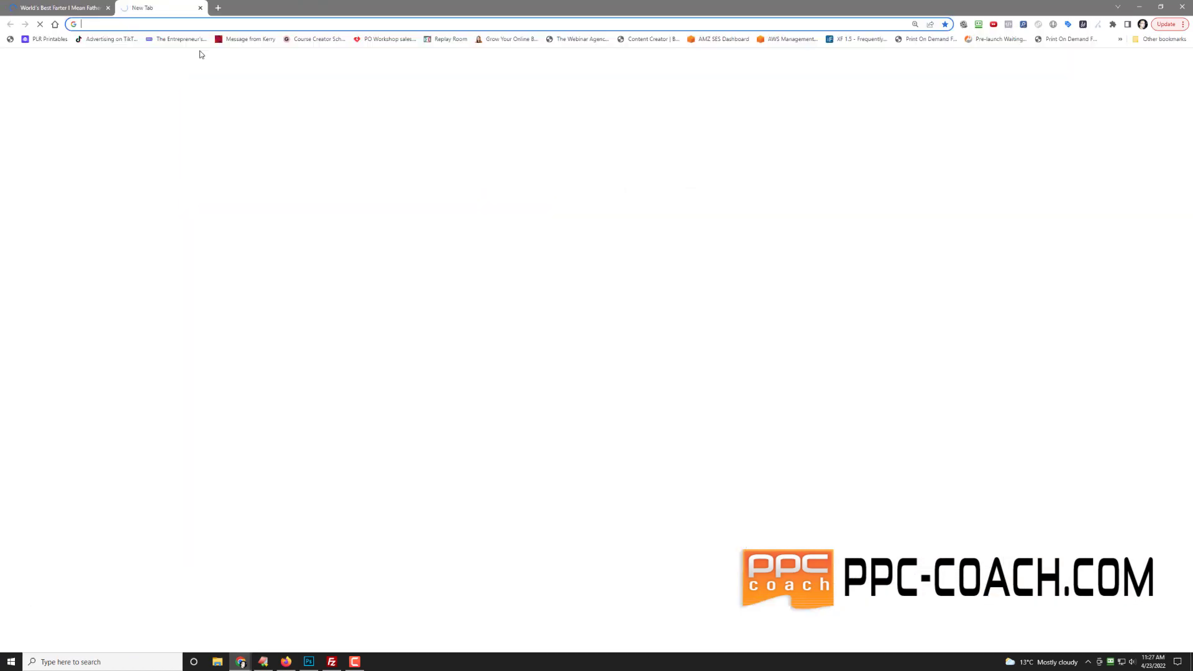
pyautogui.write('world')
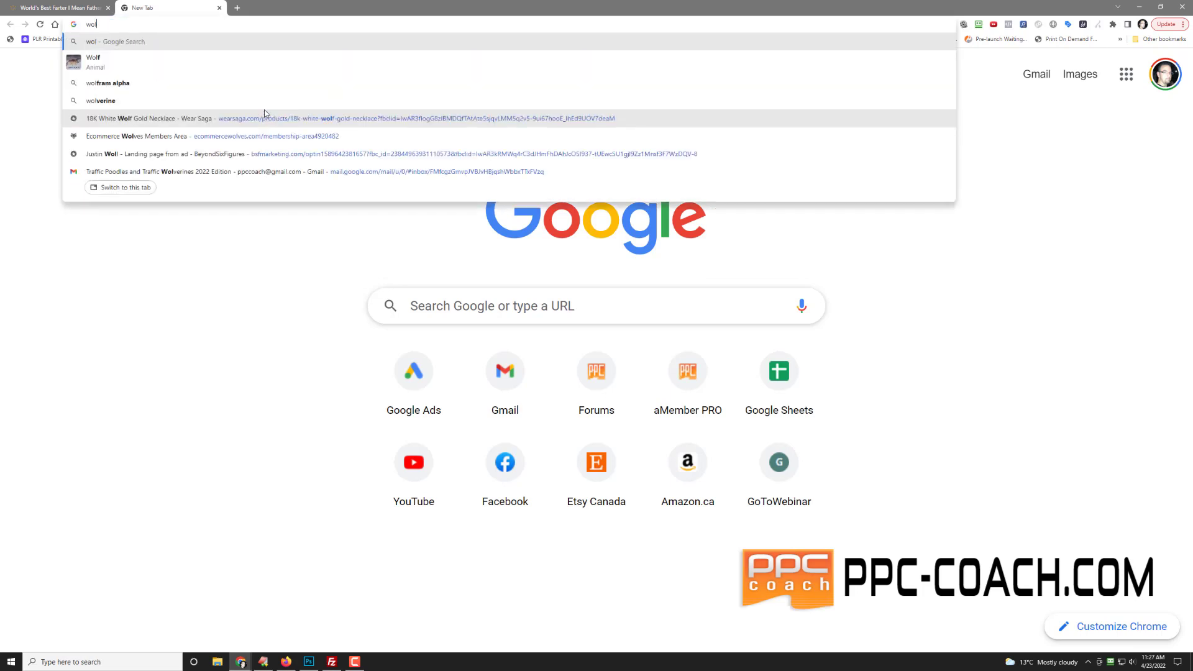
pyautogui.write('s b')
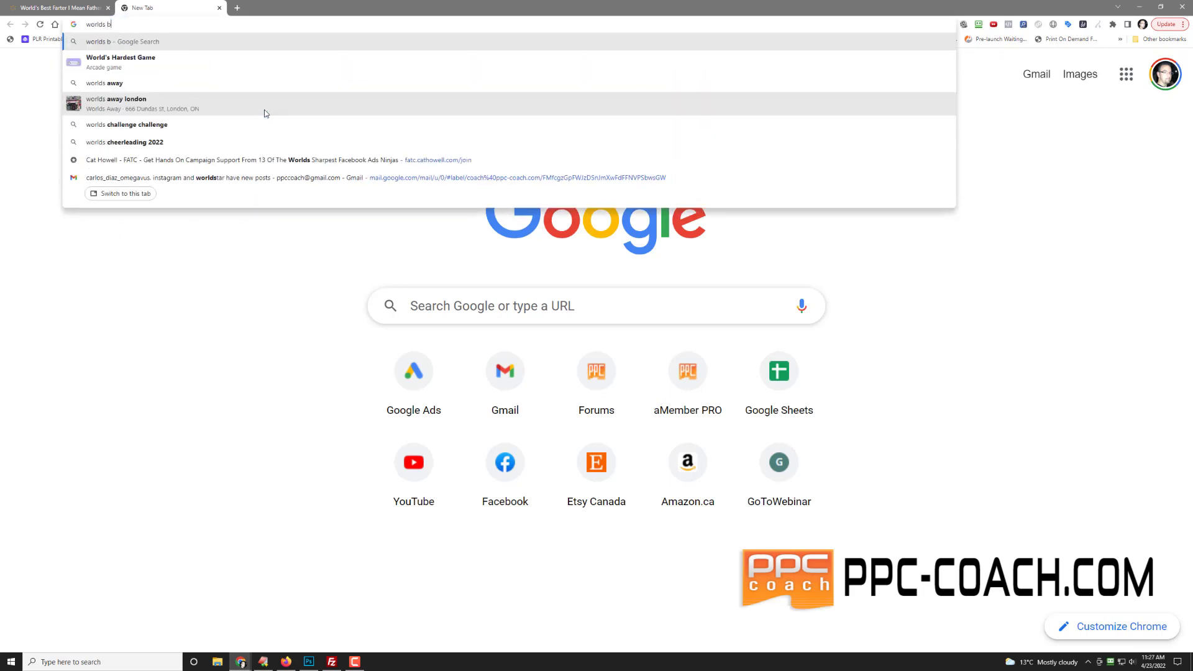
pyautogui.write('est farter mug')
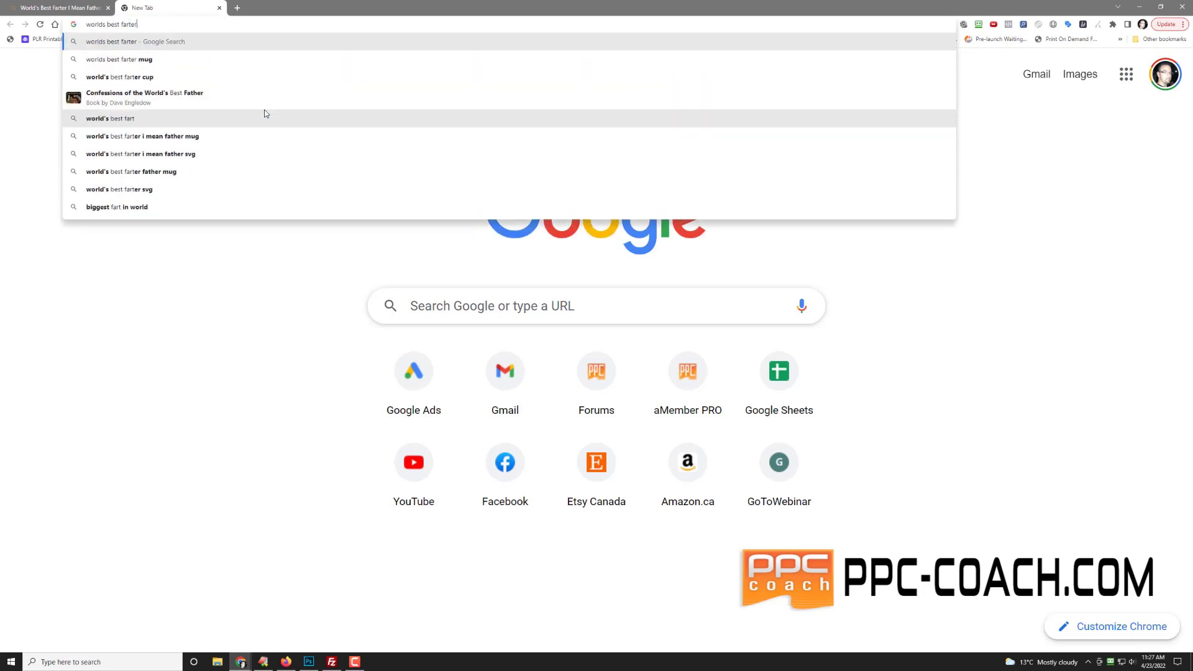
pyautogui.press('Return')
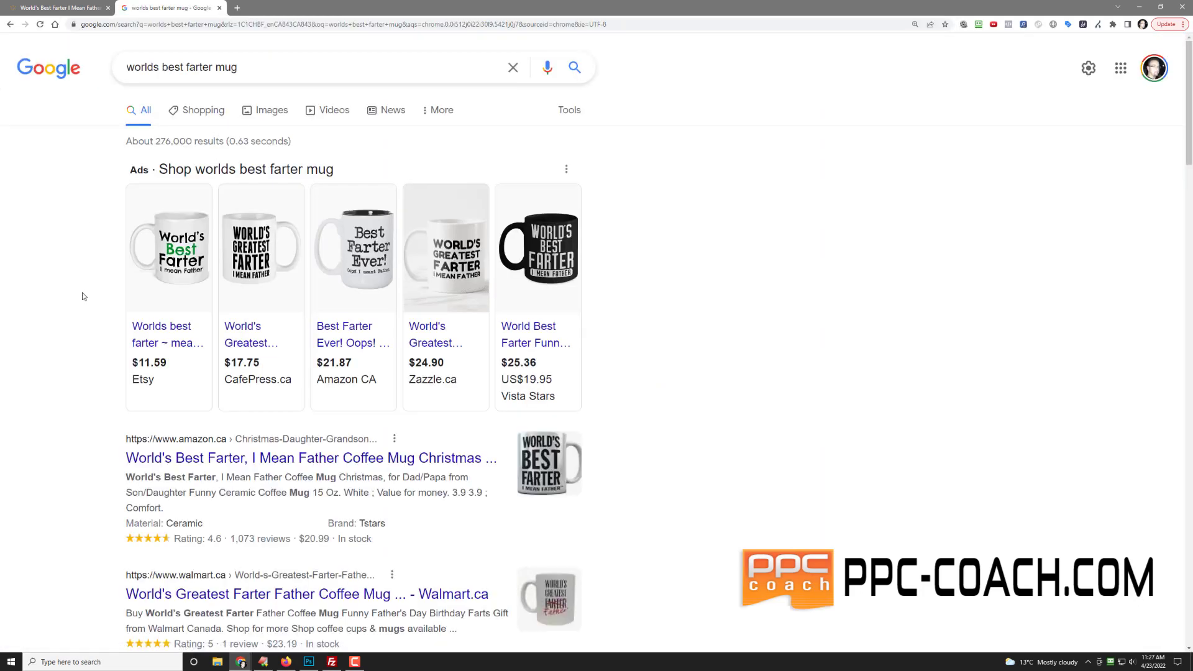
# - Examine which shops and marketplaces in the search results offer the farter mug design
pyautogui.scroll(-3, 99, 273)
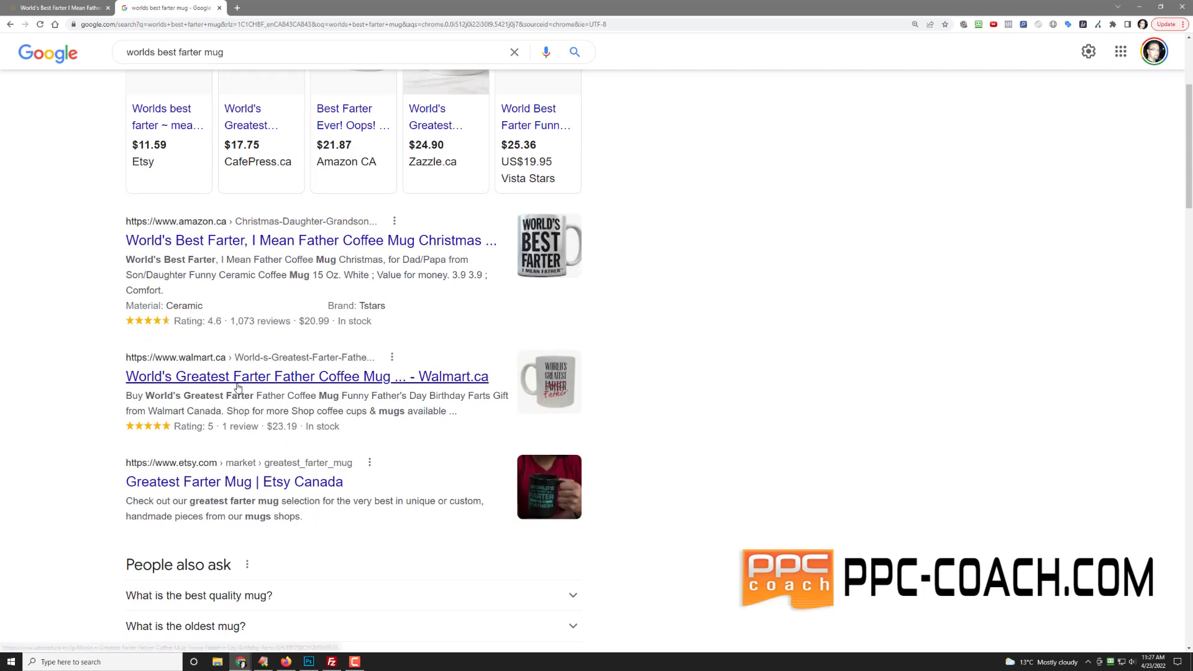
pyautogui.scroll(-3, 104, 432)
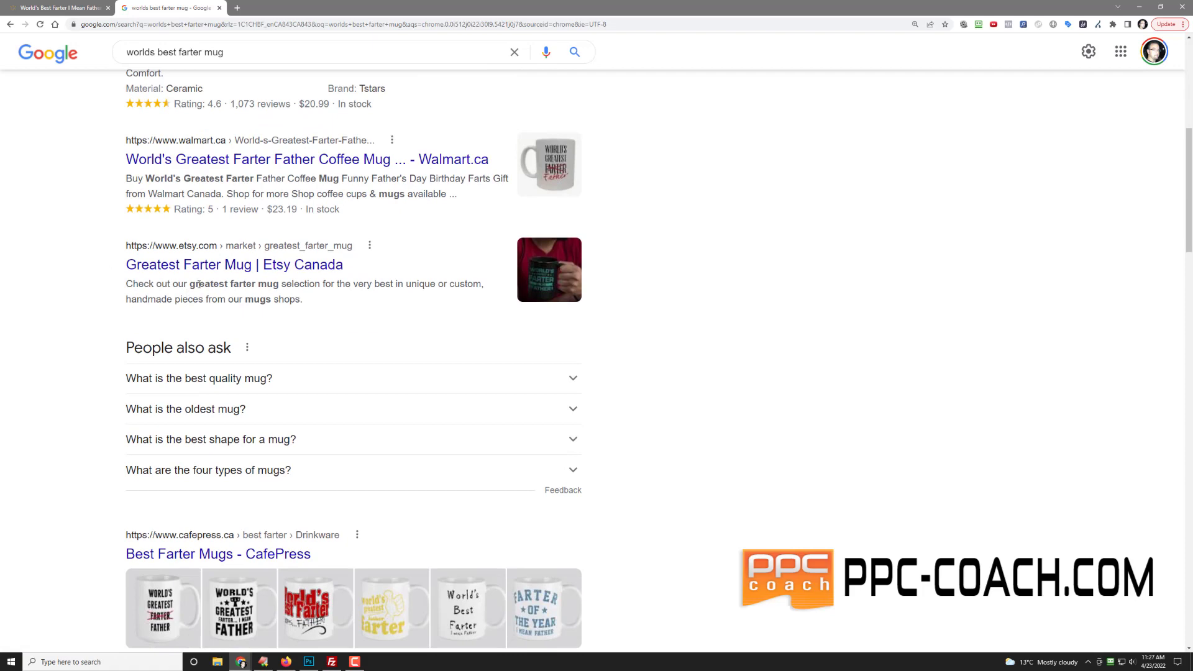
pyautogui.scroll(-8, 93, 432)
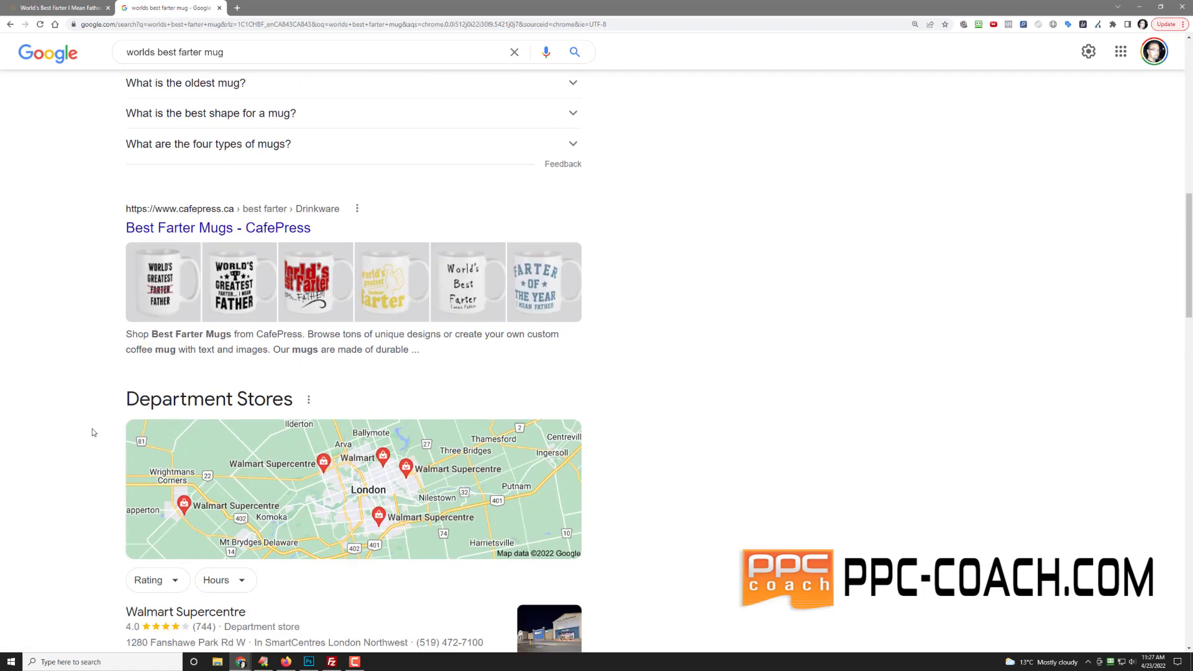
pyautogui.scroll(-7, 92, 433)
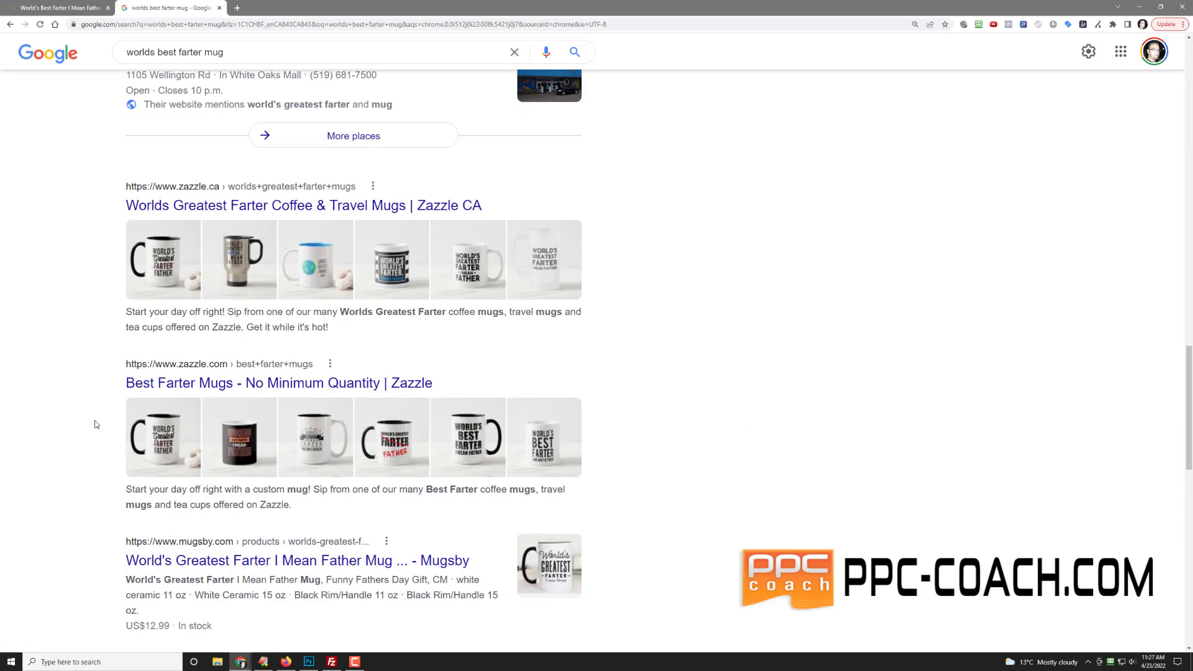
# - Go to canva.com in a new browser tab and create a blank custom-size design of 1000 × 1400 px
pyautogui.click(238, 8)
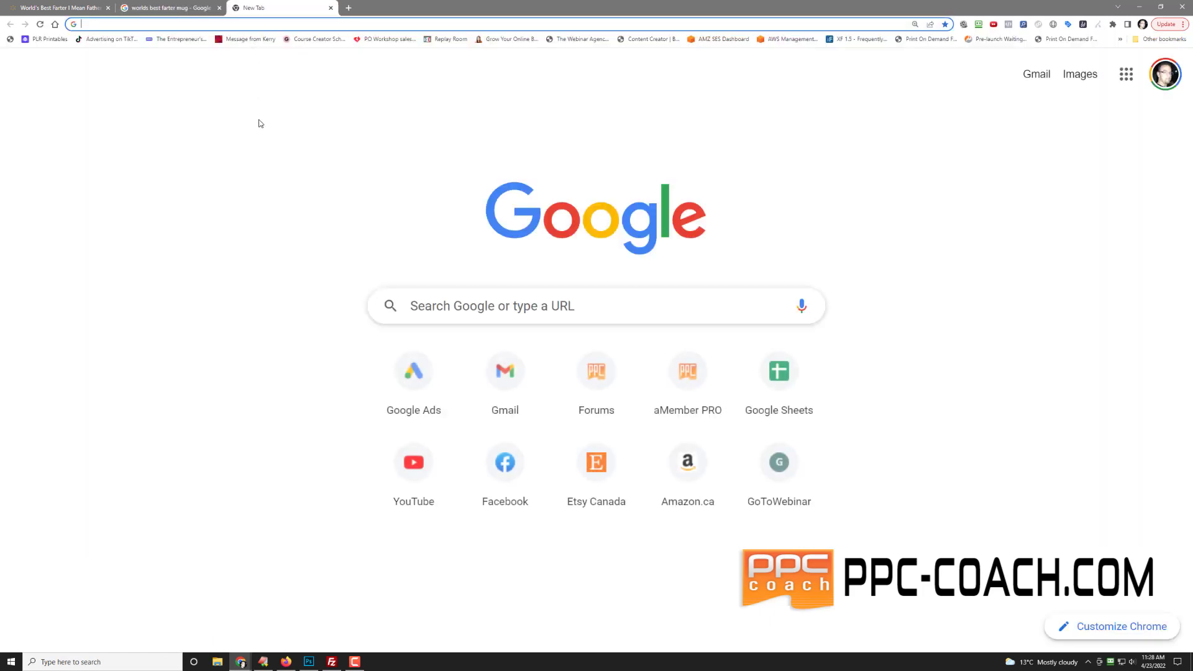
pyautogui.write('canva.com')
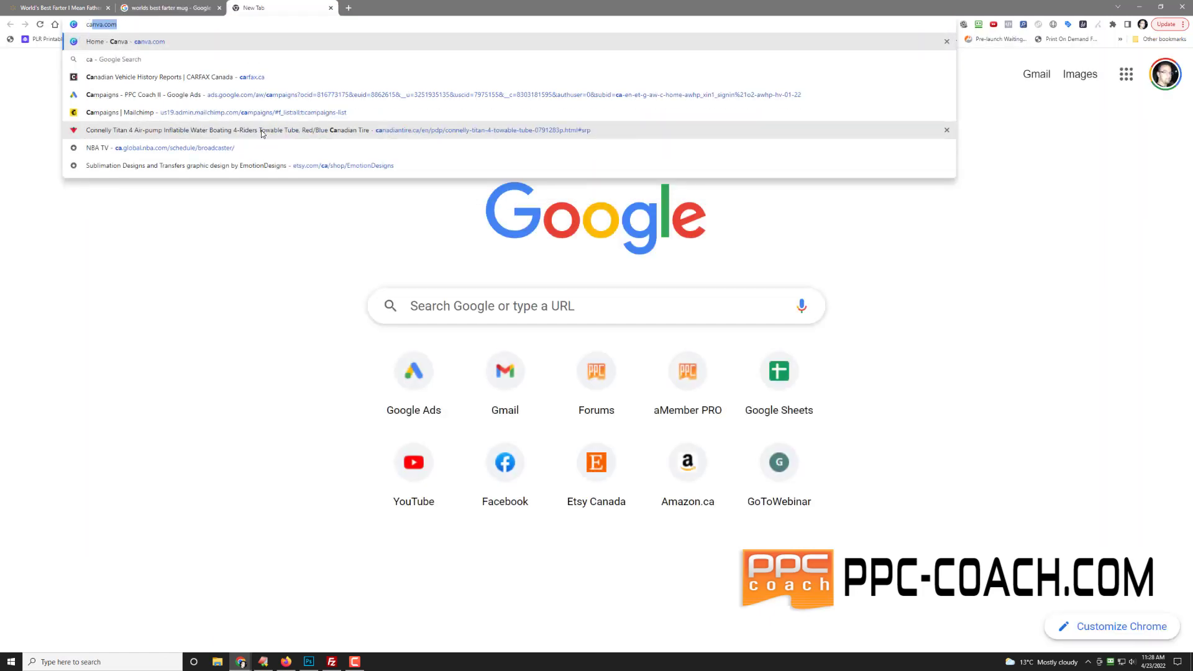
pyautogui.press('Return')
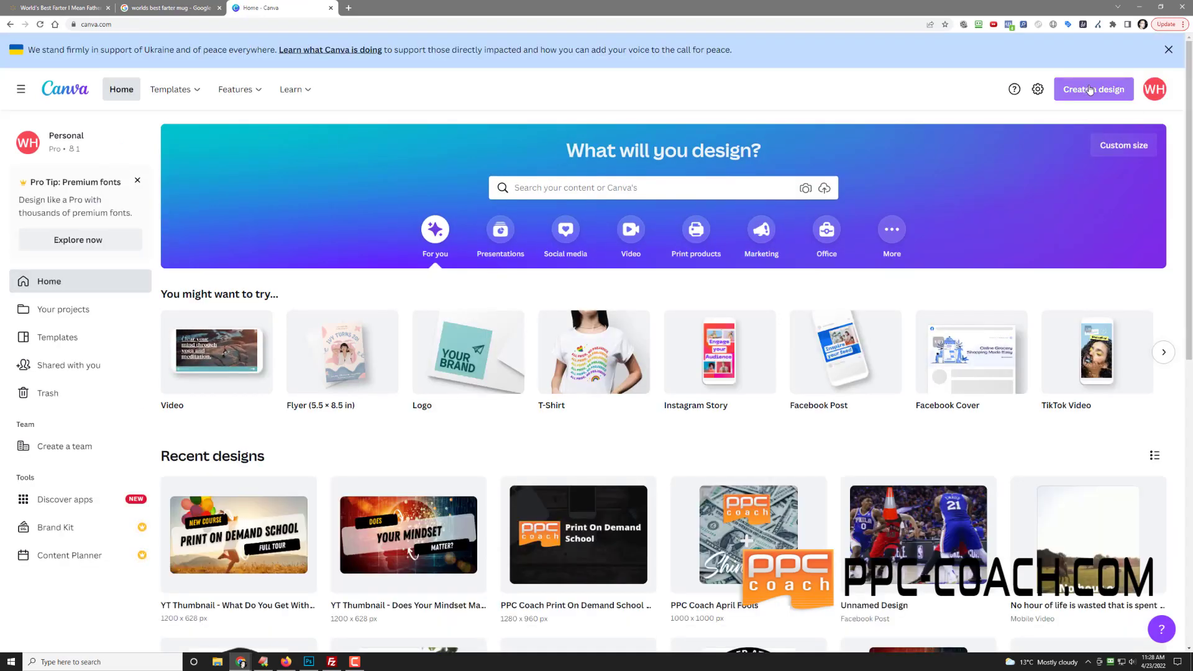
pyautogui.click(1093, 89)
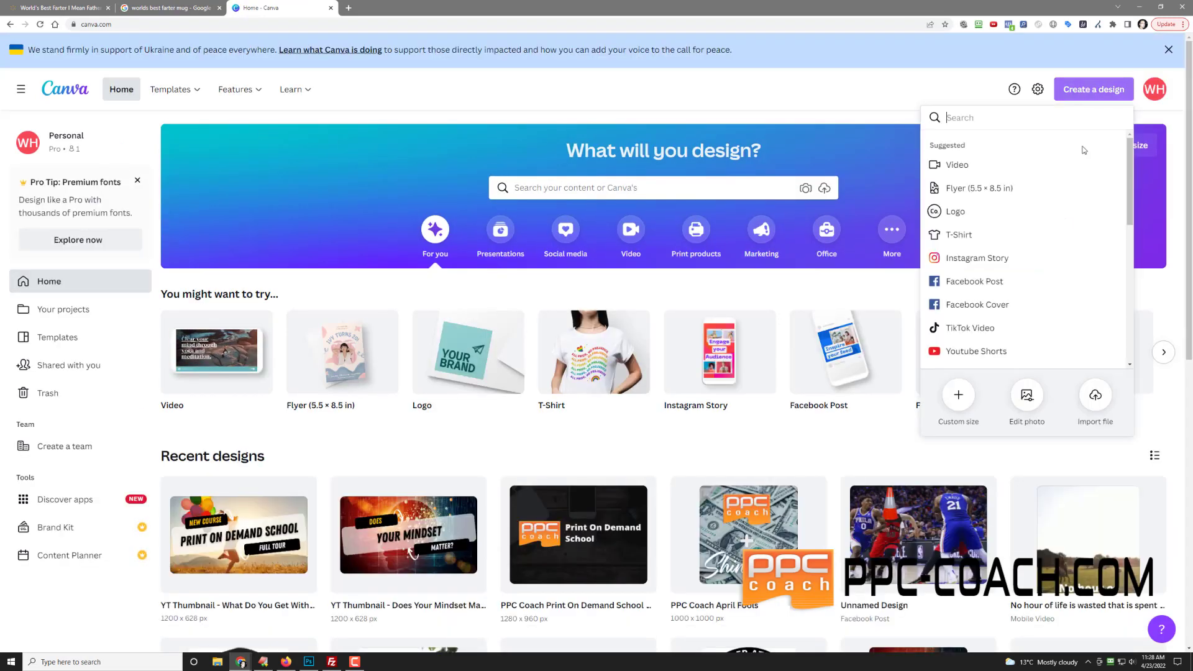
pyautogui.click(959, 395)
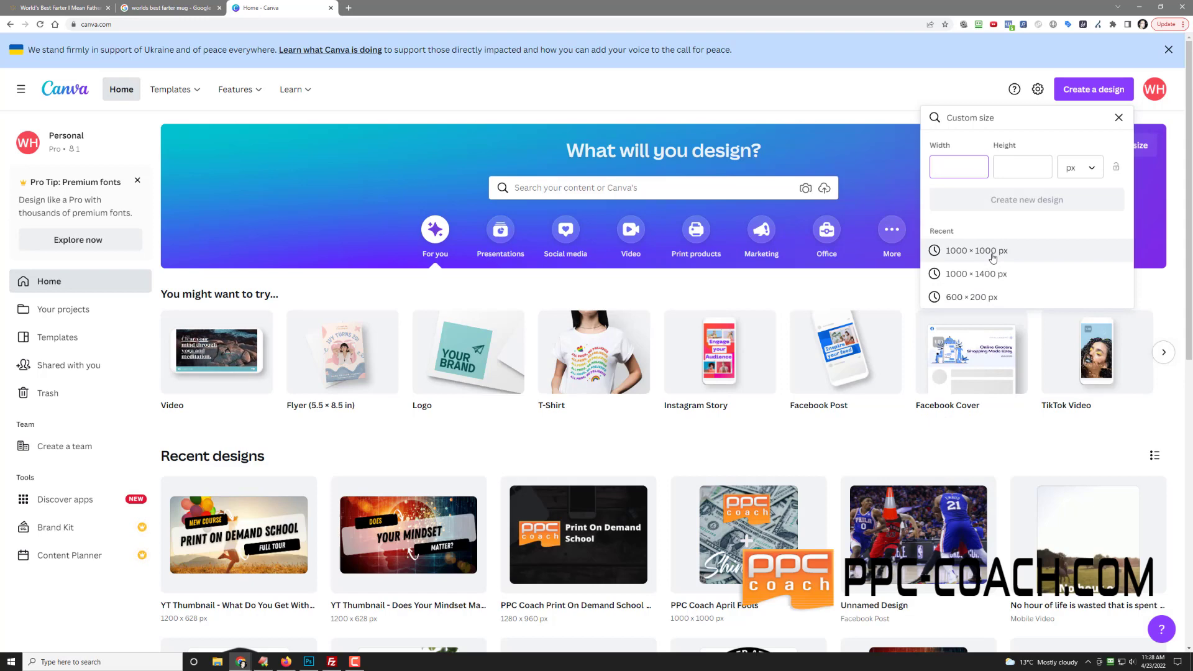
pyautogui.click(982, 274)
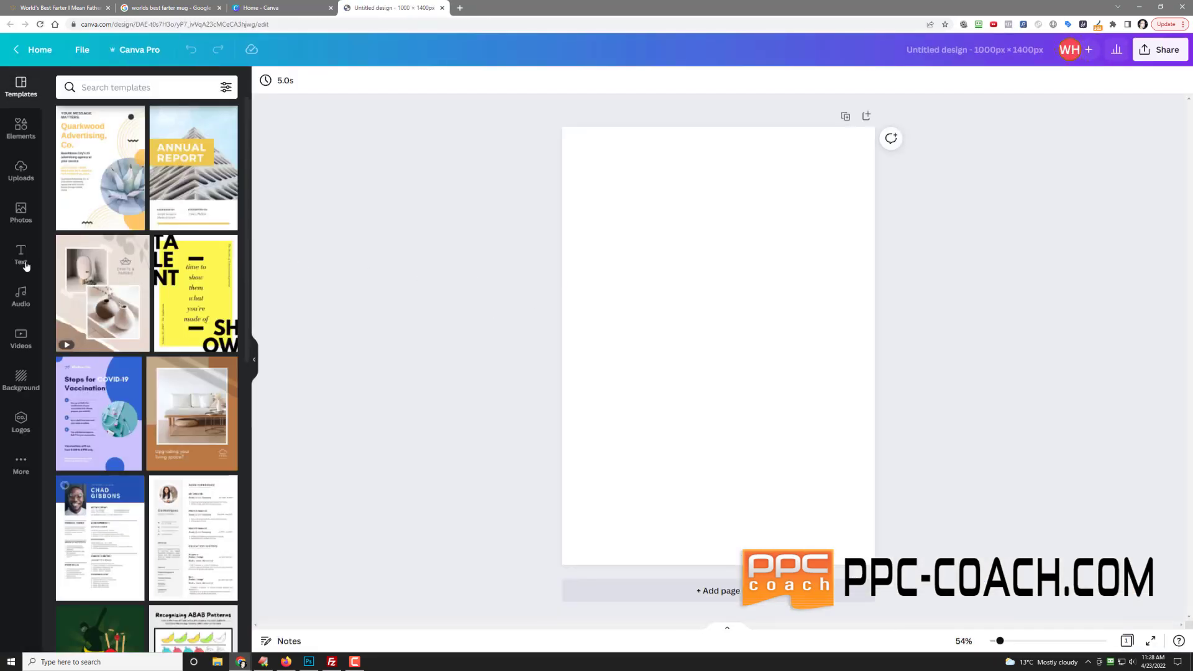
# - Add a heading to the blank page that reads "WORLD'S"
pyautogui.click(23, 264)
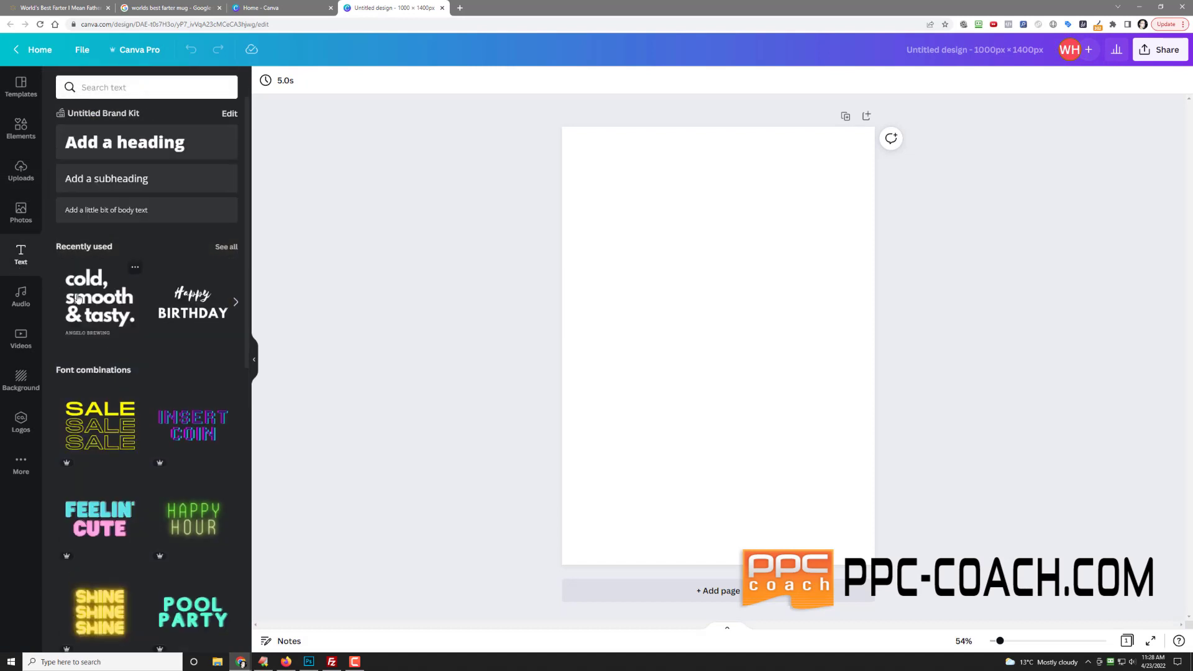
pyautogui.click(93, 143)
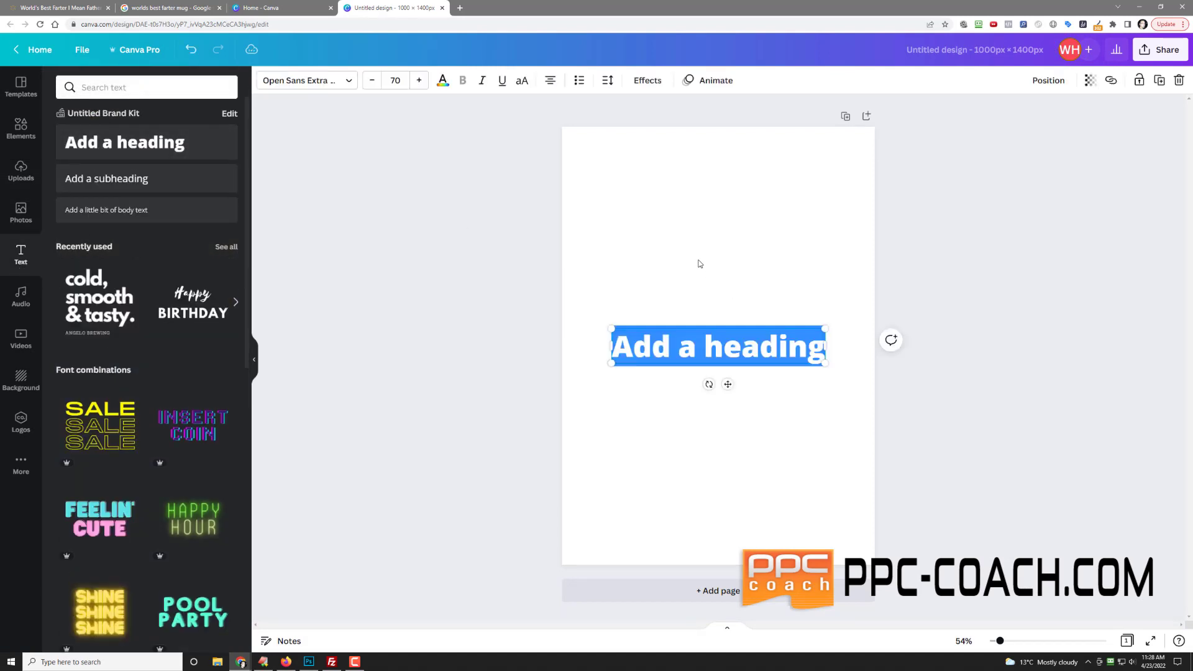
pyautogui.write('WOrl')
pyautogui.press('BackSpace')
pyautogui.press('BackSpace')
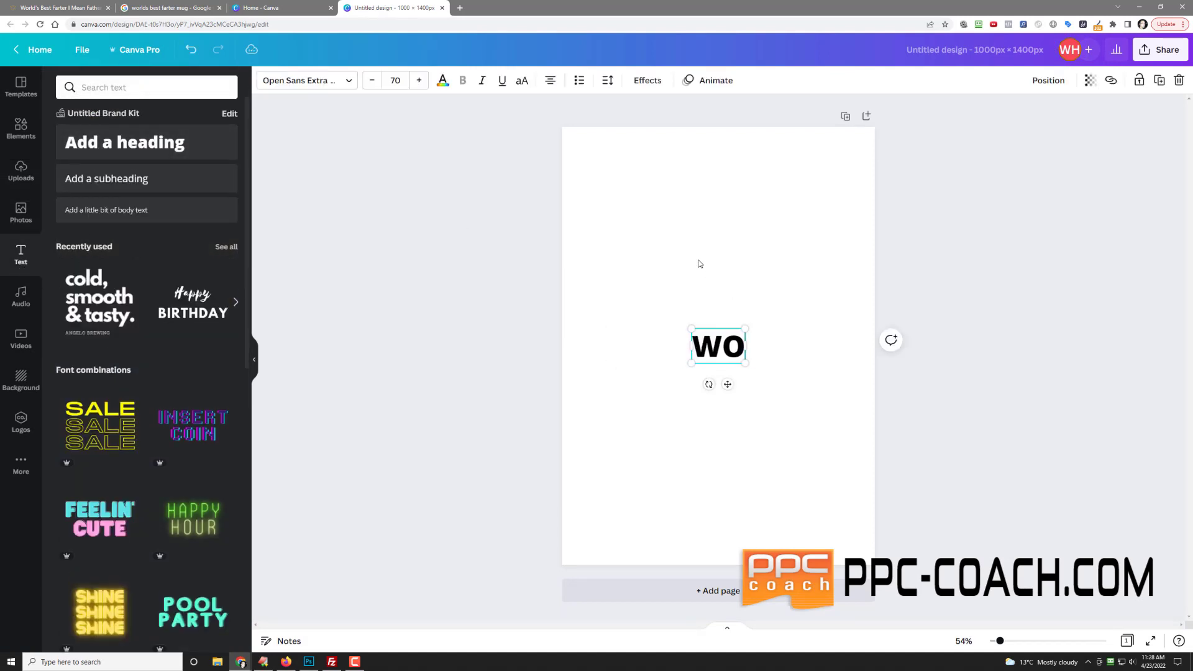
pyautogui.write("RLD'S")
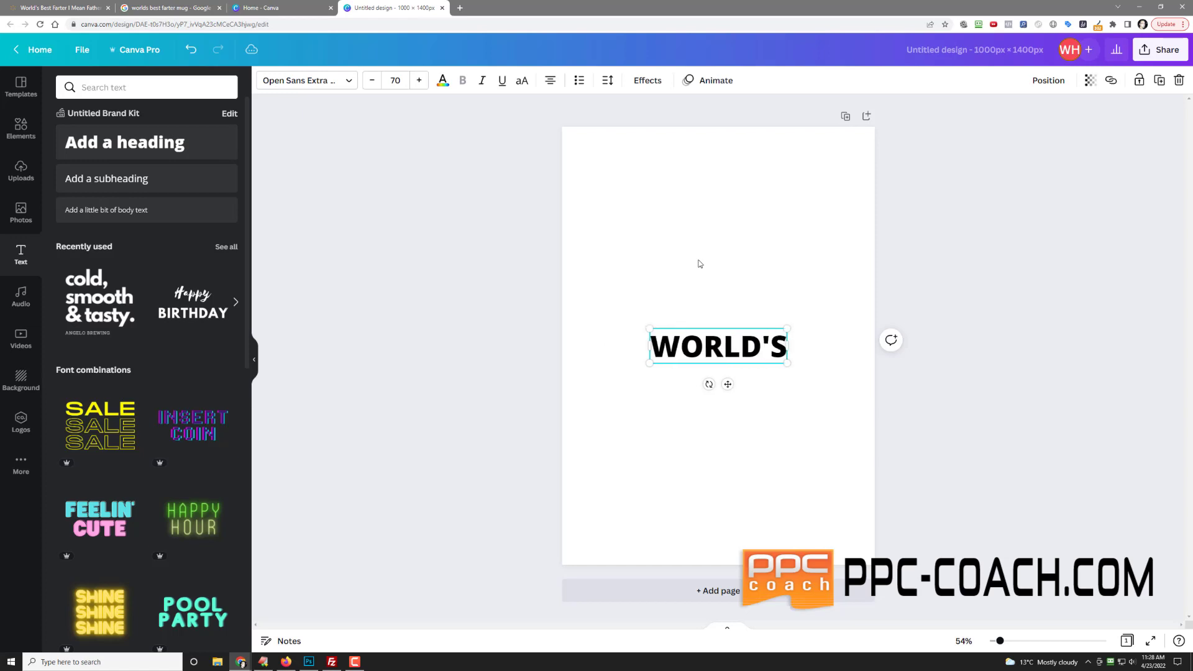
# - Enlarge the "WORLD'S" heading to about size 143, nearly the page width, and place it centred near the top of the page
pyautogui.moveTo(785, 361); pyautogui.dragTo(849, 378)
pyautogui.moveTo(644, 327); pyautogui.dragTo(571, 308)
pyautogui.moveTo(844, 380)
pyautogui.mouseDown()
pyautogui.moveTo(875, 387)
pyautogui.moveTo(852, 379)
pyautogui.mouseUp()
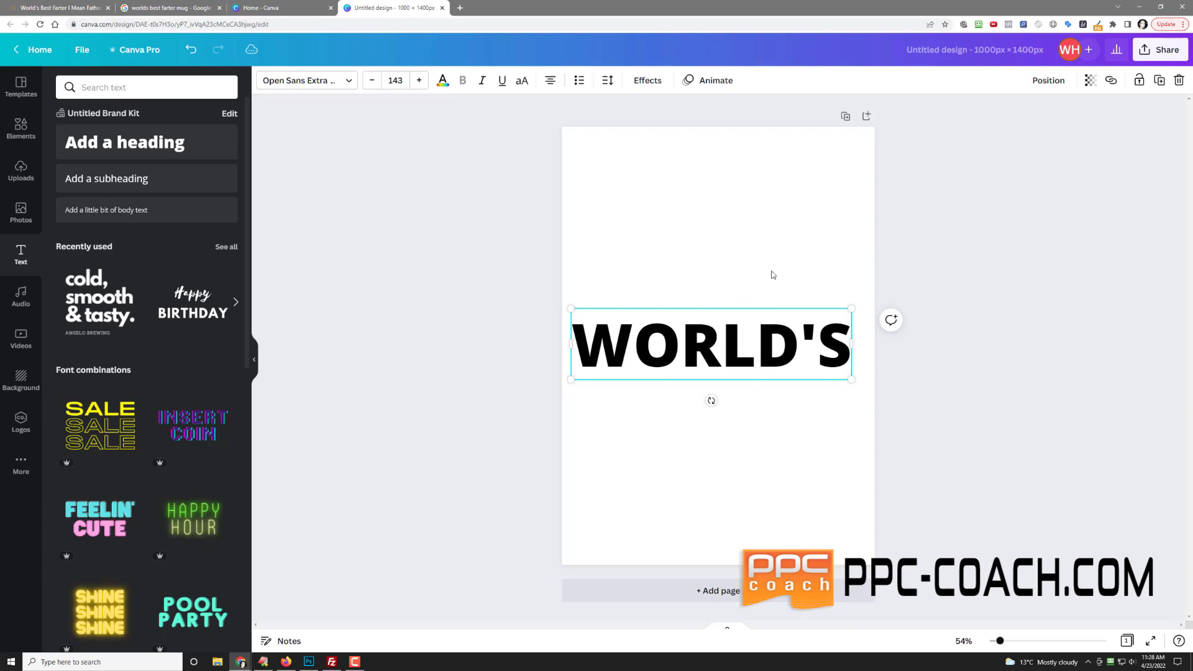
pyautogui.moveTo(743, 331); pyautogui.dragTo(746, 183)
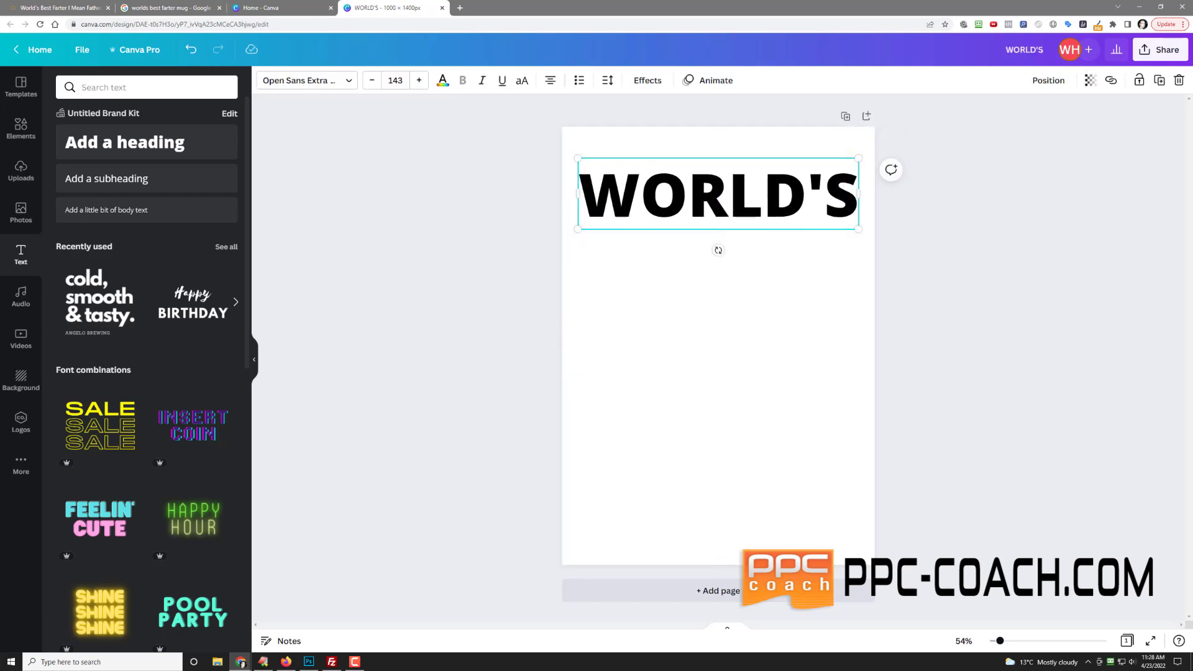
# - Duplicate the "WORLD'S" heading, place the copy directly below it and change its text to "BEST"
pyautogui.click(1154, 88)
pyautogui.moveTo(809, 203); pyautogui.dragTo(802, 267)
pyautogui.doubleClick(769, 279)
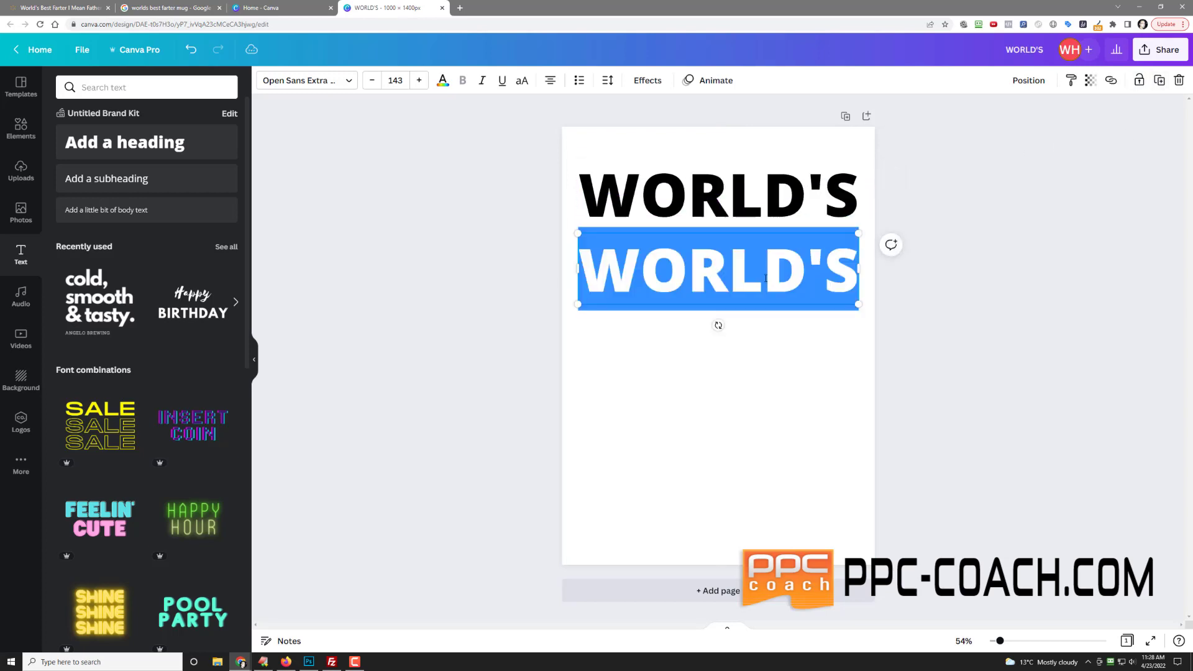
pyautogui.write('Best')
pyautogui.hotkey('ctrl', 'a')
pyautogui.write('BEST')
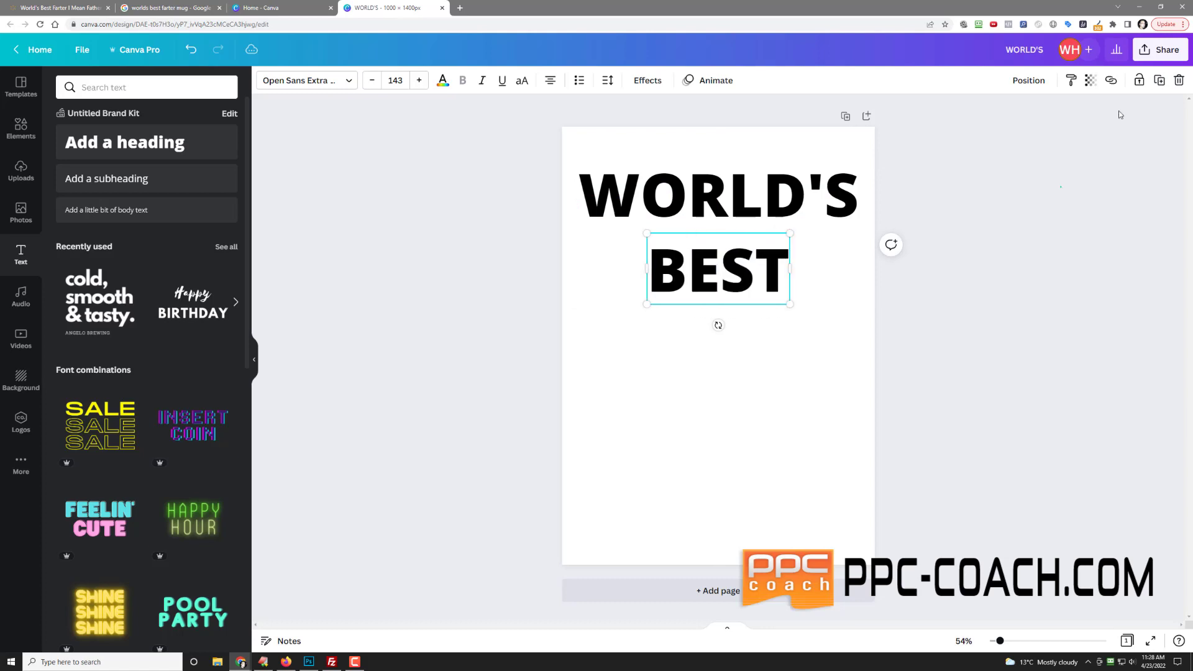
pyautogui.click(1119, 114)
# - Duplicate the "BEST" heading, place the copy directly below it and change its text to "FARTER"
pyautogui.click(739, 270)
pyautogui.click(1160, 80)
pyautogui.moveTo(703, 274); pyautogui.dragTo(703, 348)
pyautogui.doubleClick(707, 349)
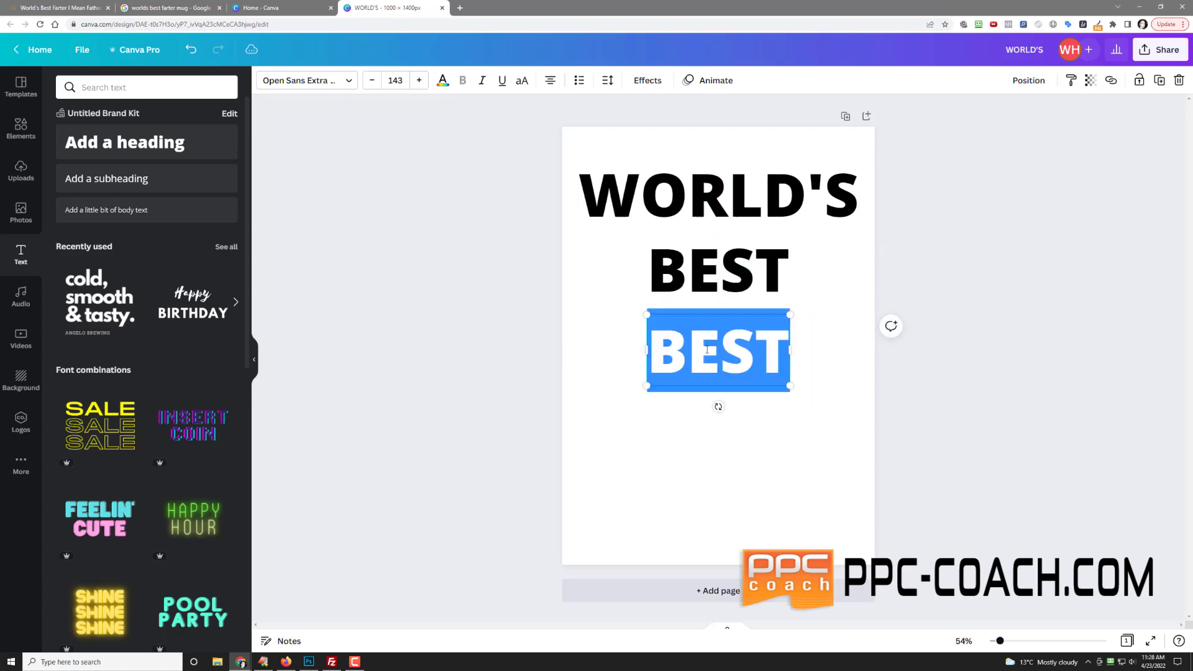
pyautogui.write('FARTHE')
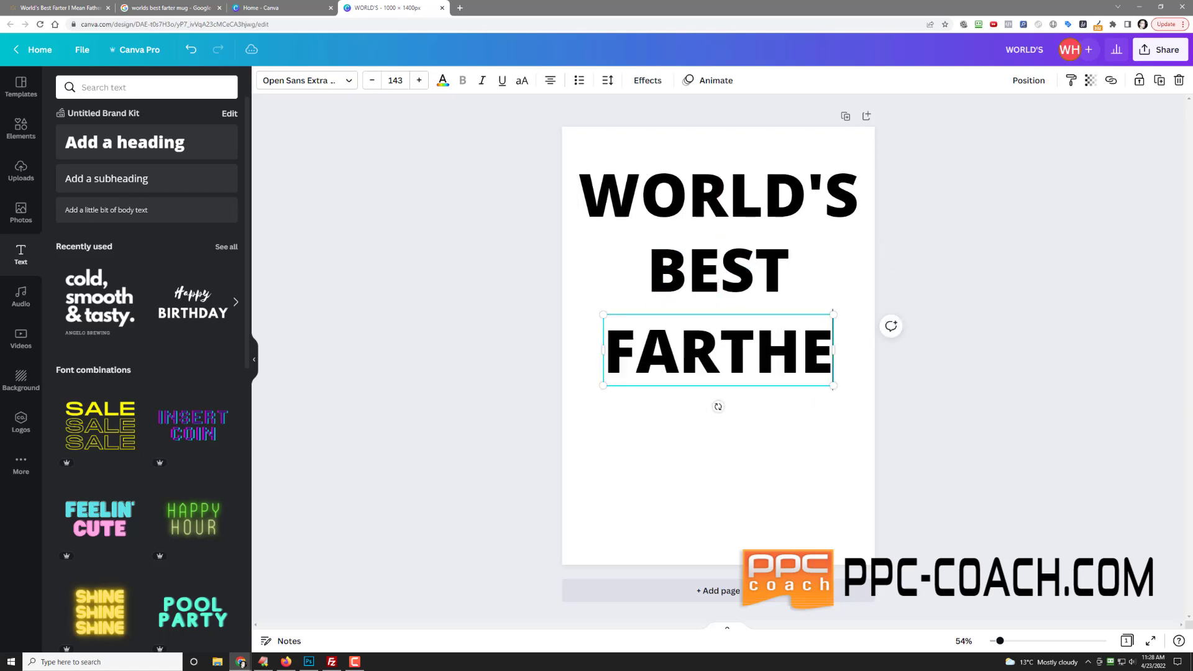
pyautogui.write('R')
pyautogui.press('BackSpace')
pyautogui.press('BackSpace')
pyautogui.press('BackSpace')
pyautogui.write('ER')
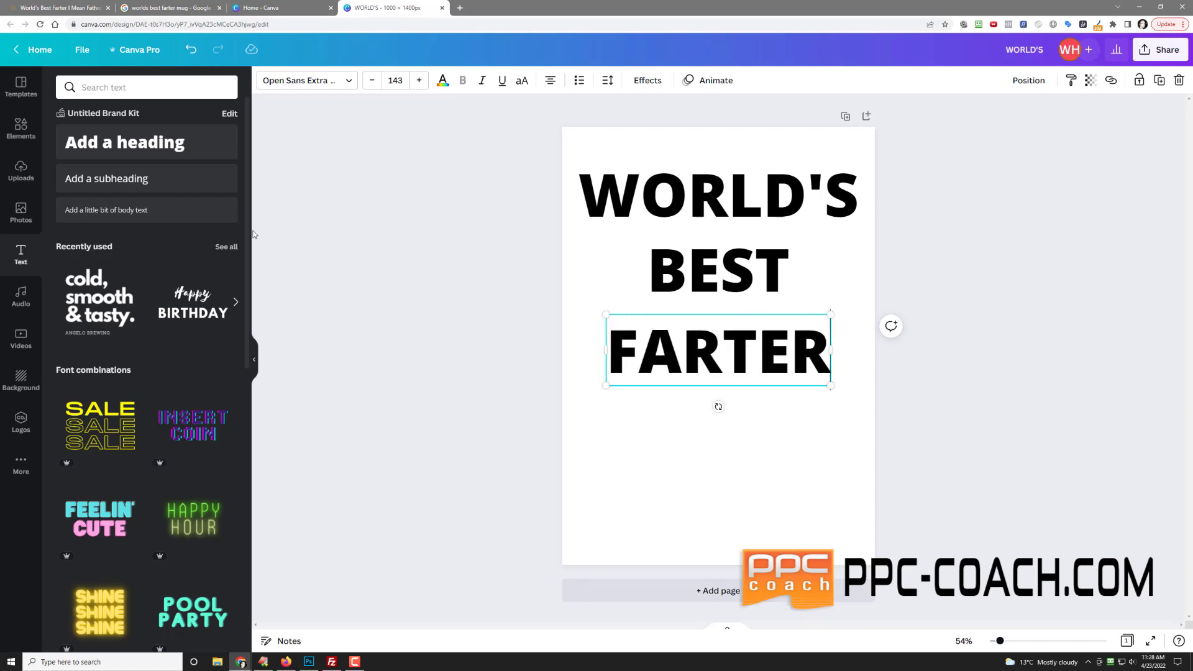
# - Add a subheading below "FARTER" that reads "OOPS I MEANT FATHER!"
pyautogui.click(120, 181)
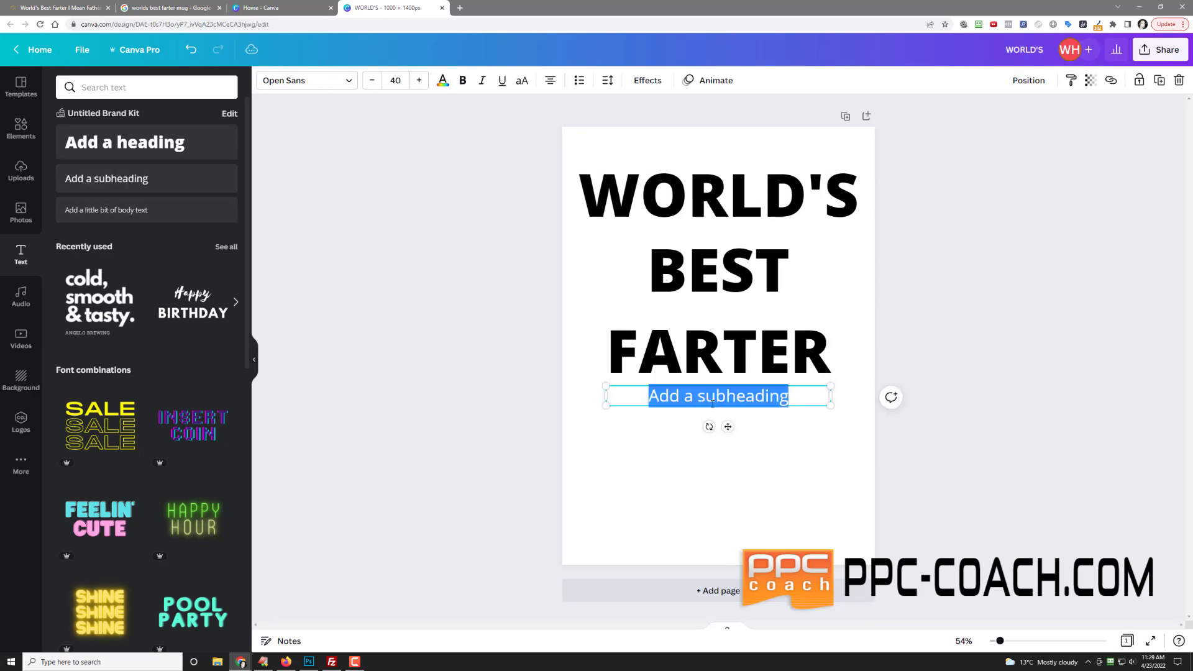
pyautogui.write('OOPS I')
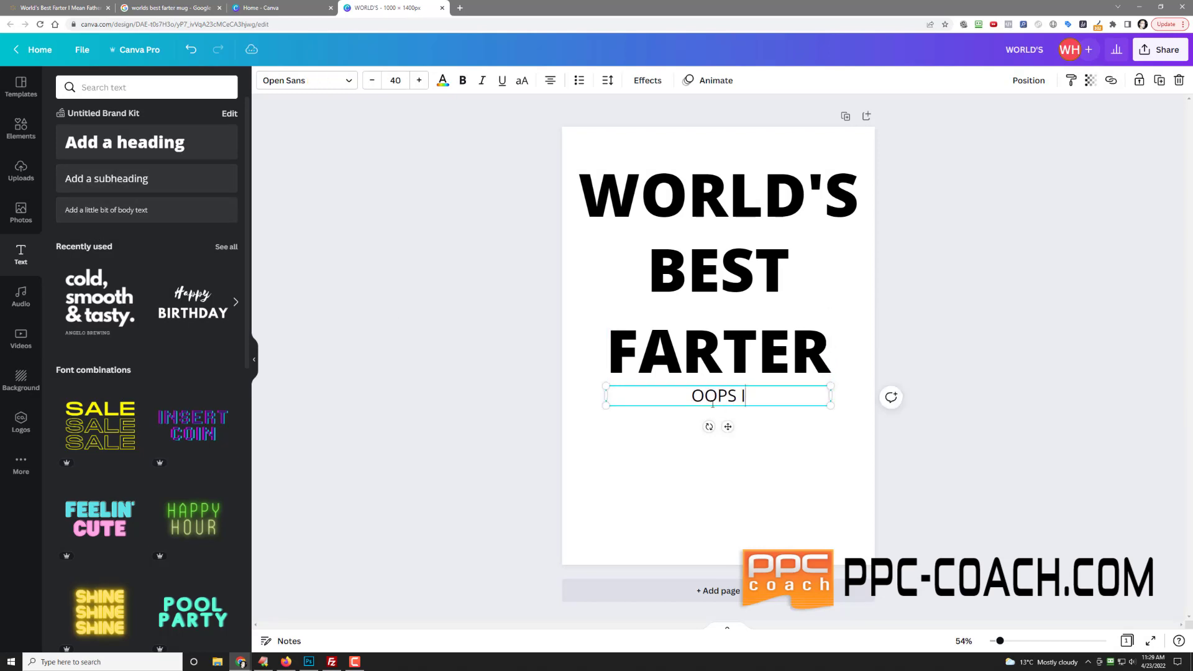
pyautogui.write(' MEANT FATHER')
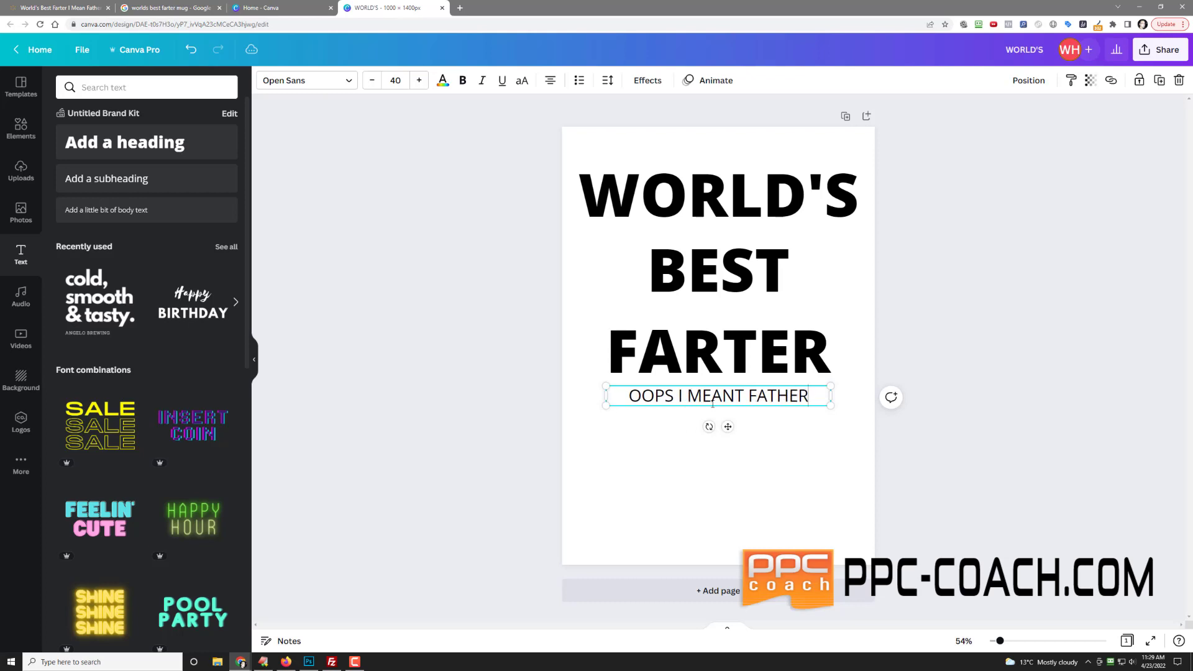
pyautogui.write('!')
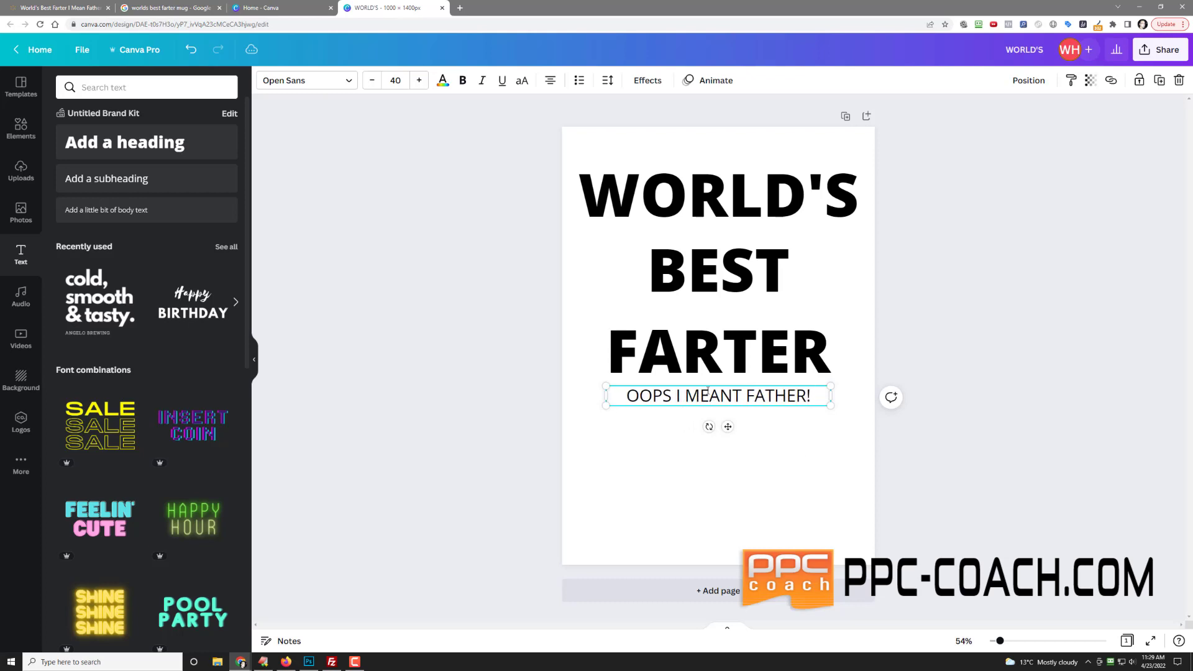
# - Enlarge the "OOPS I MEANT FATHER!" subheading to about size 55.7, spanning the page width, and centre it slightly lower beneath "FARTER"
pyautogui.moveTo(831, 407); pyautogui.dragTo(869, 409)
pyautogui.moveTo(609, 409); pyautogui.dragTo(562, 434)
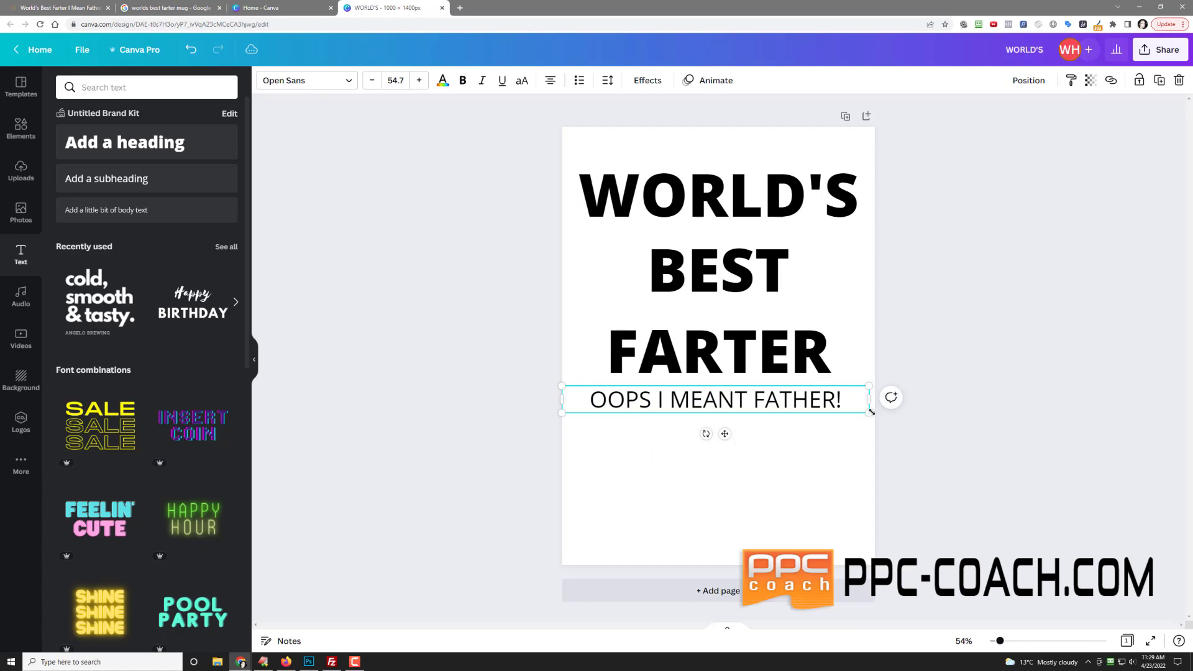
pyautogui.moveTo(869, 413); pyautogui.dragTo(876, 423)
pyautogui.click(744, 453)
pyautogui.moveTo(722, 404)
pyautogui.mouseDown()
pyautogui.moveTo(720, 456)
pyautogui.moveTo(719, 406)
pyautogui.mouseUp()
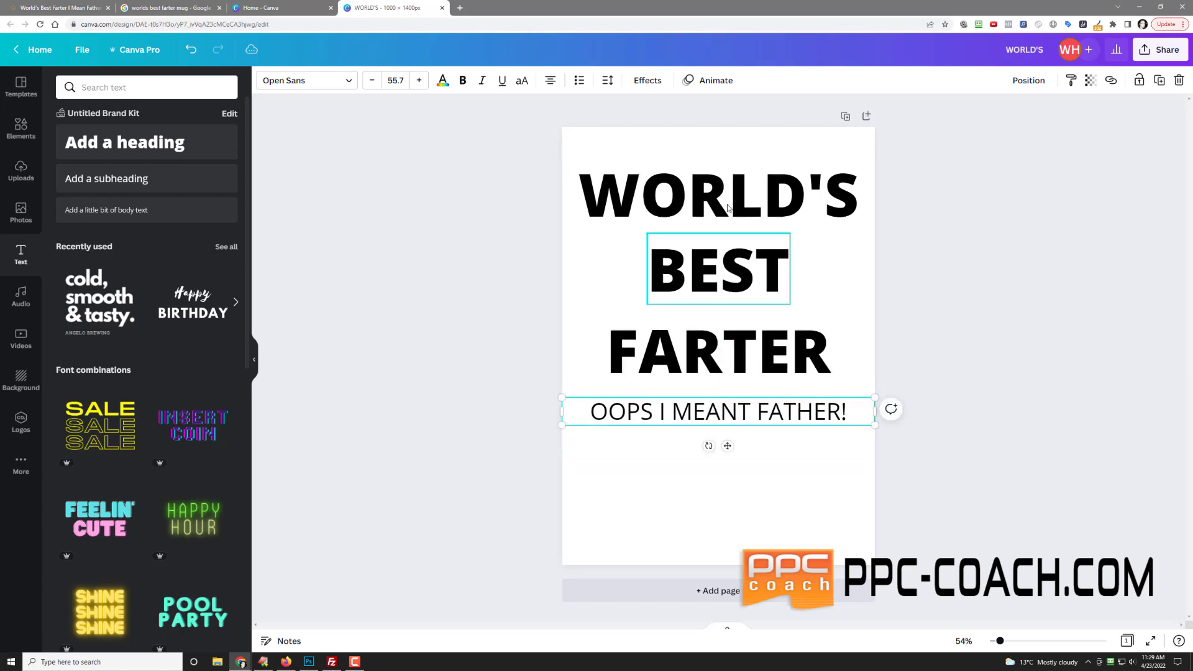
# - Shift the three heading lines up slightly and nudge the subheading down to even out the vertical spacing between all four lines
pyautogui.moveTo(728, 208); pyautogui.dragTo(724, 193)
pyautogui.click(717, 276)
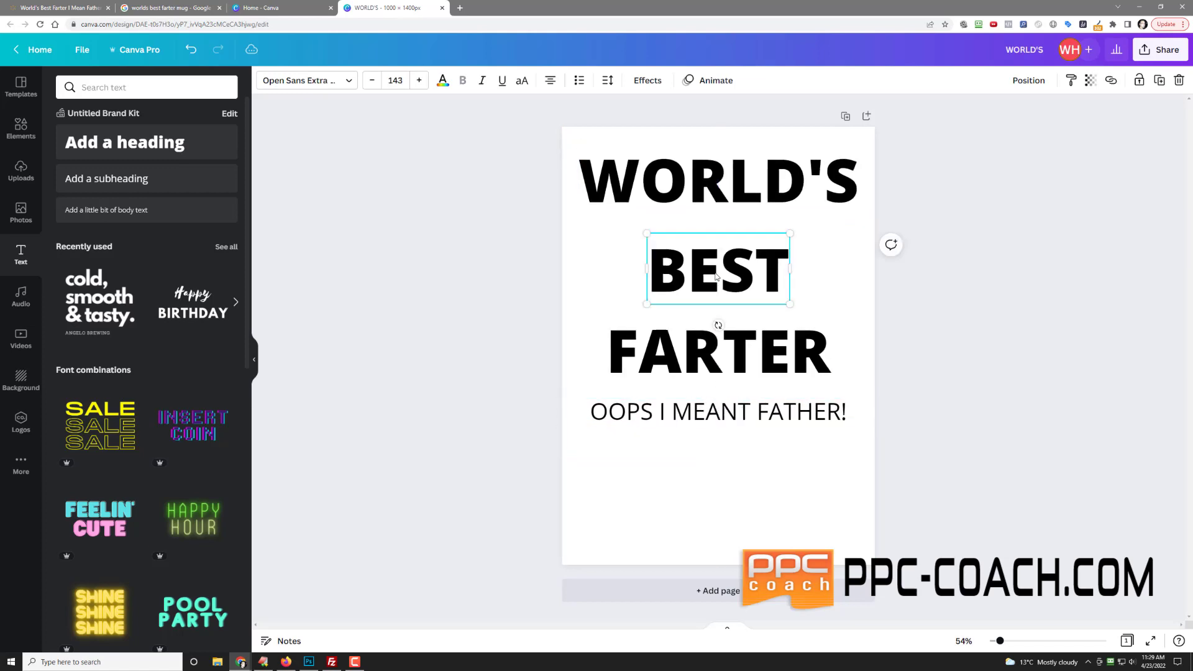
pyautogui.moveTo(716, 276); pyautogui.dragTo(715, 270)
pyautogui.click(721, 357)
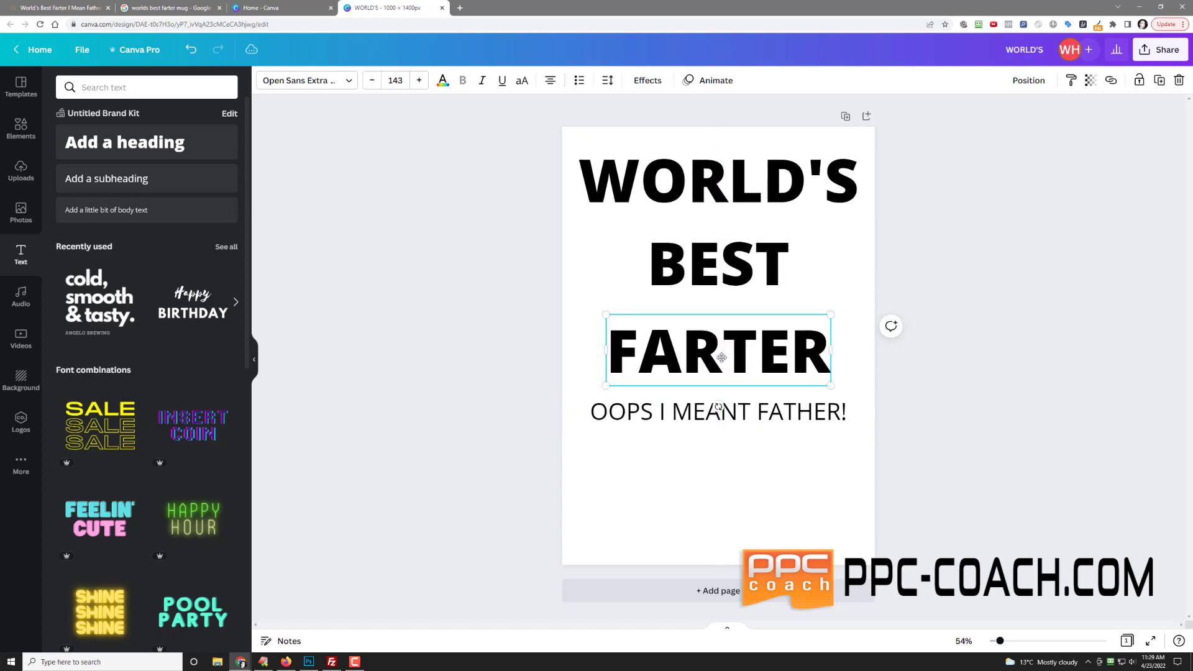
pyautogui.moveTo(721, 357); pyautogui.dragTo(721, 353)
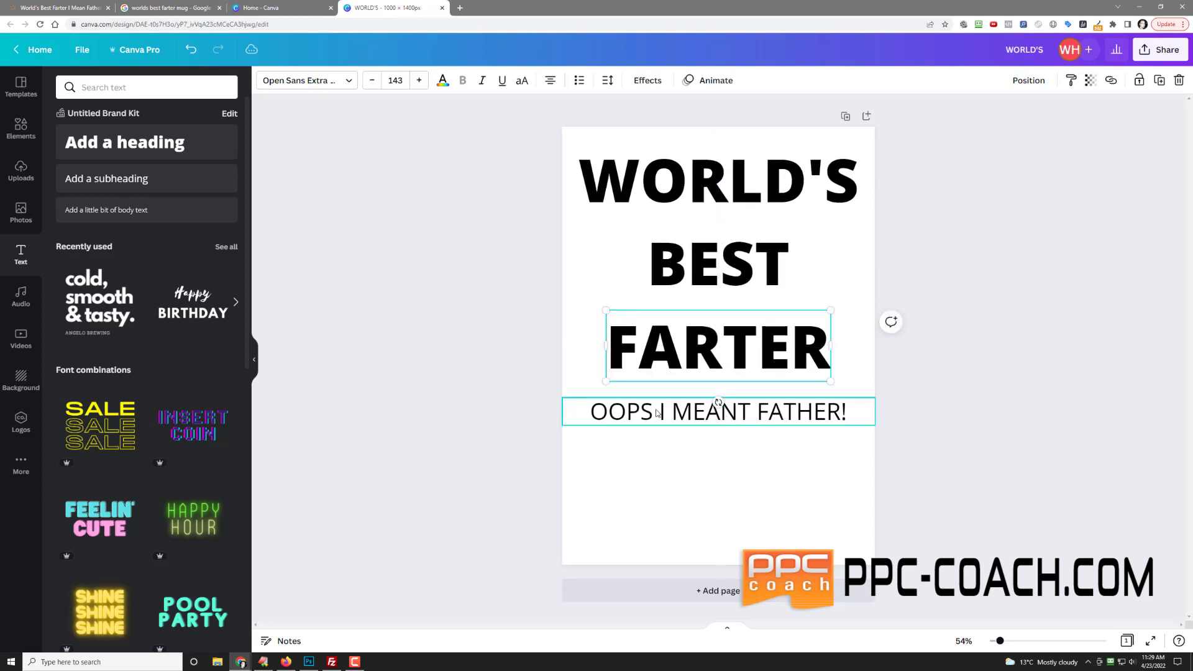
pyautogui.moveTo(664, 415); pyautogui.dragTo(664, 416)
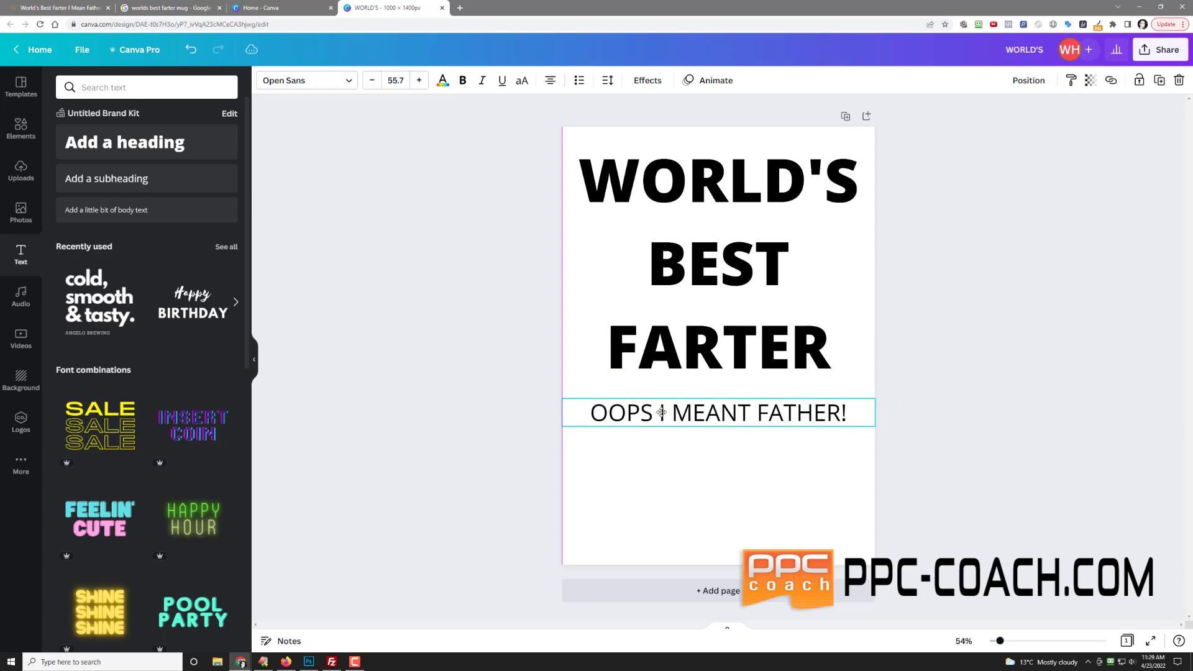
# - Widen the "BEST" text box, increase its font size to about 230 and move it up to fit between "WORLD'S" and "FARTER"
pyautogui.click(790, 269)
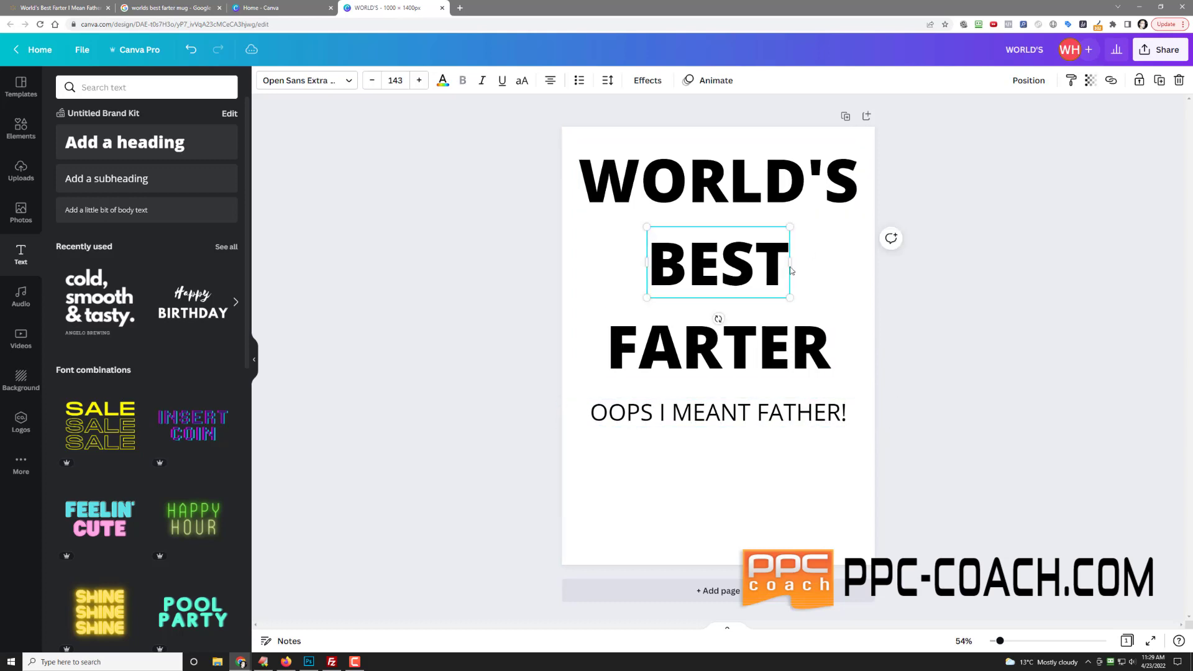
pyautogui.moveTo(794, 262); pyautogui.dragTo(855, 262)
pyautogui.moveTo(638, 263); pyautogui.dragTo(570, 263)
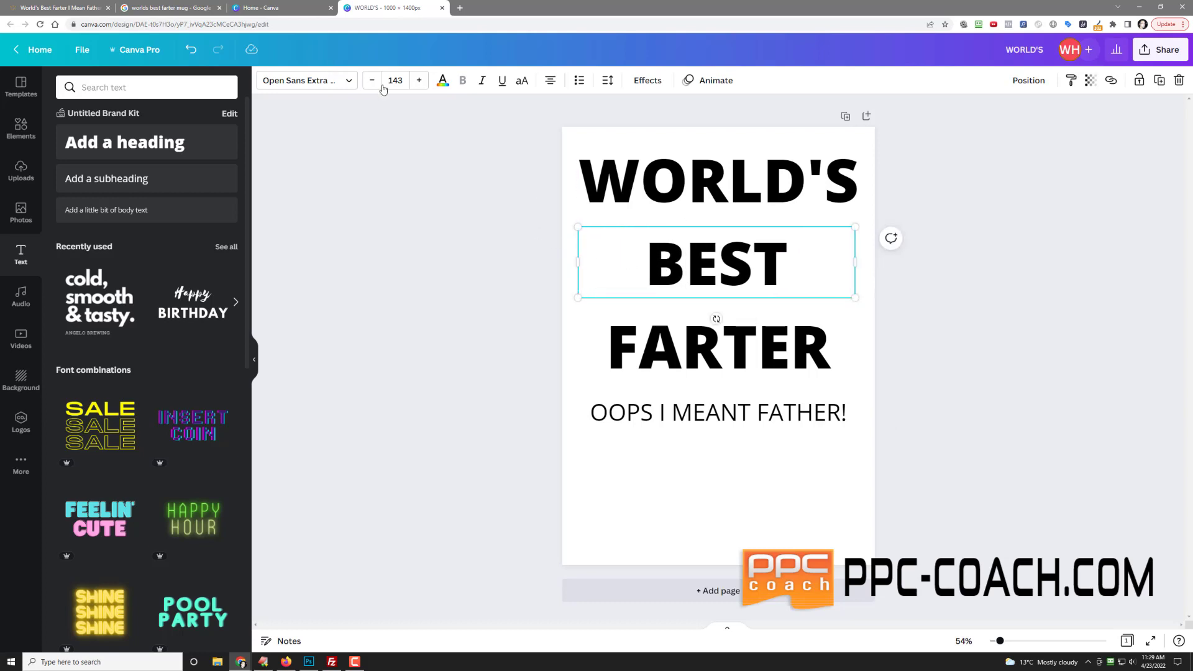
pyautogui.click(422, 80)
pyautogui.click(423, 81)
pyautogui.click(422, 80)
pyautogui.click(423, 80)
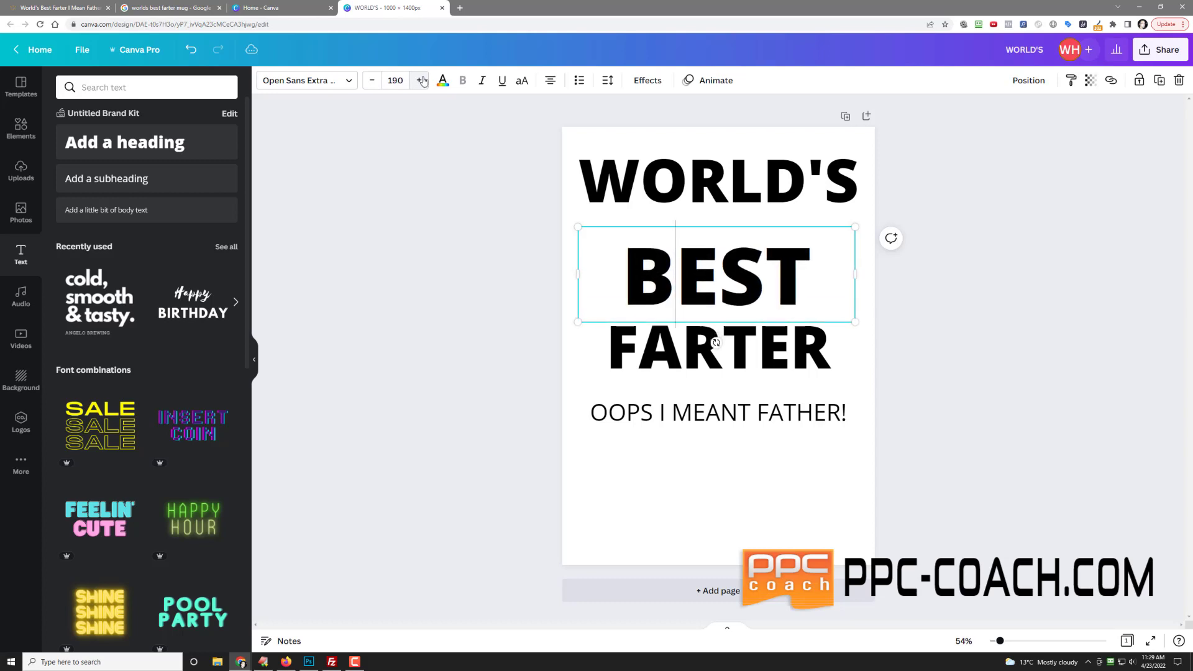
pyautogui.click(423, 80)
pyautogui.click(422, 81)
pyautogui.click(423, 81)
pyautogui.click(423, 80)
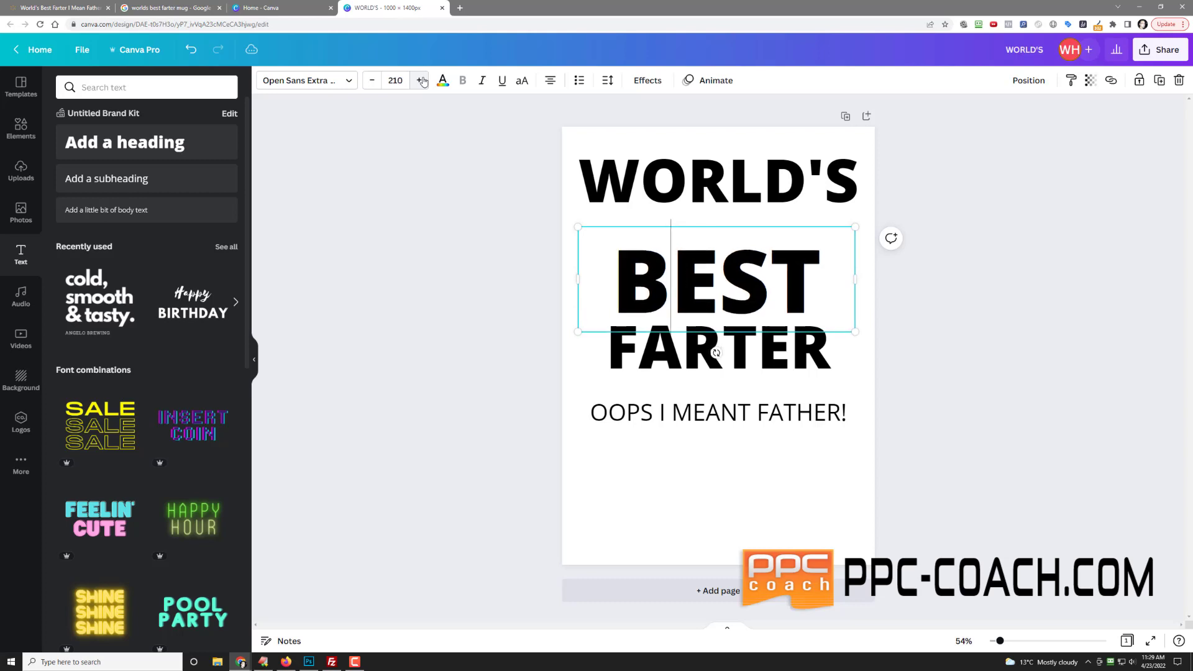
pyautogui.click(422, 80)
pyautogui.click(423, 80)
pyautogui.click(423, 81)
pyautogui.click(422, 80)
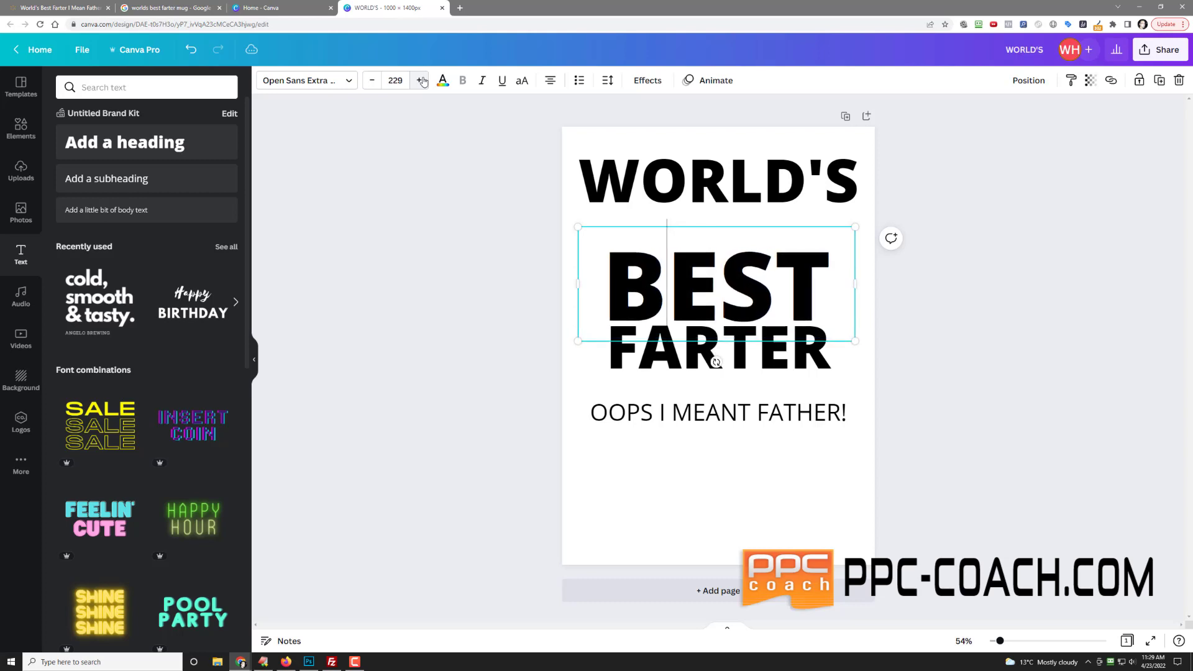
pyautogui.click(423, 80)
pyautogui.click(423, 80)
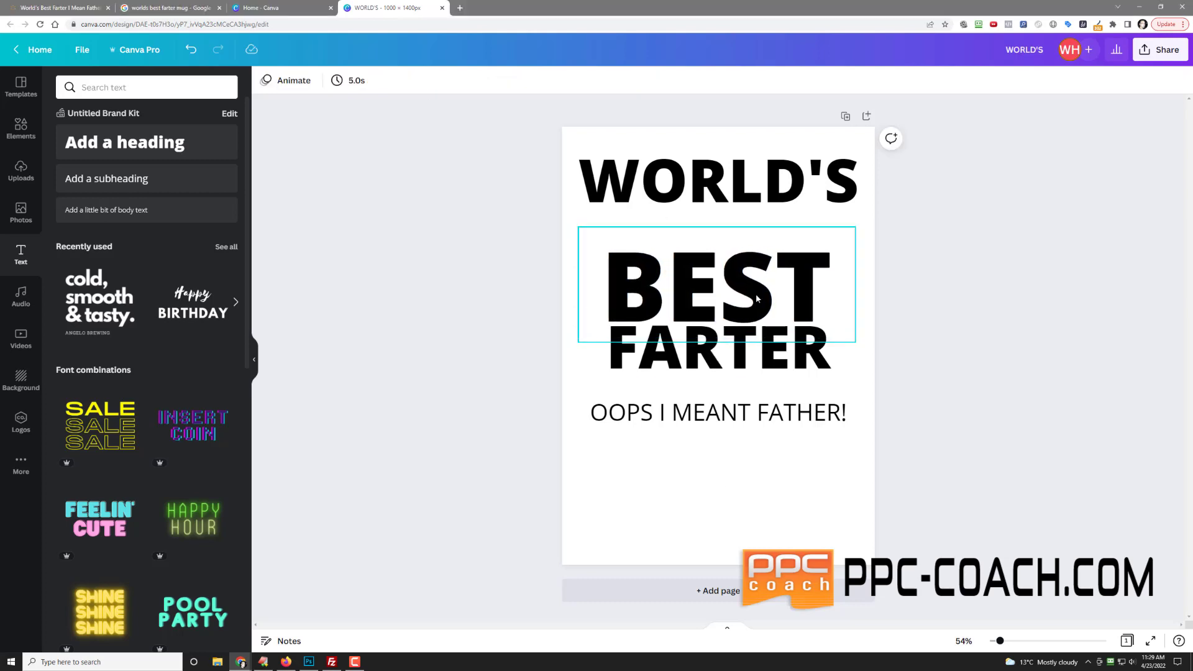
pyautogui.moveTo(708, 289); pyautogui.dragTo(708, 269)
pyautogui.click(986, 274)
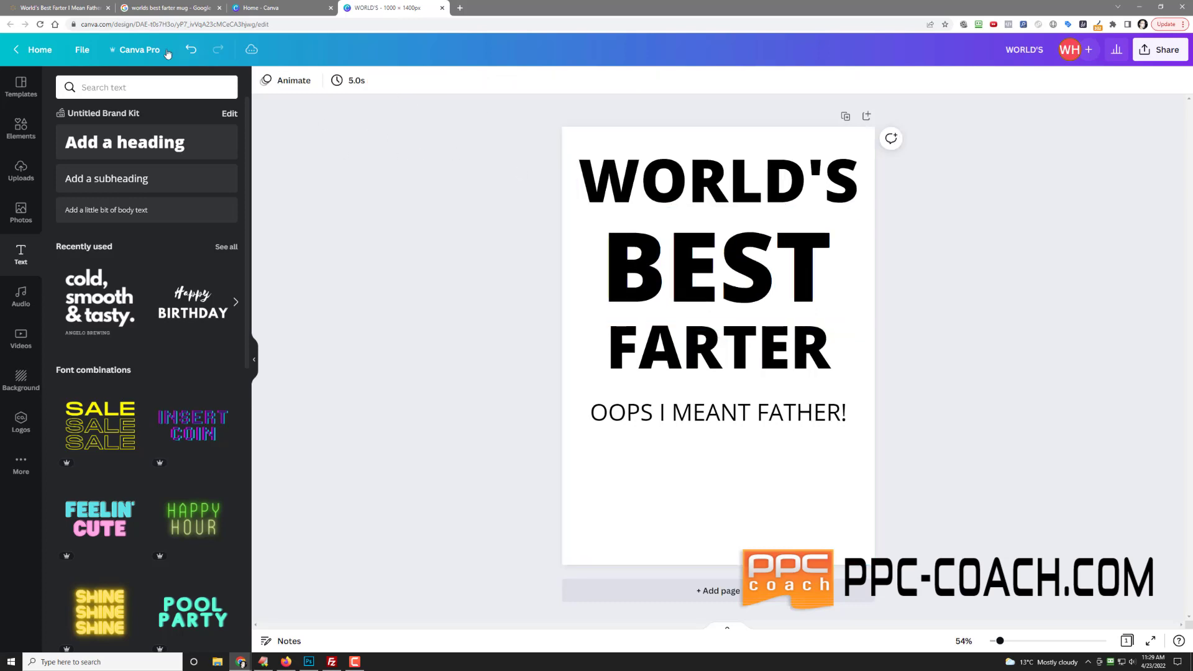
# - Resize the design to the recent 1000 × 1000 px format without making a copy
pyautogui.click(126, 51)
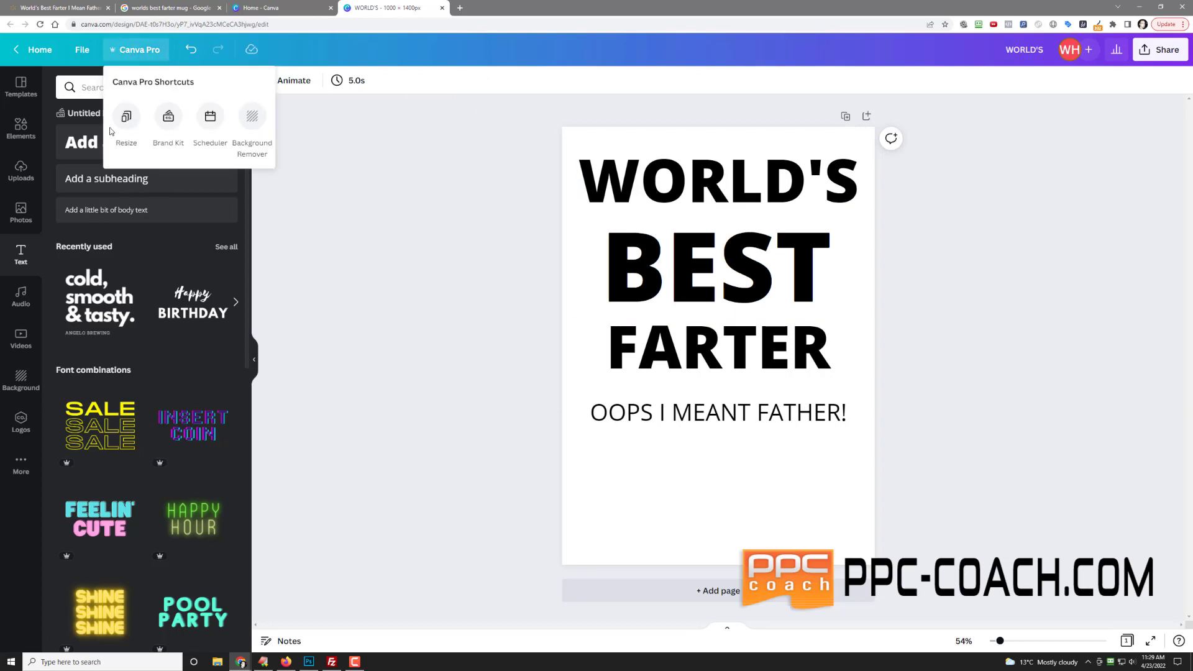
pyautogui.click(125, 118)
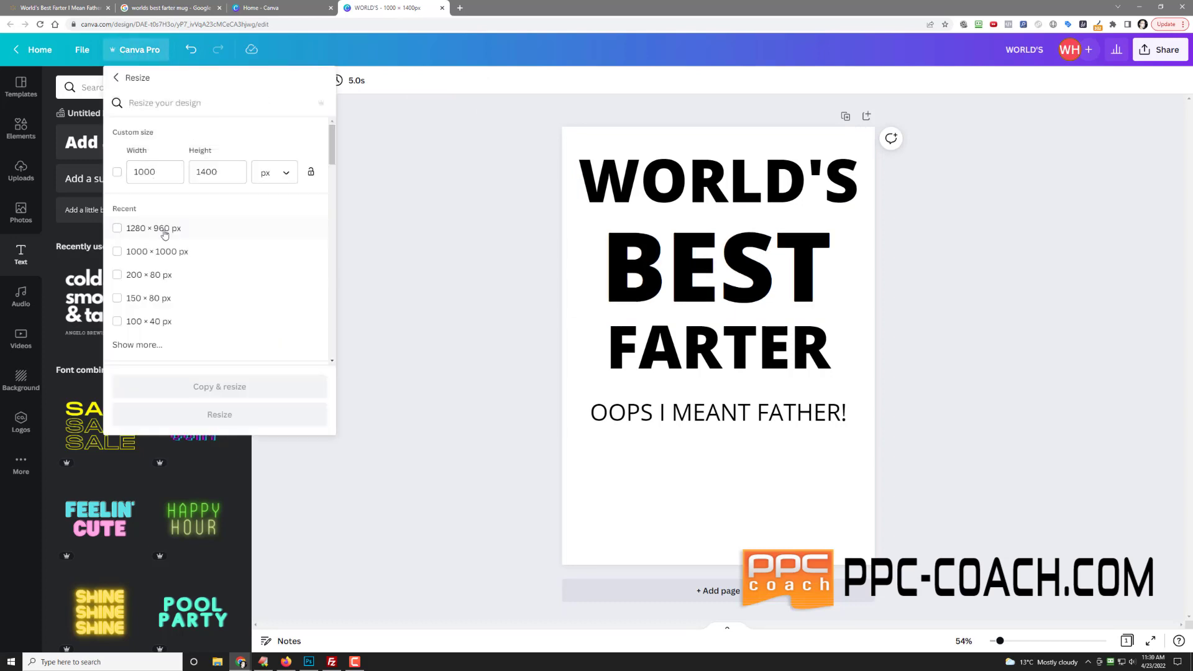
pyautogui.click(160, 252)
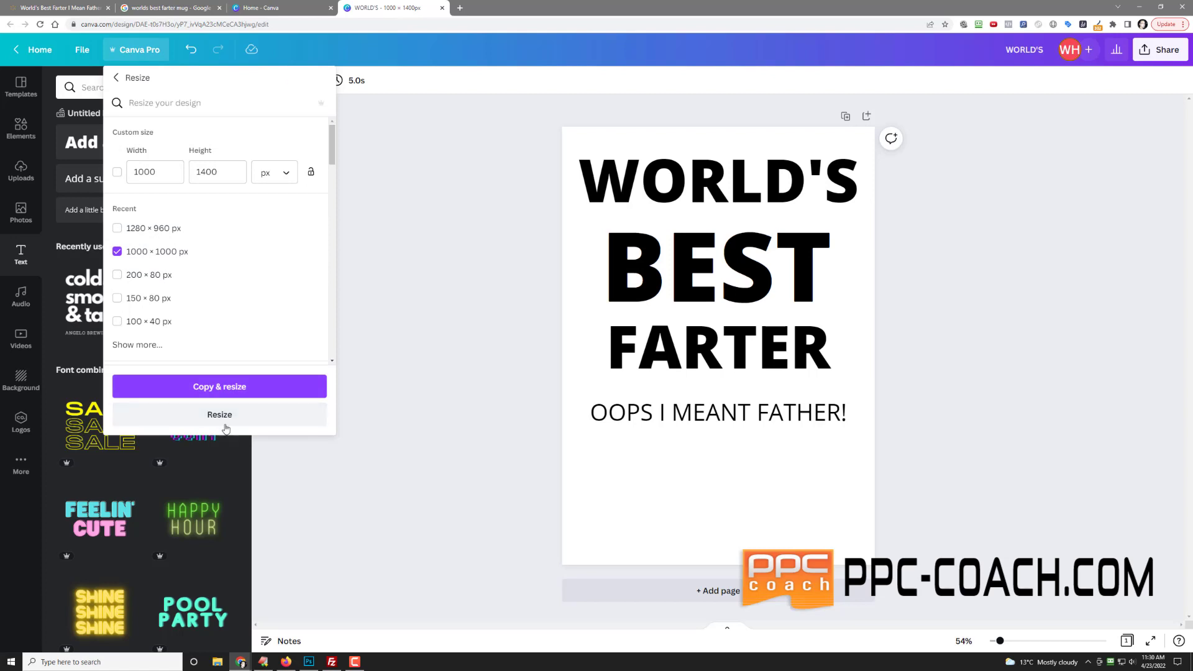
pyautogui.click(226, 423)
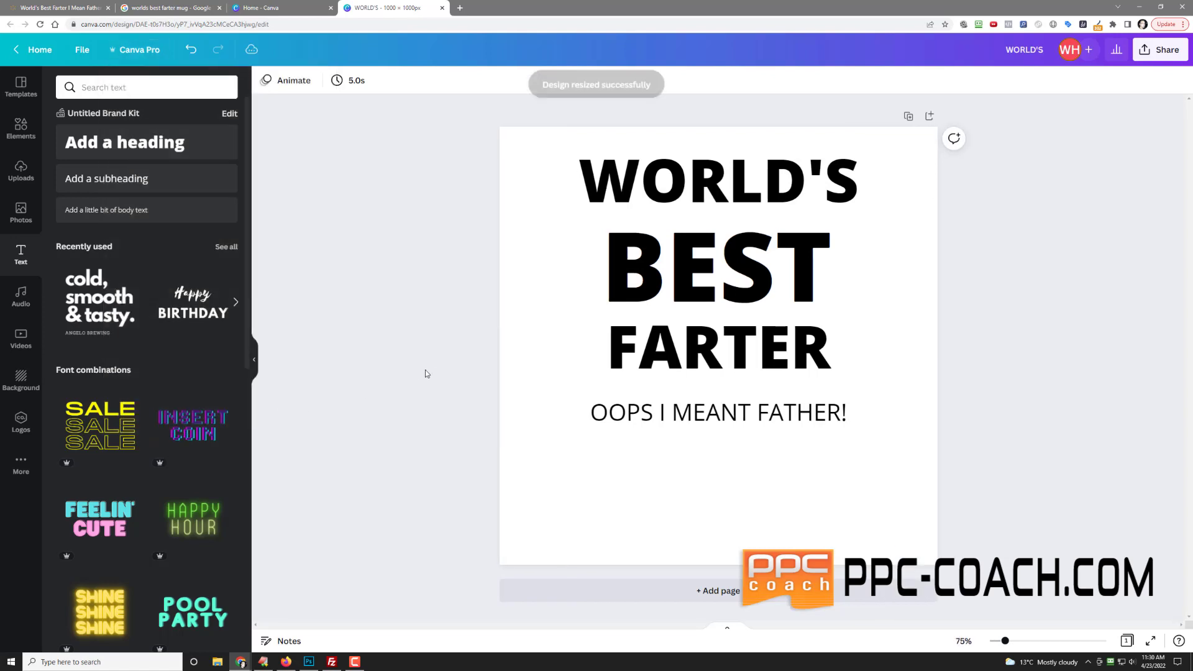
# - Scale up all four text lines together so they span the full width of the square page
pyautogui.click(689, 189)
pyautogui.keyDown('shift'); pyautogui.click(696, 248); pyautogui.keyUp('shift')
pyautogui.keyDown('shift'); pyautogui.click(725, 367); pyautogui.keyUp('shift')
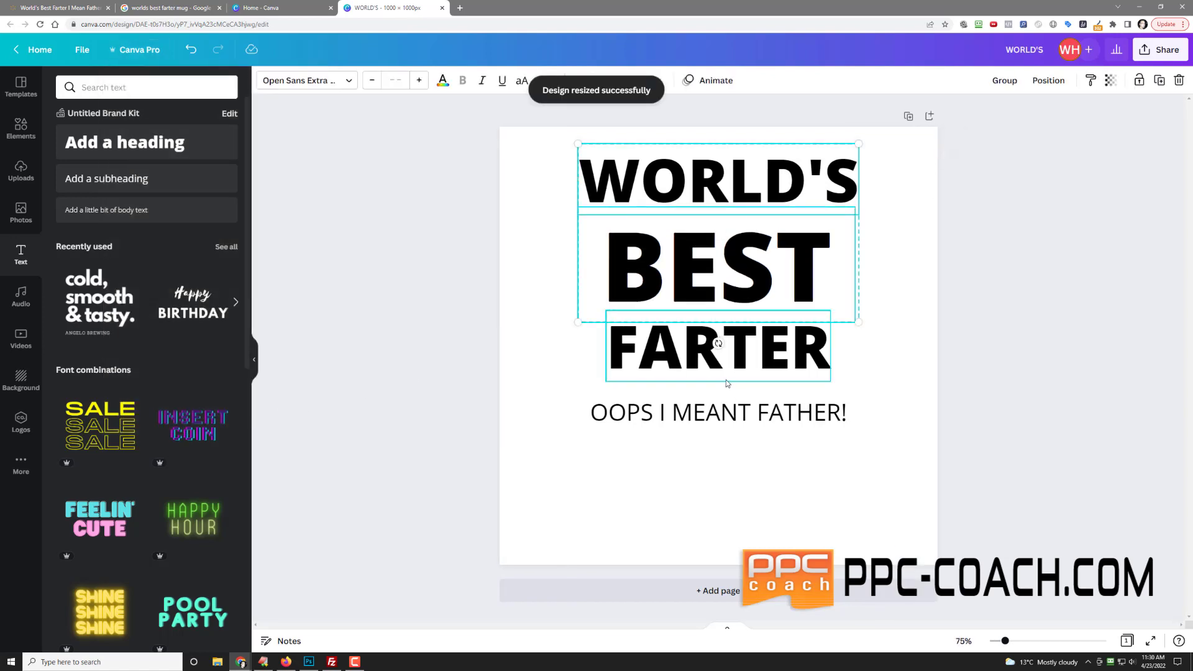
pyautogui.keyDown('shift'); pyautogui.click(658, 412); pyautogui.keyUp('shift')
pyautogui.moveTo(875, 427); pyautogui.dragTo(924, 504)
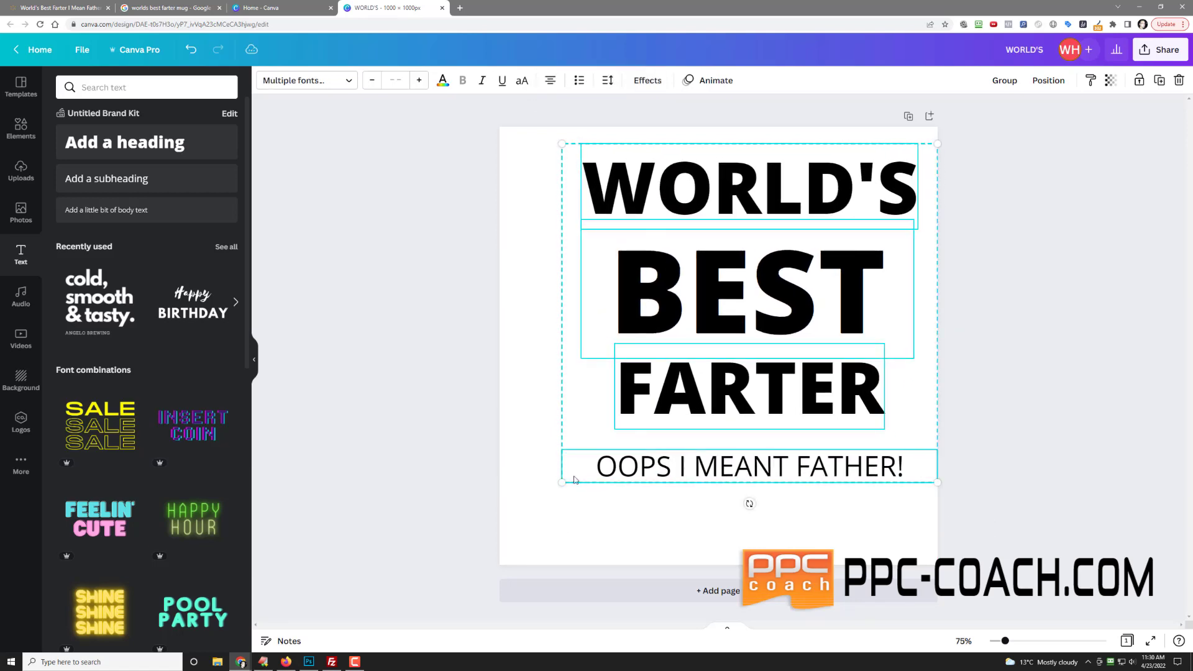
pyautogui.moveTo(561, 483); pyautogui.dragTo(505, 551)
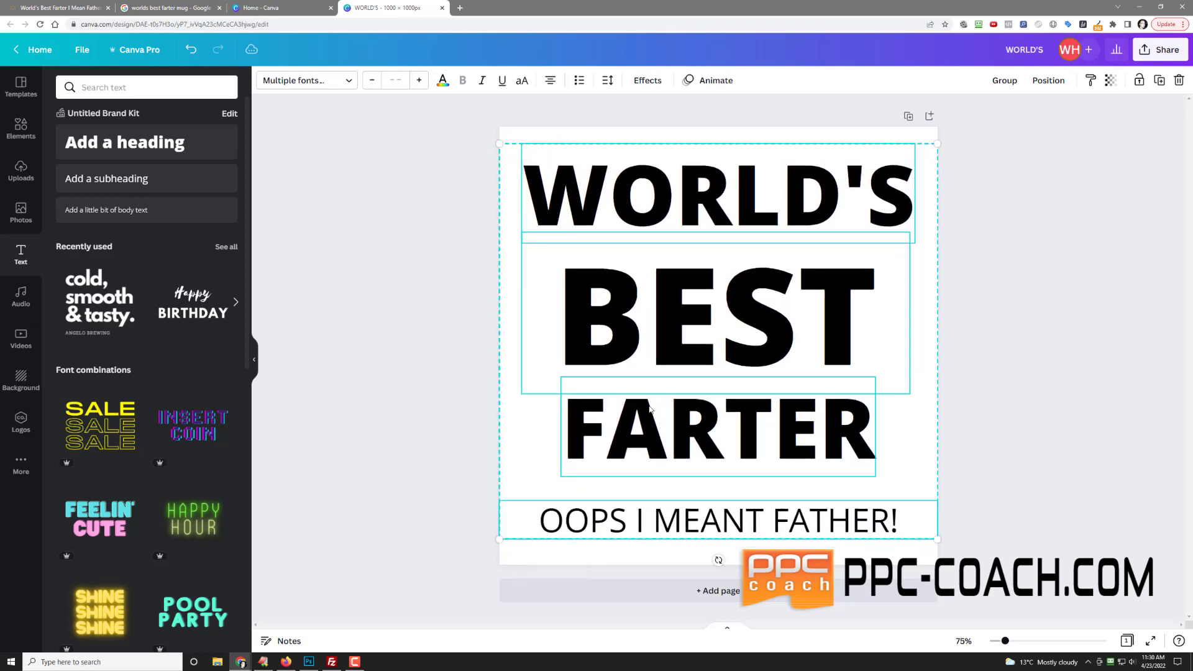
pyautogui.click(985, 292)
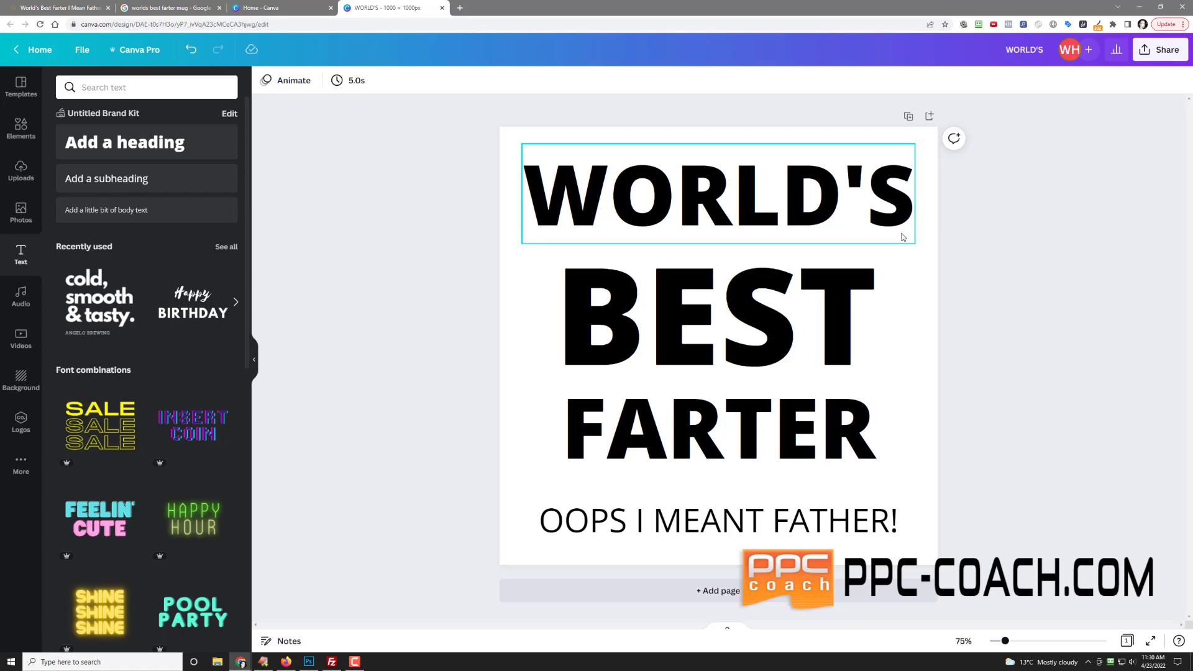
# - Download the design as a 1000 × 1000 px PNG and show the downloaded file in its folder
pyautogui.click(1153, 61)
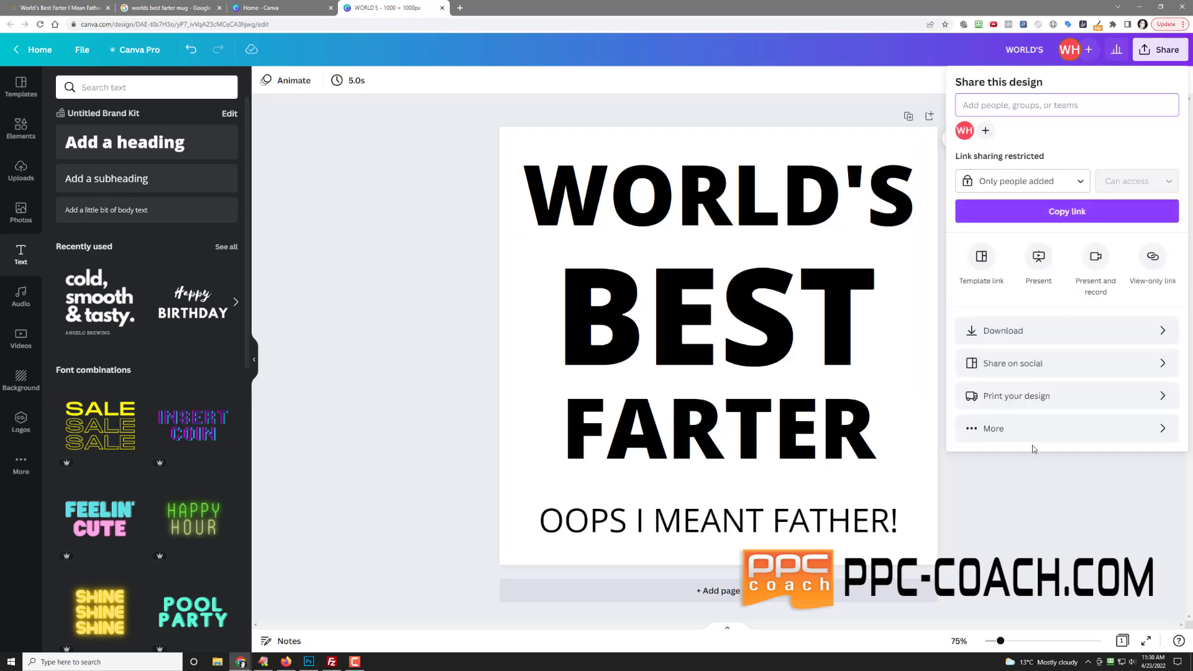
pyautogui.click(1052, 339)
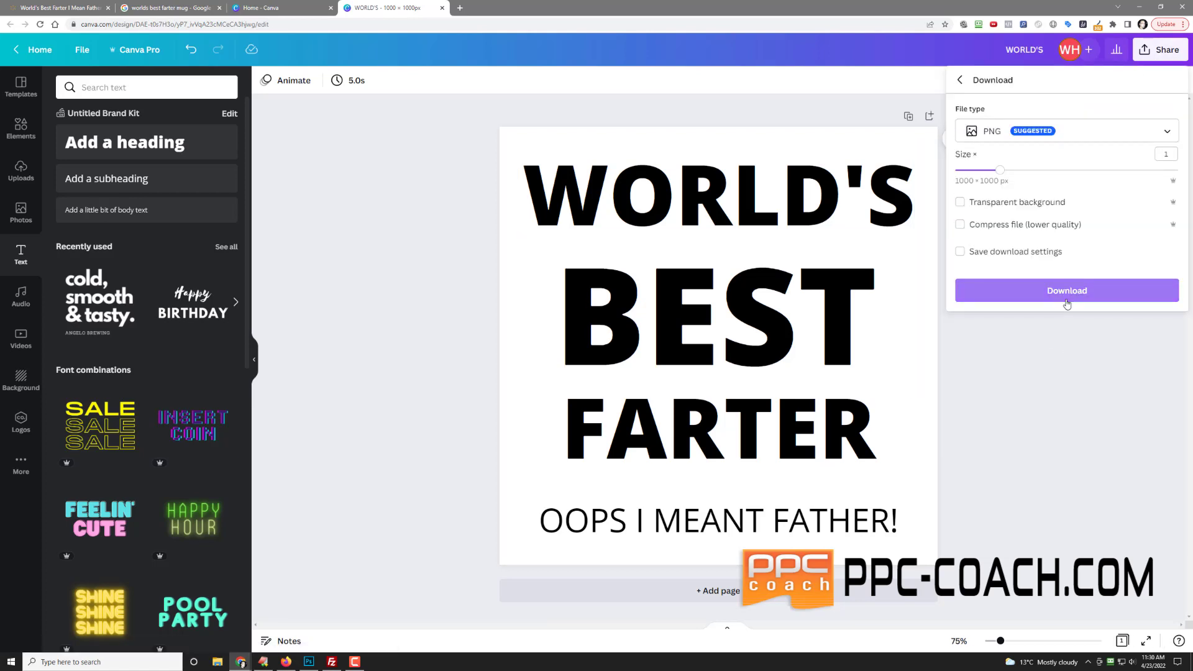
pyautogui.click(1067, 296)
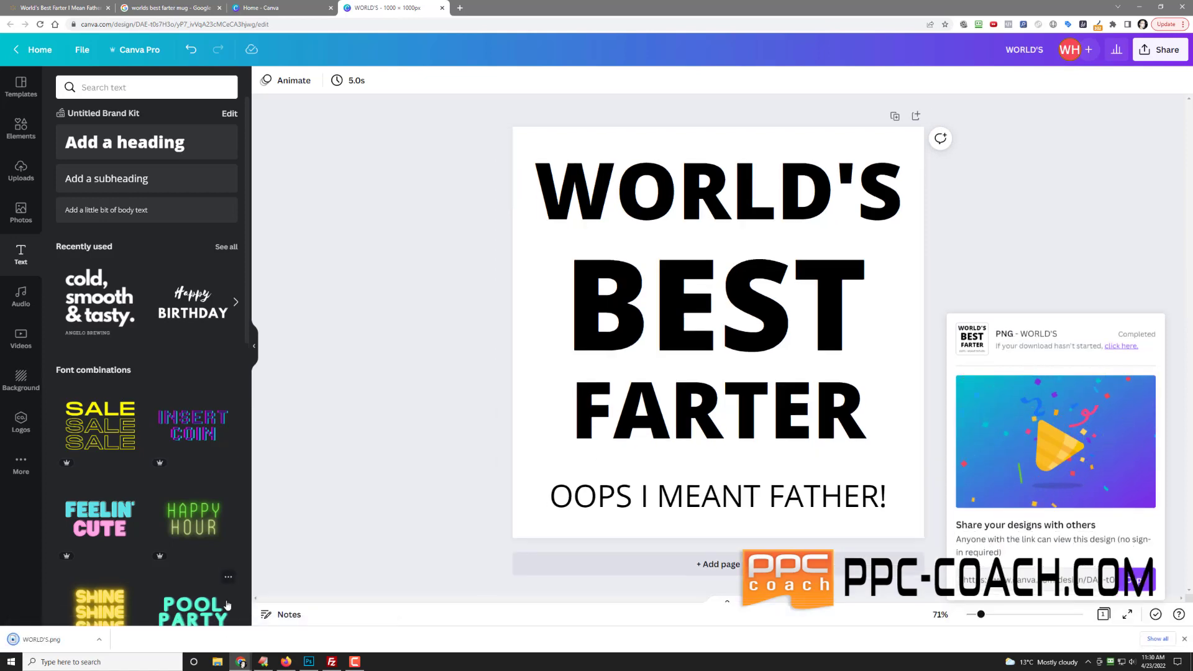
pyautogui.click(99, 643)
pyautogui.click(127, 606)
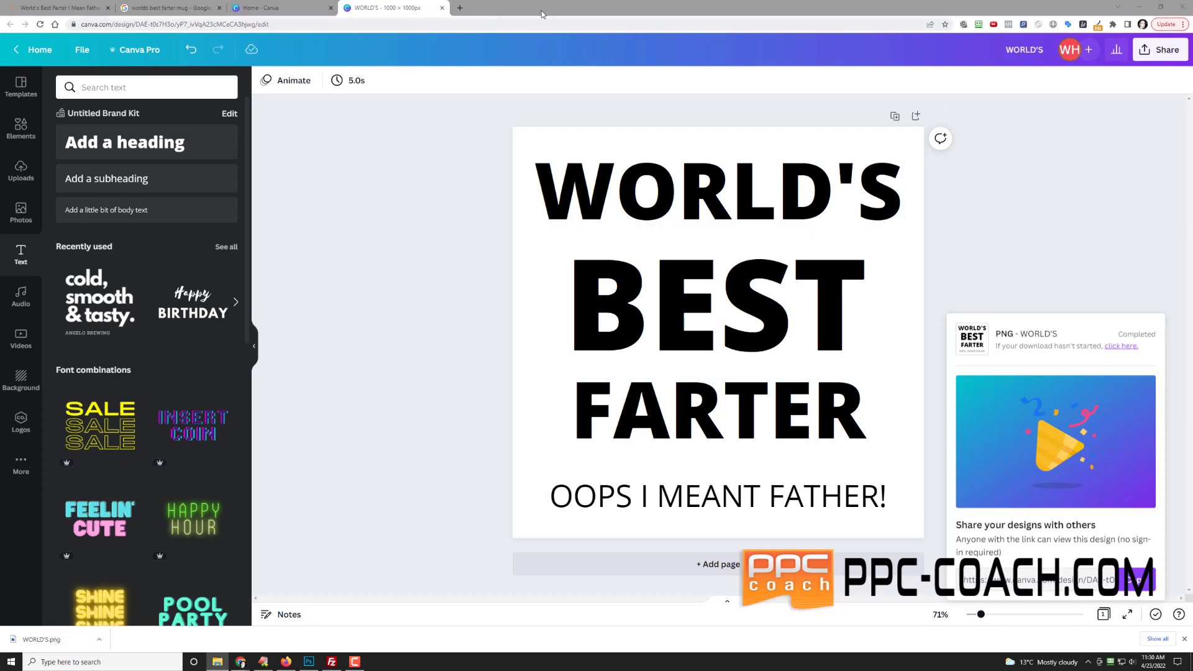
# - Go to gearbubble.com in a new browser tab and launch a new campaign with Coffee Mug as the product
pyautogui.click(457, 9)
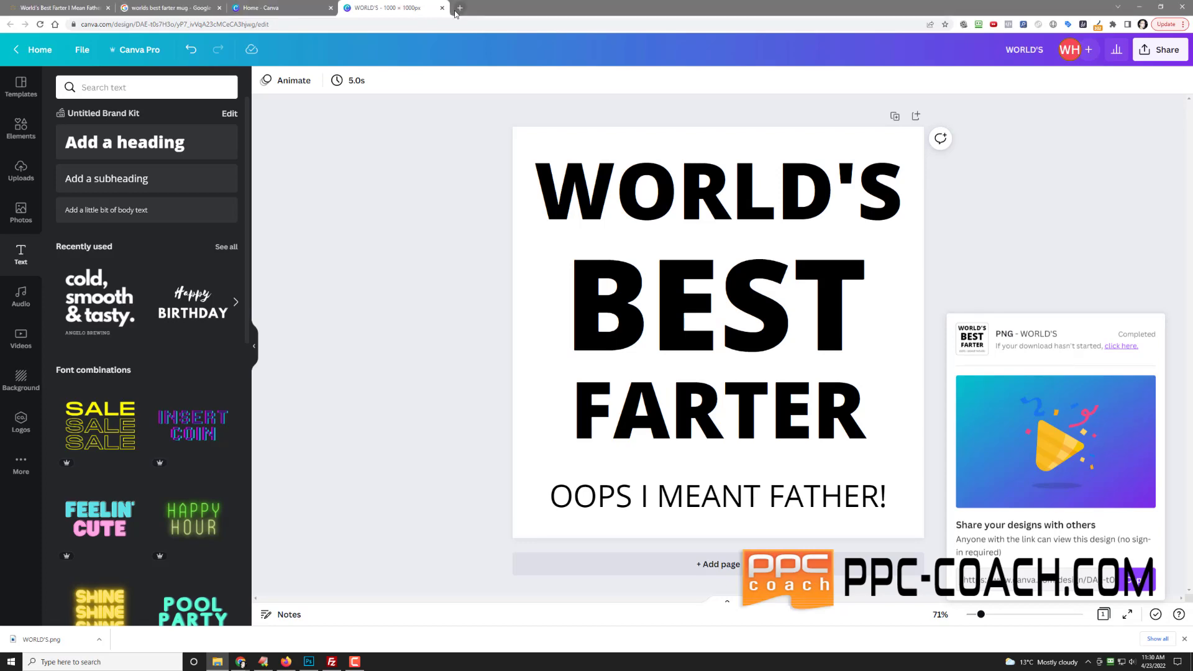
pyautogui.write('gearbubble.c')
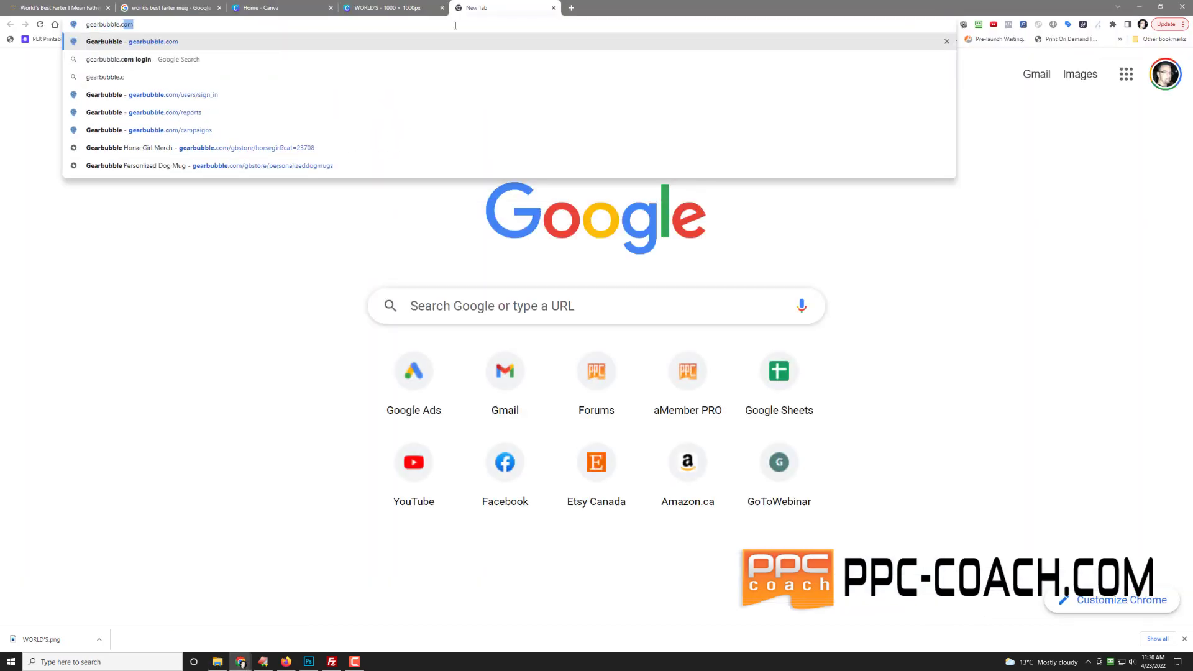
pyautogui.press('Return')
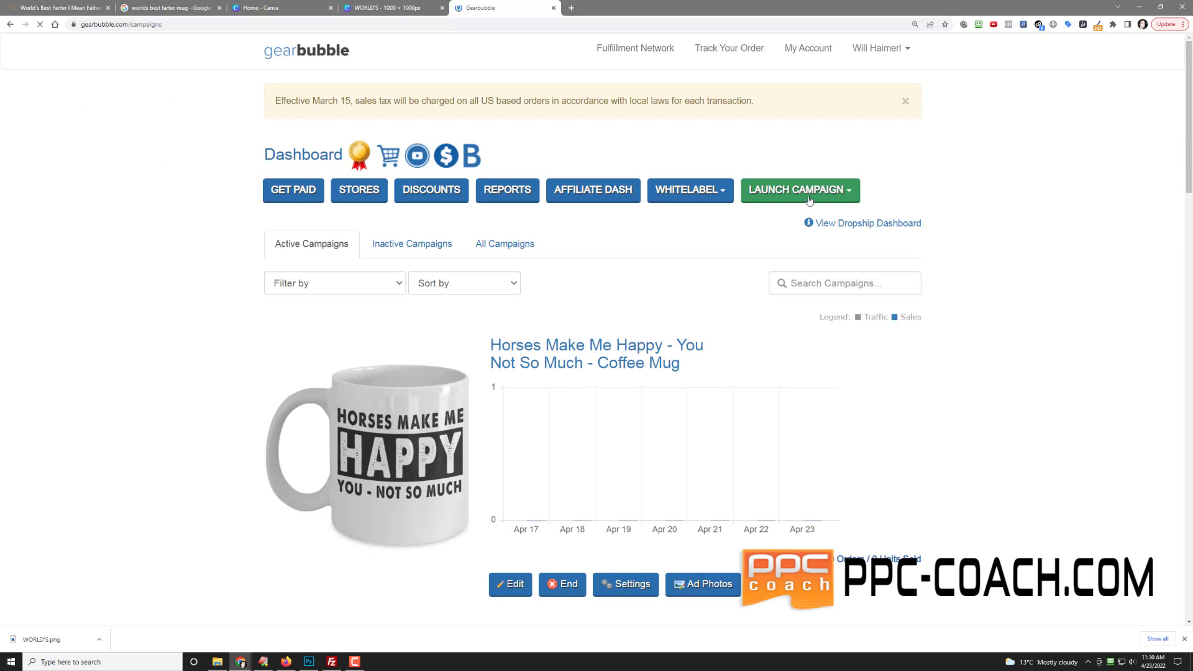
pyautogui.click(808, 197)
pyautogui.click(788, 218)
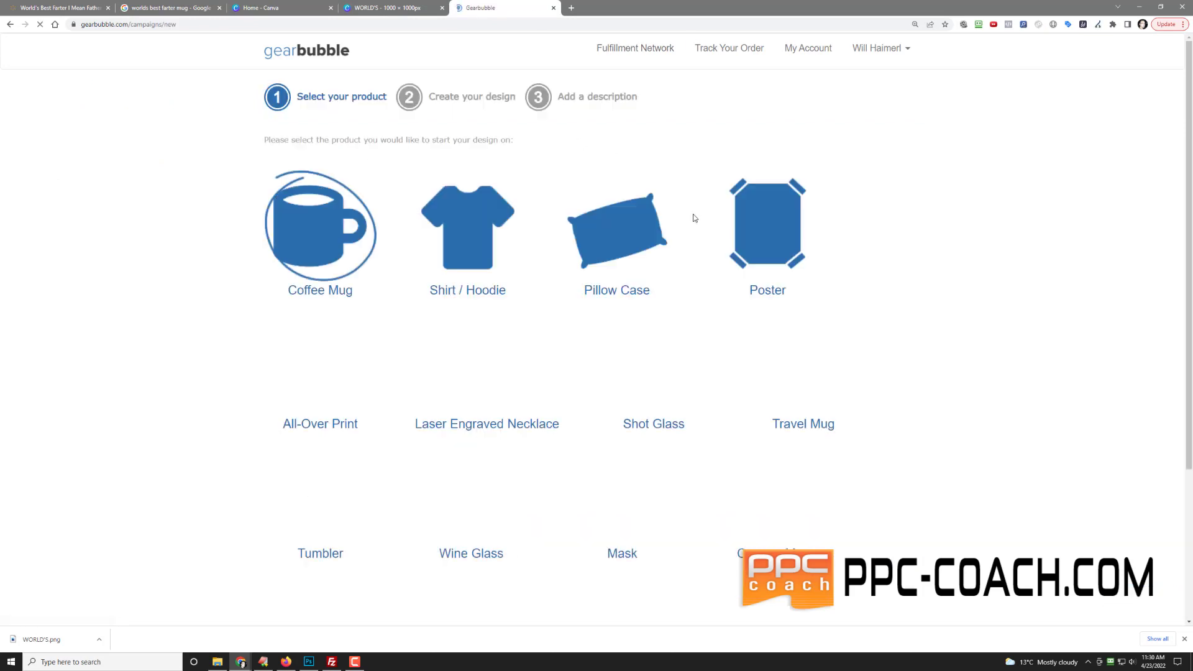
pyautogui.scroll(-3, 177, 410)
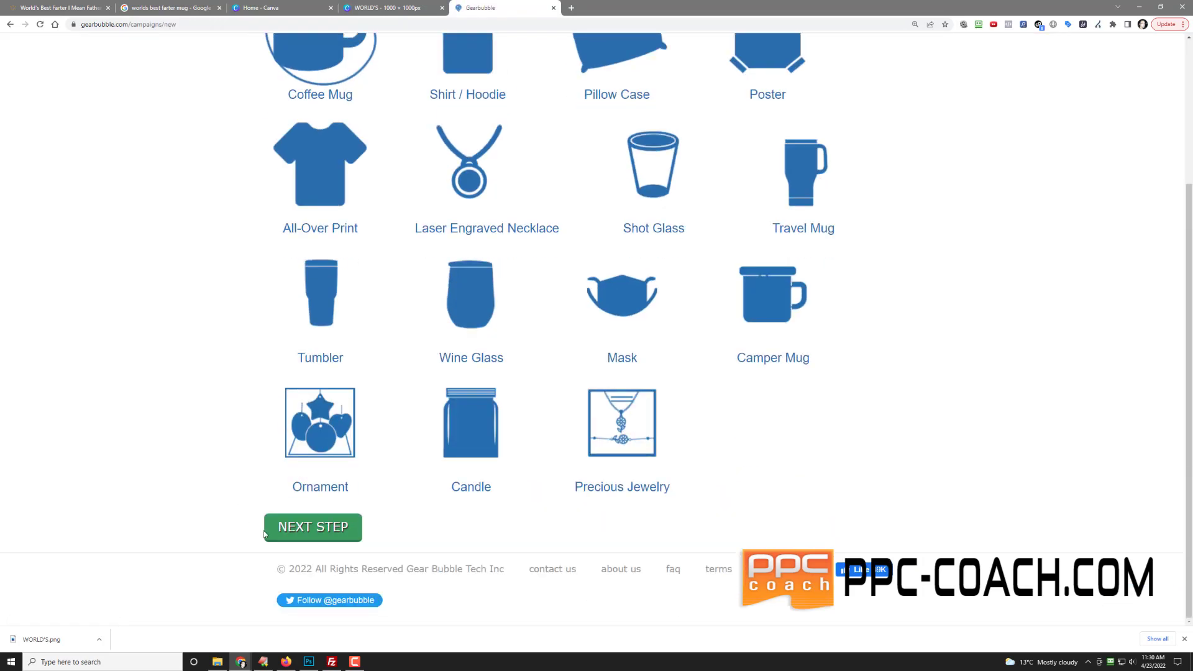
pyautogui.click(311, 528)
# - Upload the downloaded WORLD'S.png graphic onto the mug
pyautogui.click(325, 142)
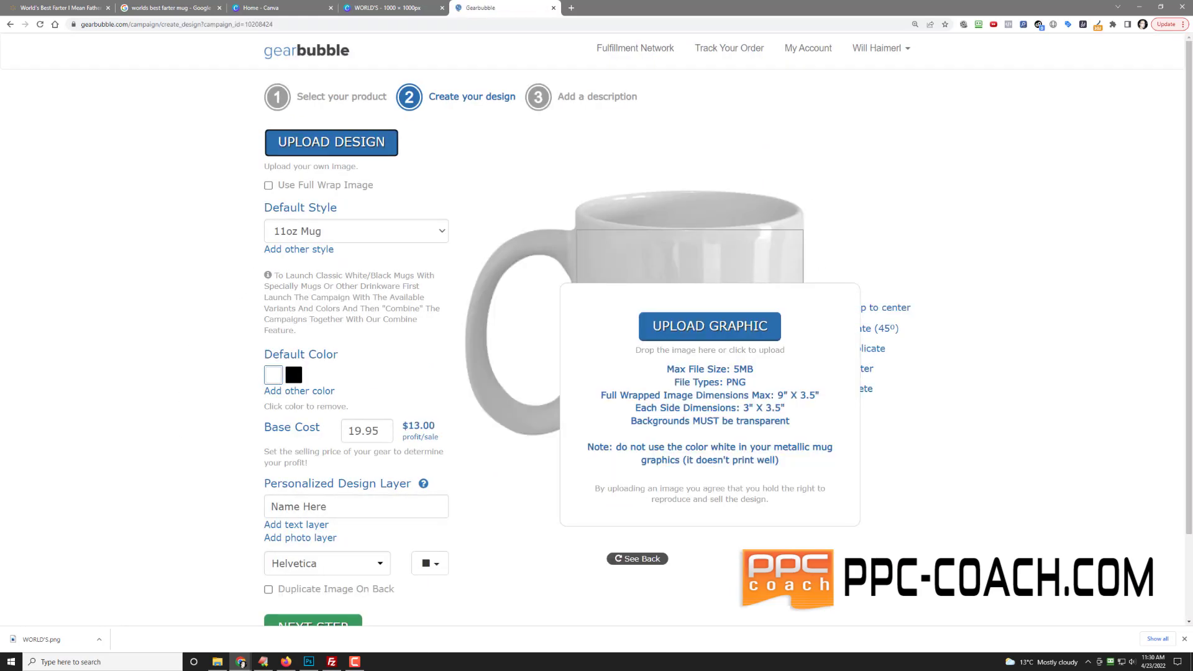
pyautogui.moveTo(1192, 348); pyautogui.dragTo(683, 410)
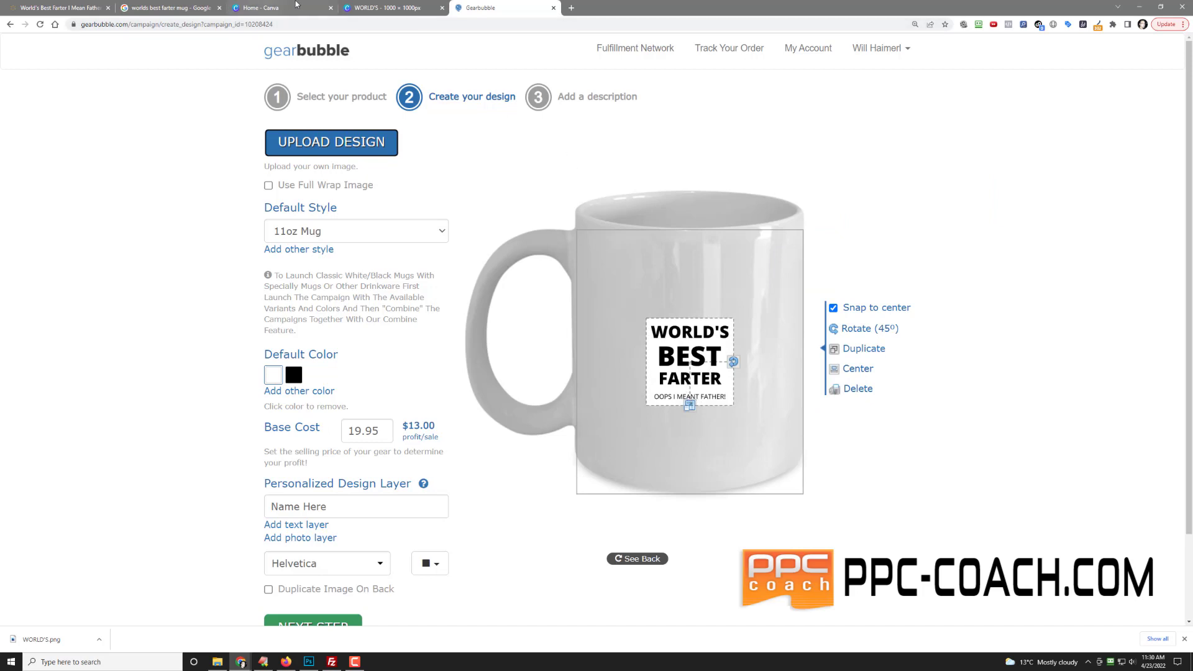
# - Return to the Canva design, download it as a PNG with a transparent background, and show the new file in its folder
pyautogui.click(385, 7)
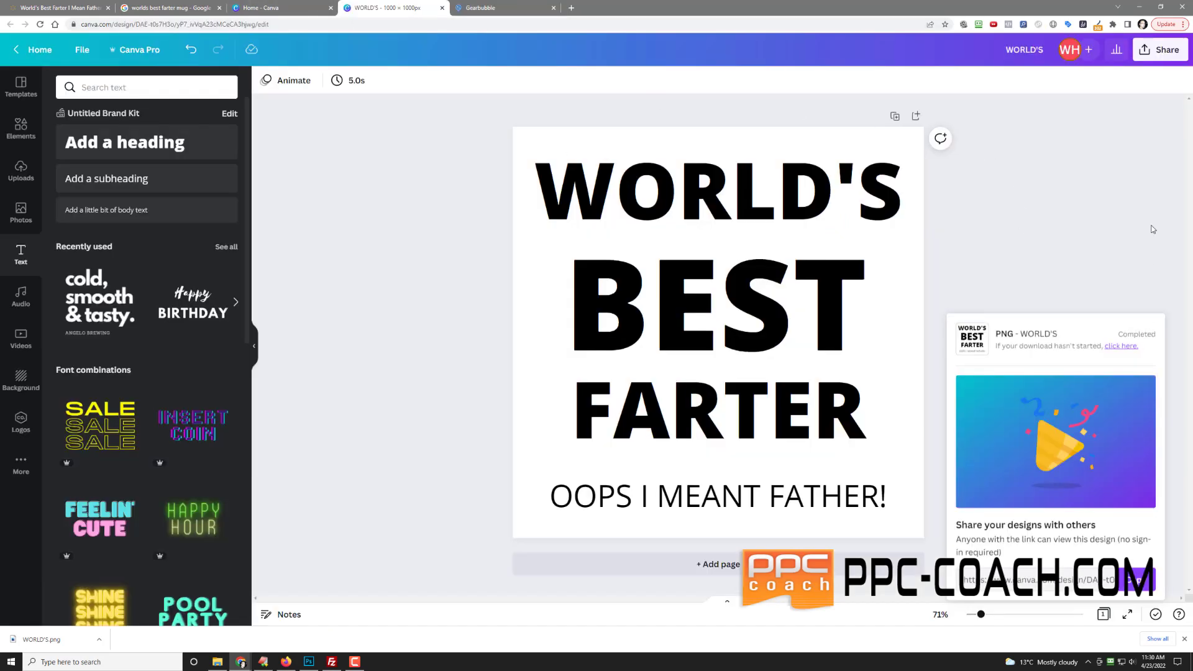
pyautogui.click(1160, 50)
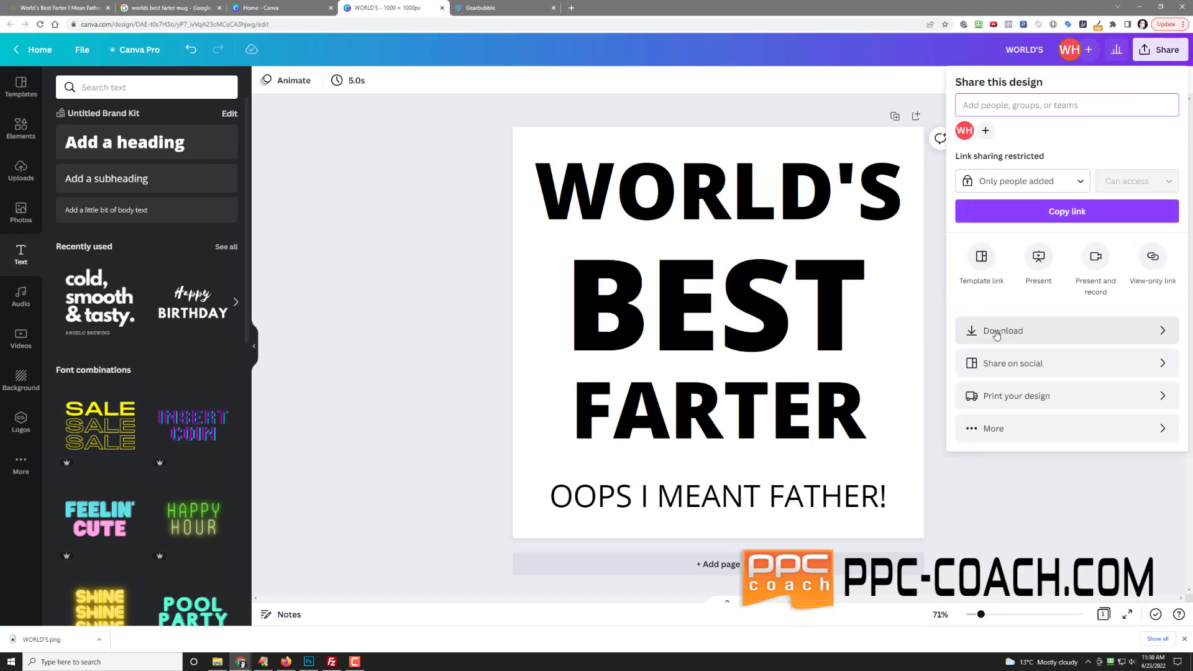
pyautogui.click(1019, 331)
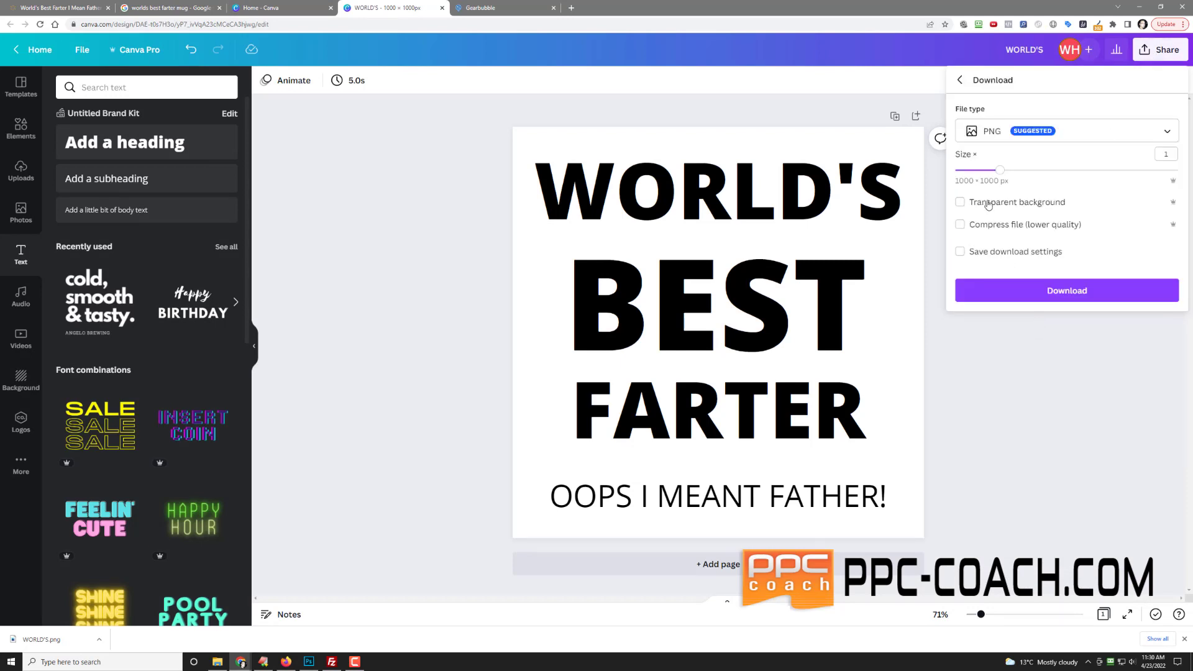
pyautogui.click(978, 202)
pyautogui.click(1069, 297)
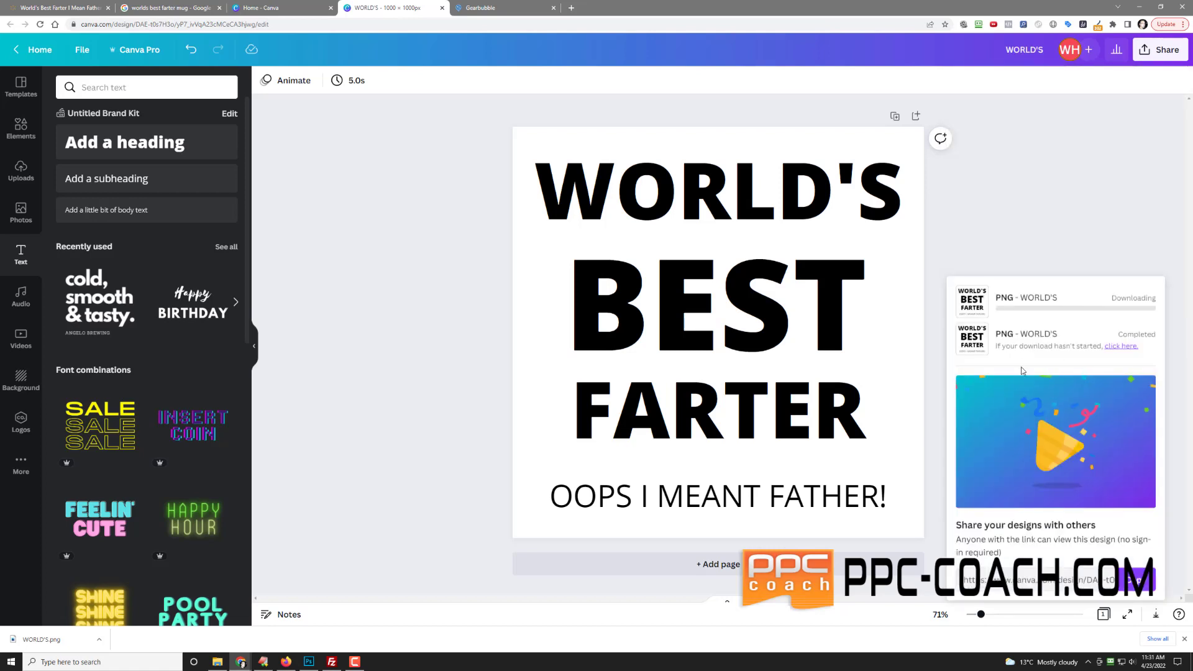
pyautogui.click(99, 639)
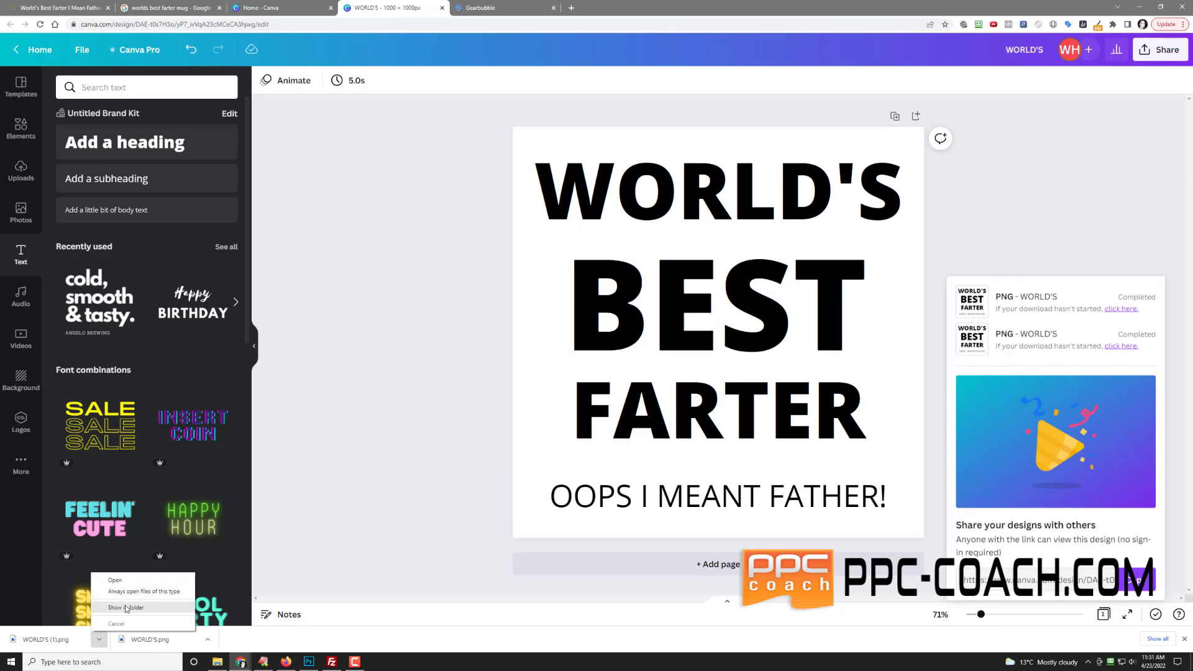
pyautogui.click(126, 609)
# - Back in Gearbubble, replace the white-background graphic on the mug with the transparent WORLD'S (1).png
pyautogui.click(467, 8)
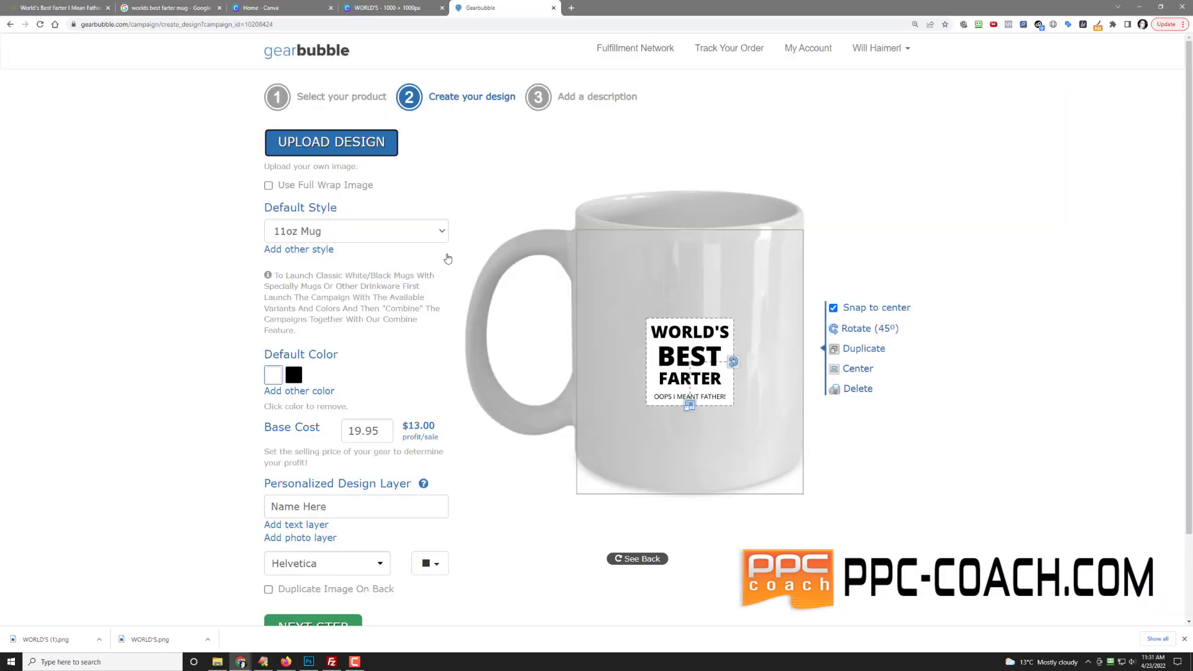
pyautogui.click(856, 388)
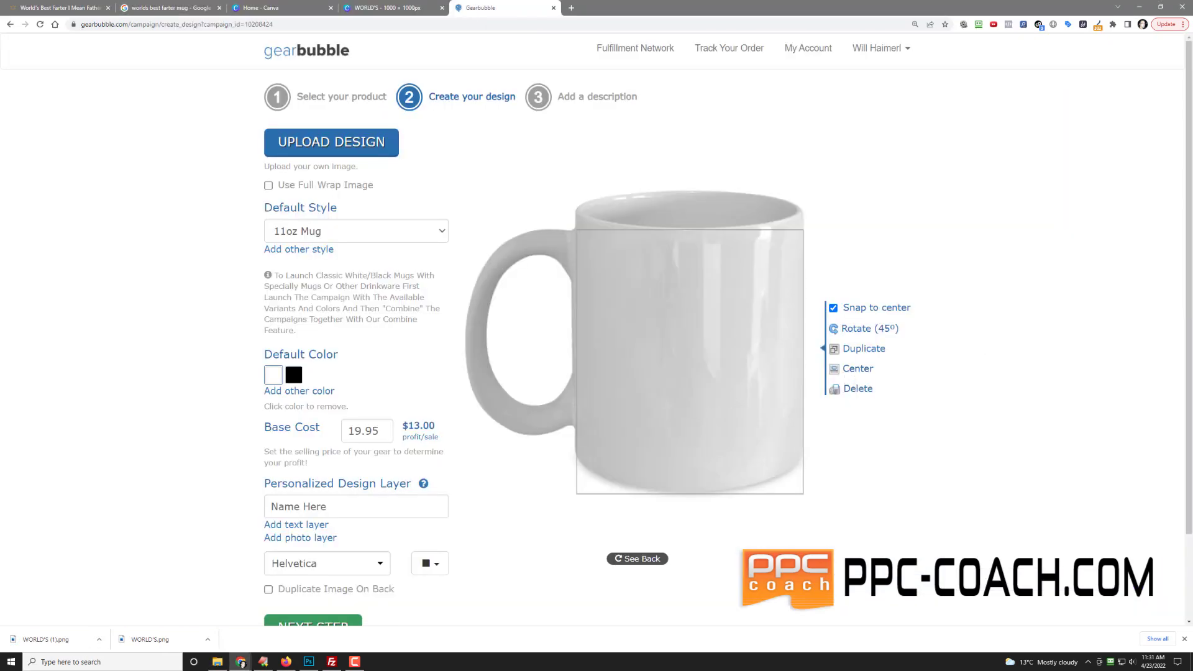
pyautogui.click(323, 152)
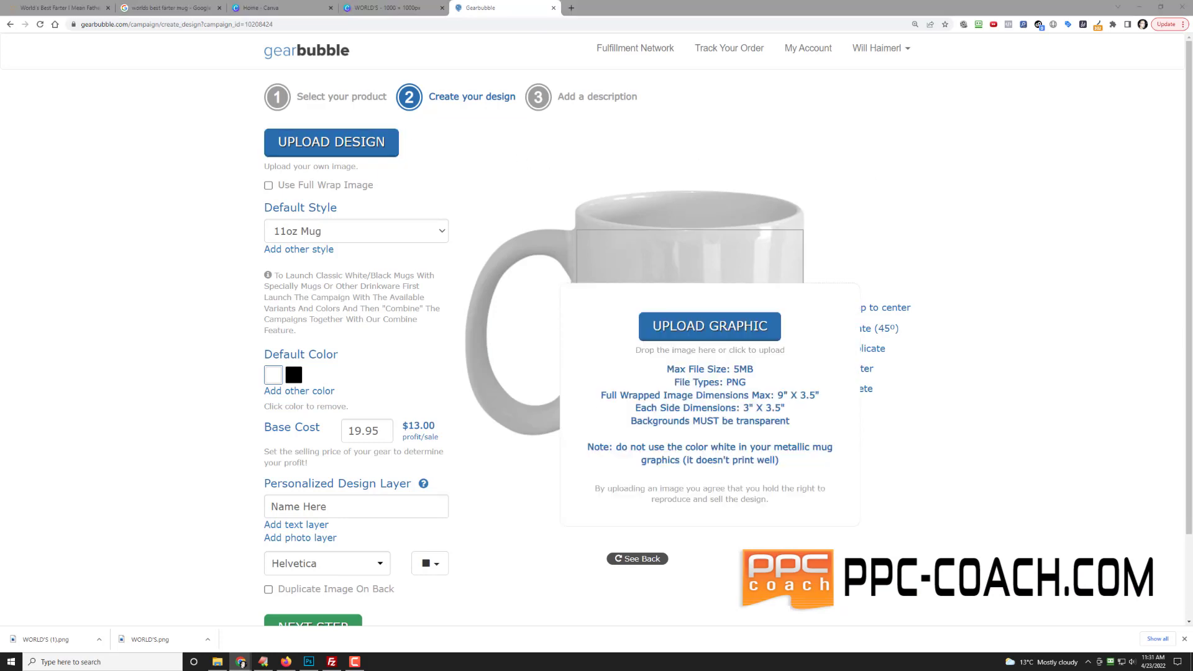
pyautogui.moveTo(1192, 162); pyautogui.dragTo(680, 362)
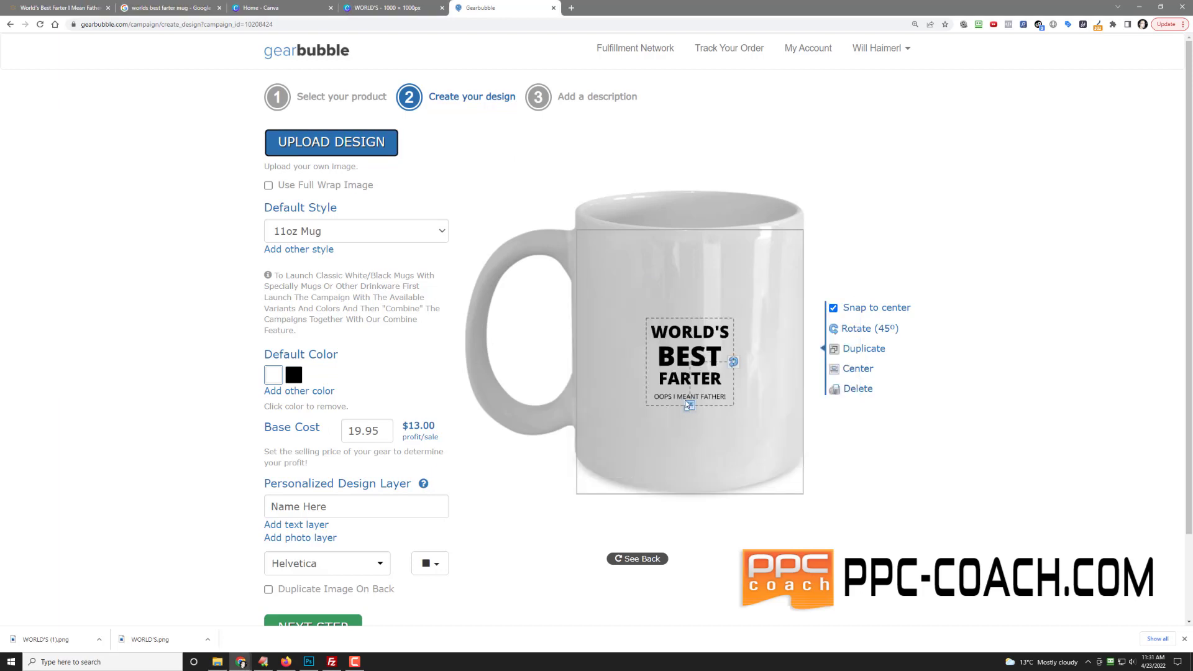
# - Enlarge the graphic to the full width of the mug's print area and move it up slightly
pyautogui.moveTo(690, 407); pyautogui.dragTo(707, 473)
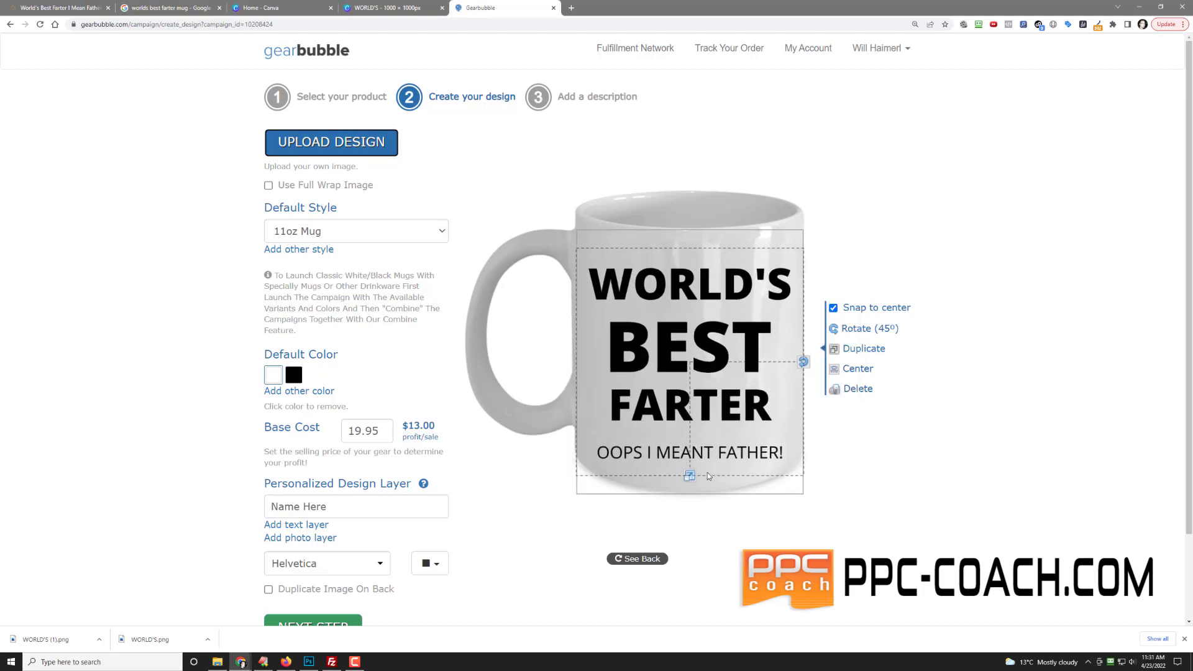
pyautogui.moveTo(704, 403); pyautogui.dragTo(704, 396)
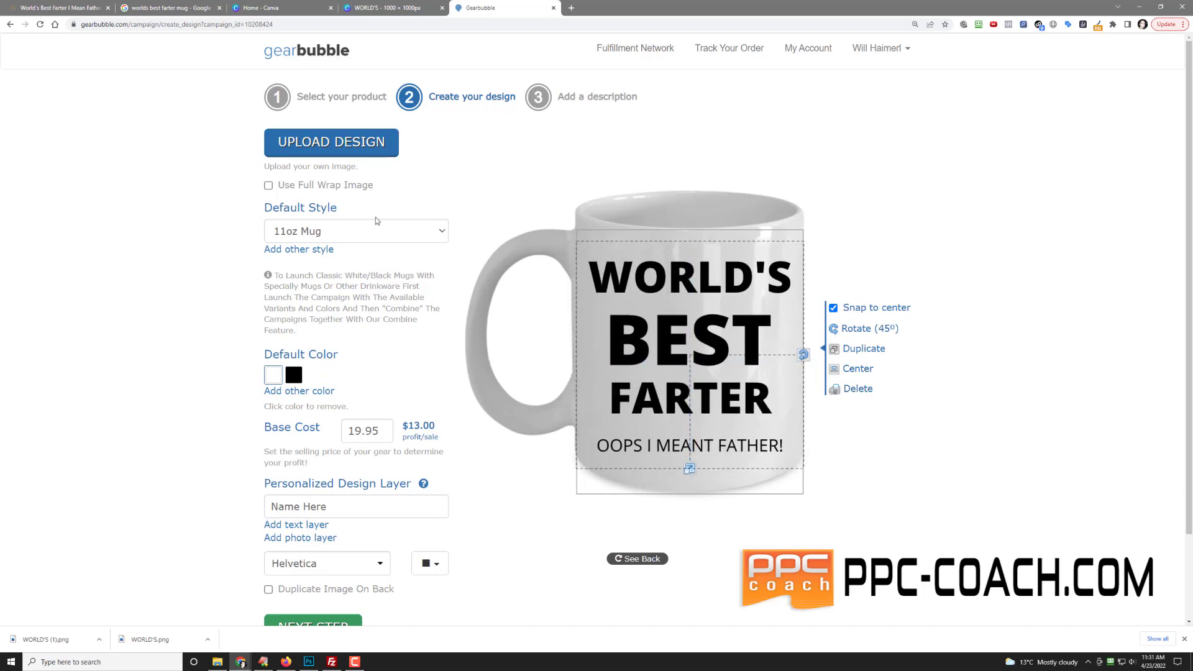
# - Add the 15oz Mug as another style, duplicate the image on the back, and continue to the description step
pyautogui.click(298, 250)
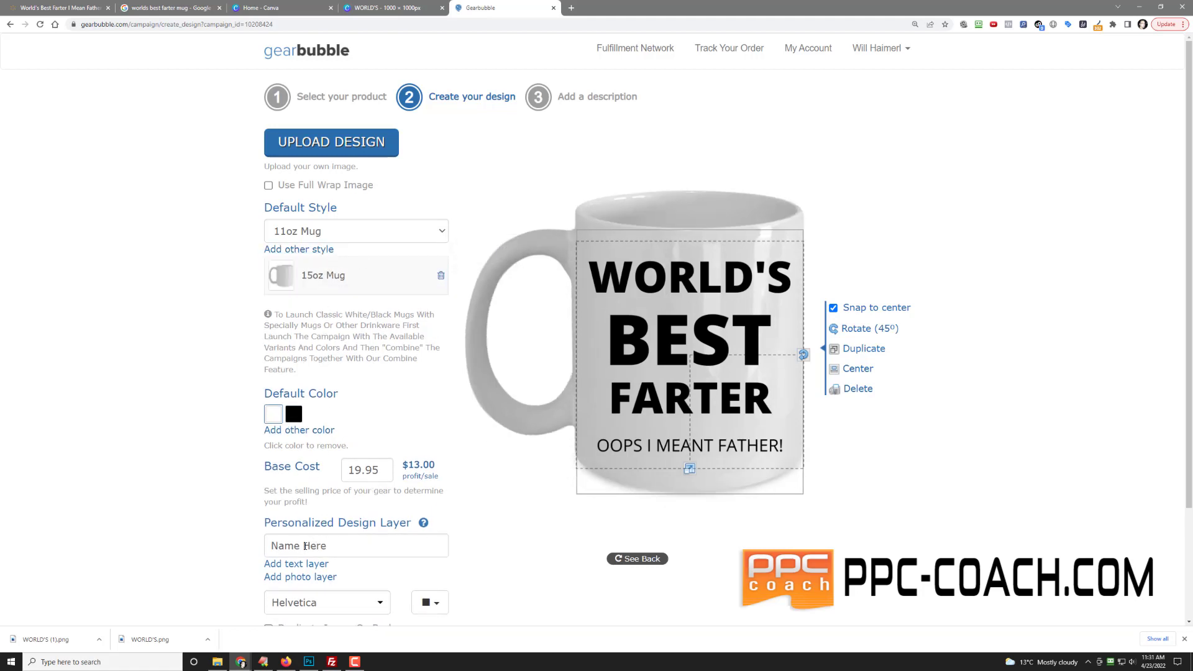
pyautogui.scroll(-3, 196, 504)
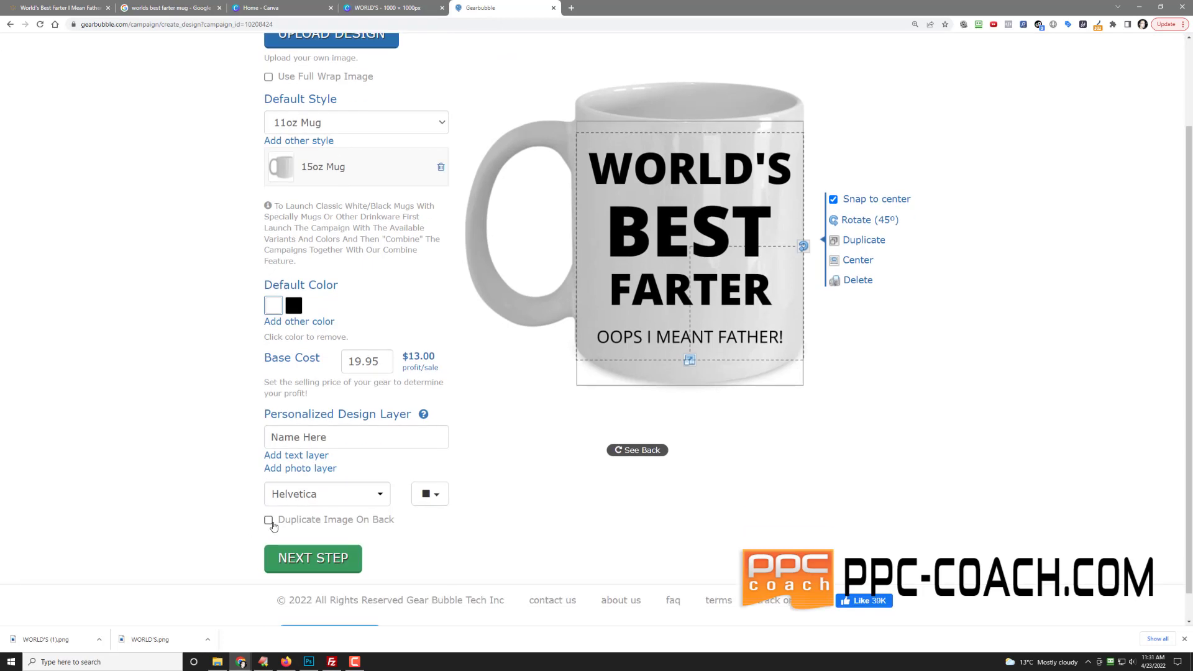
pyautogui.click(323, 522)
pyautogui.scroll(3, 224, 325)
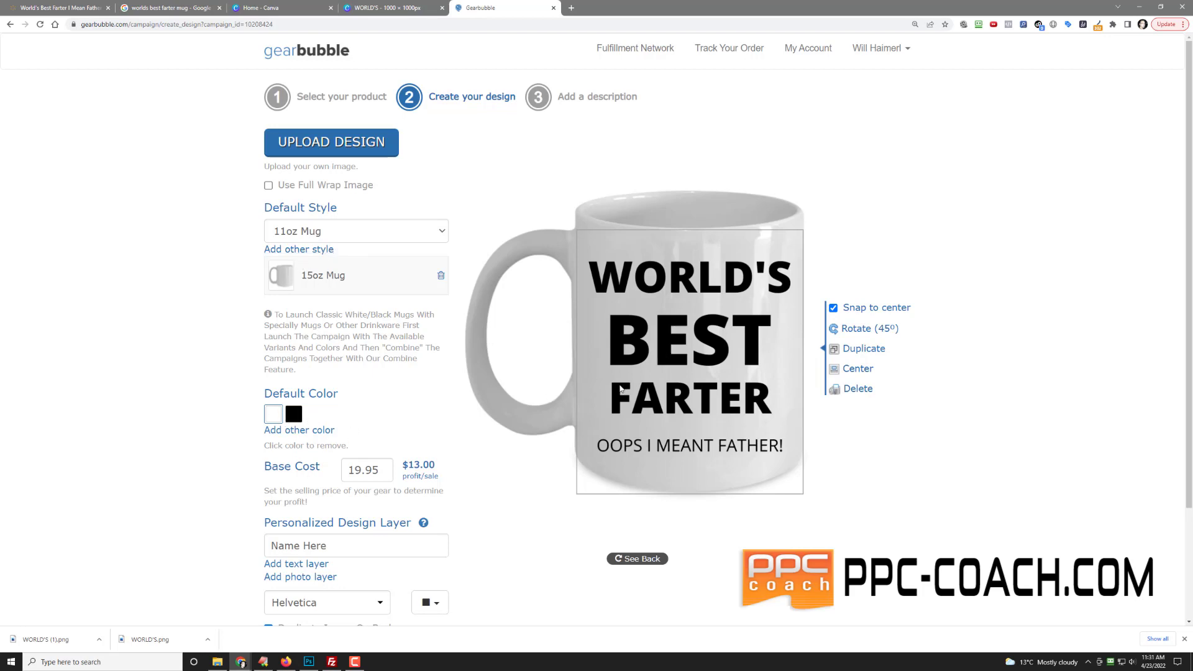
pyautogui.scroll(-2, 213, 443)
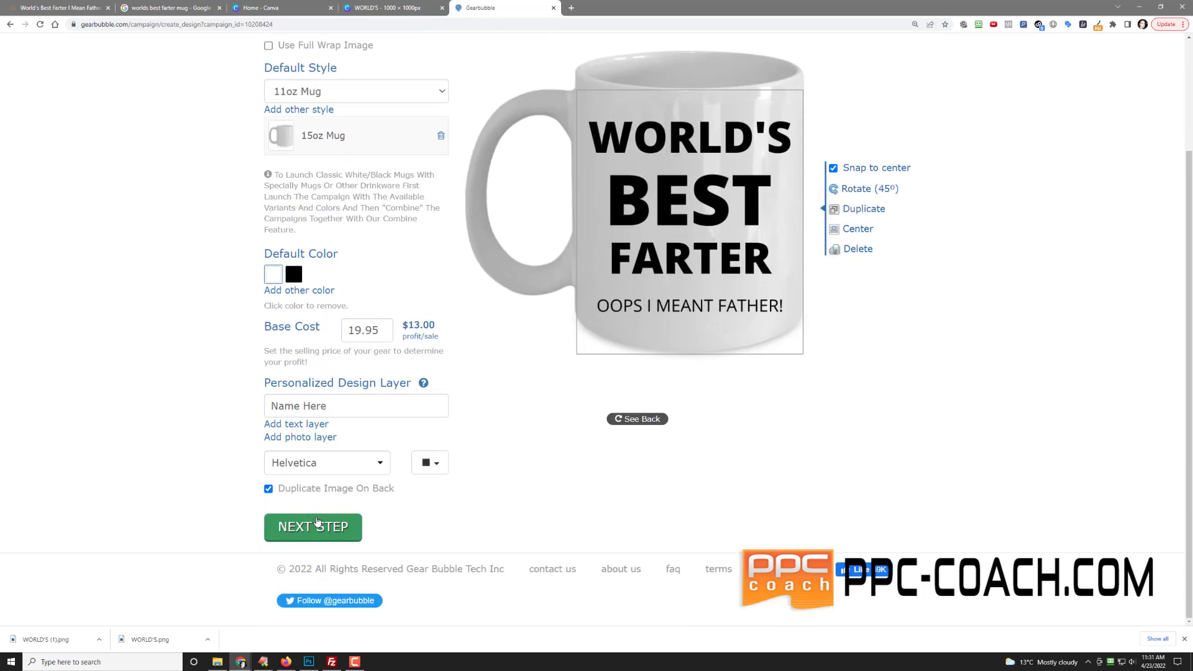
pyautogui.click(317, 526)
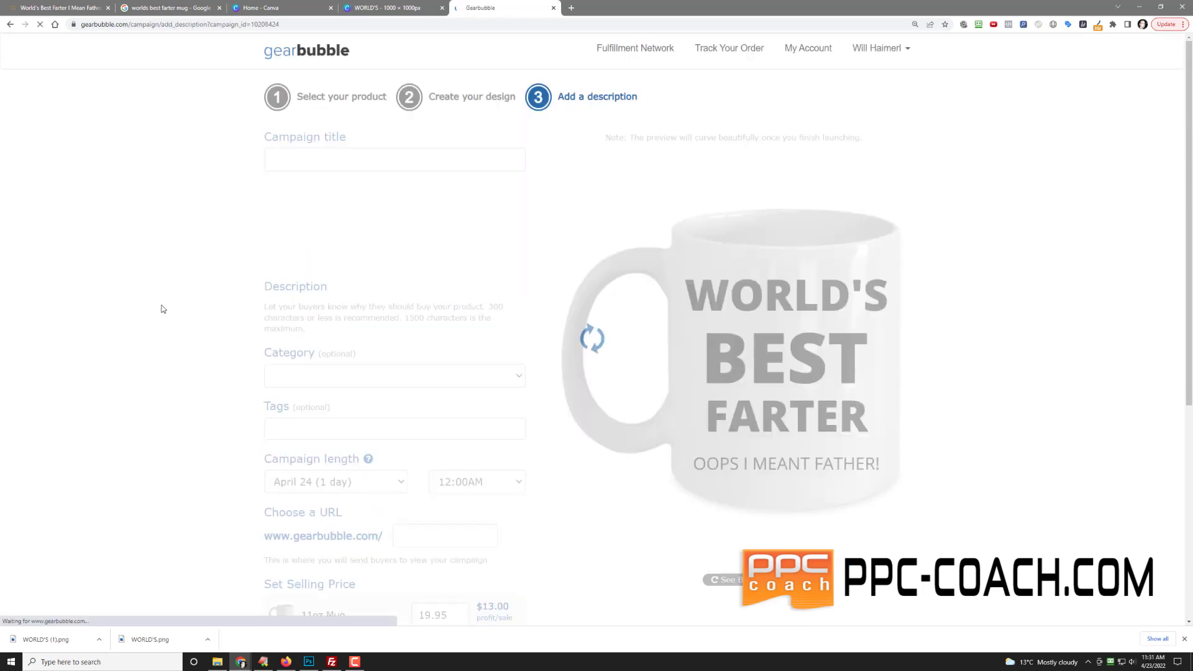
# - Title the campaign "World's Best Farter - Mug" and put "Would Your Dad Love This?" as the first line of the description
pyautogui.click(280, 159)
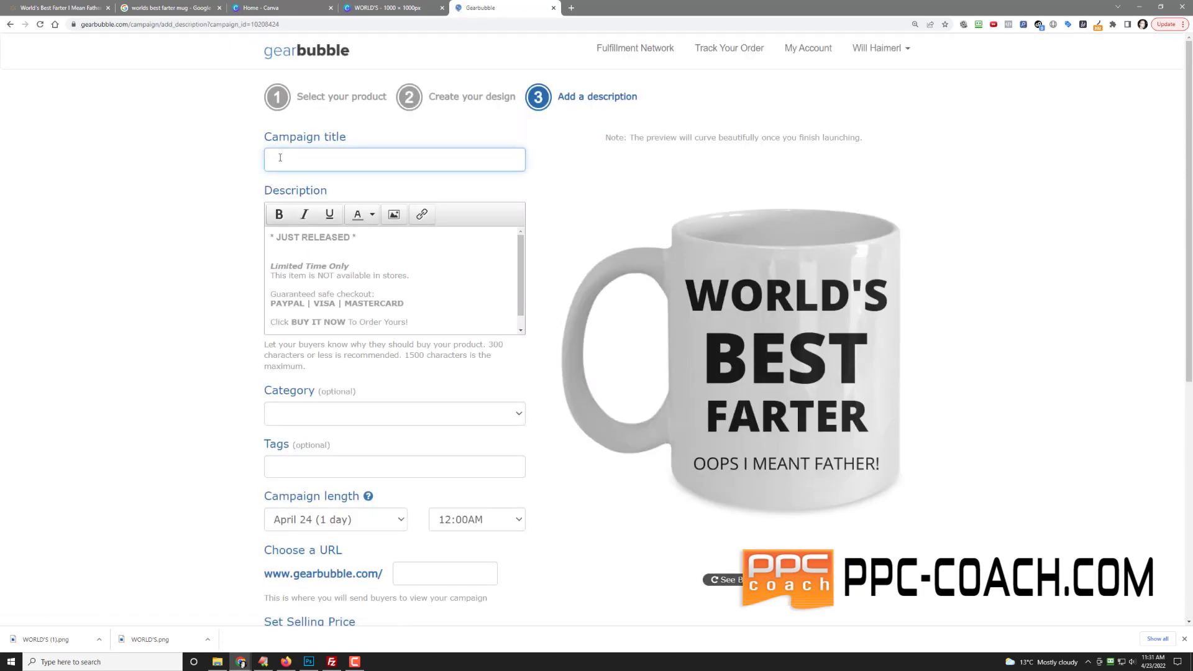
pyautogui.write("World's Best Farter - Mug")
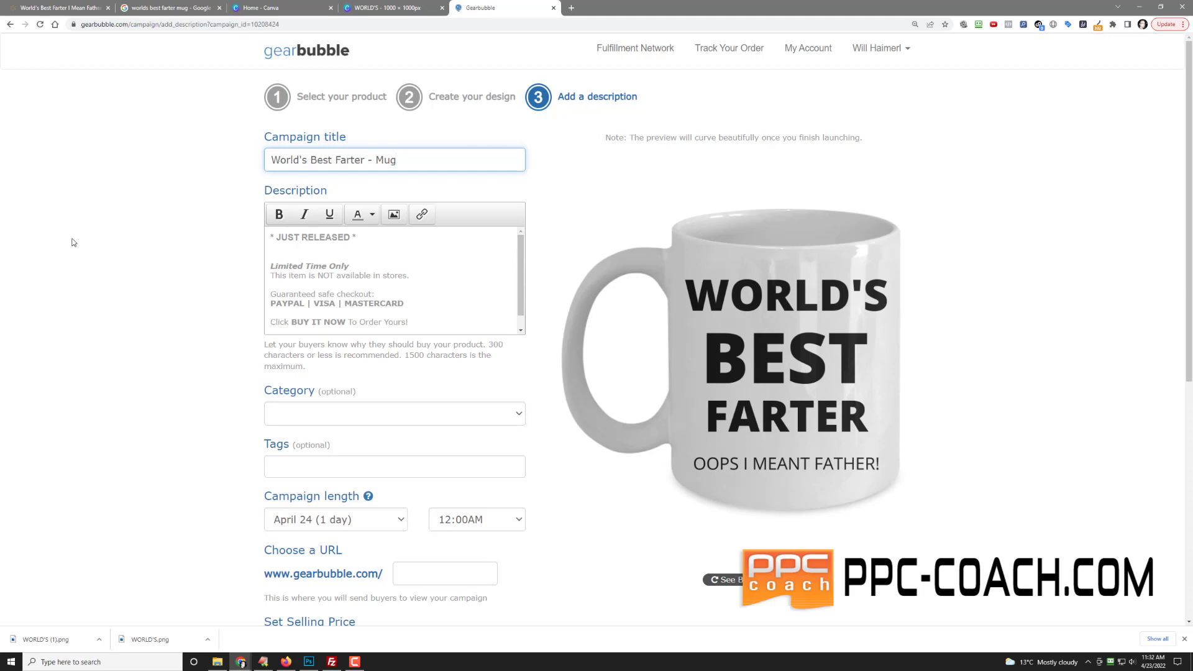
pyautogui.click(269, 245)
pyautogui.press('Return')
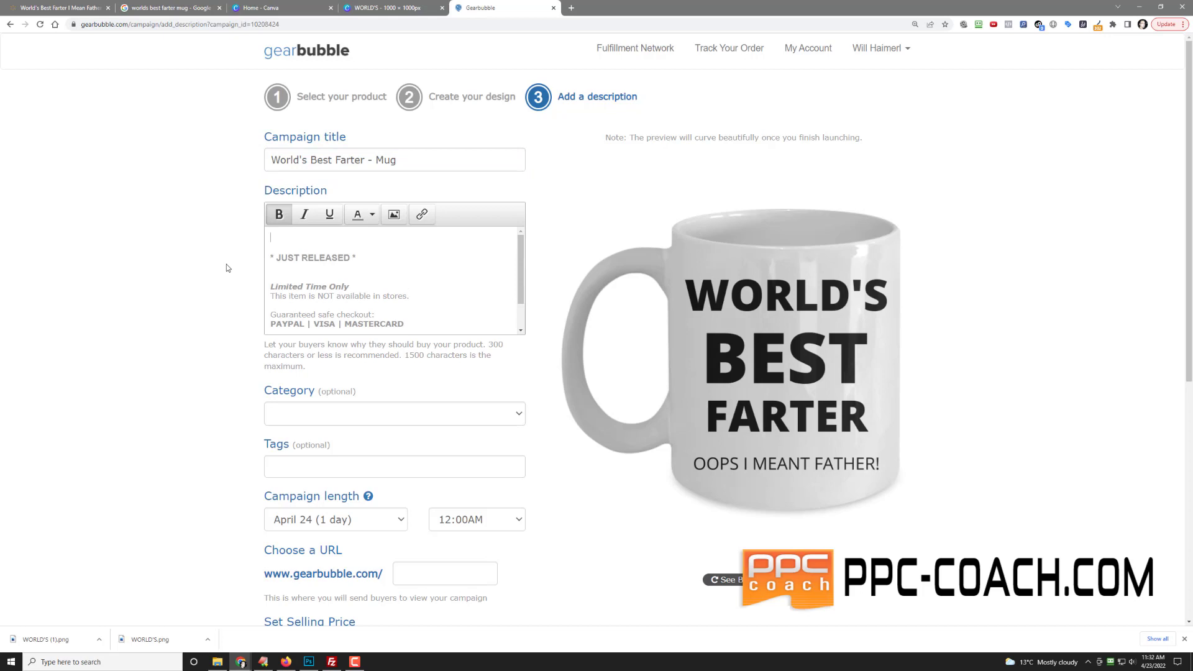
pyautogui.write('Would Your Dad Love This?')
pyautogui.press('Return')
# - Add a paragraph below the description's opening line that begins "Yes he would, get him one now. He'll add it"
pyautogui.write('Yes he')
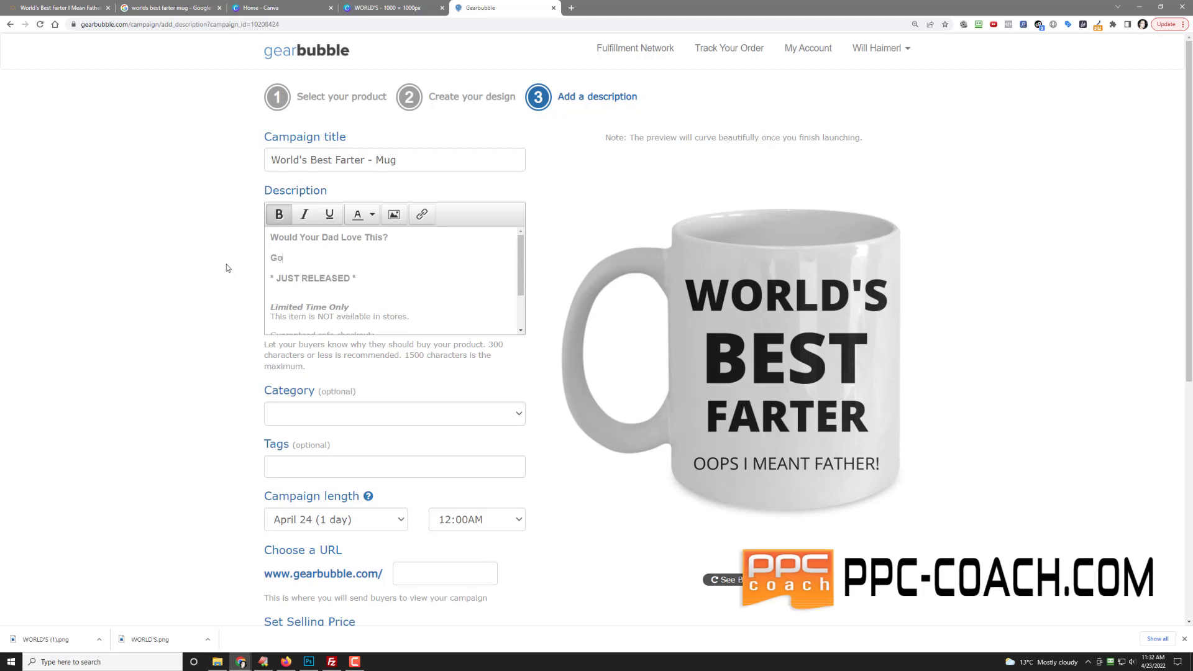
pyautogui.write(' would, get hiim one')
pyautogui.press('BackSpace')
pyautogui.press('BackSpace')
pyautogui.press('BackSpace')
pyautogui.press('BackSpace')
pyautogui.press('BackSpace')
pyautogui.press('BackSpace')
pyautogui.write("m one now.  He'll add it t")
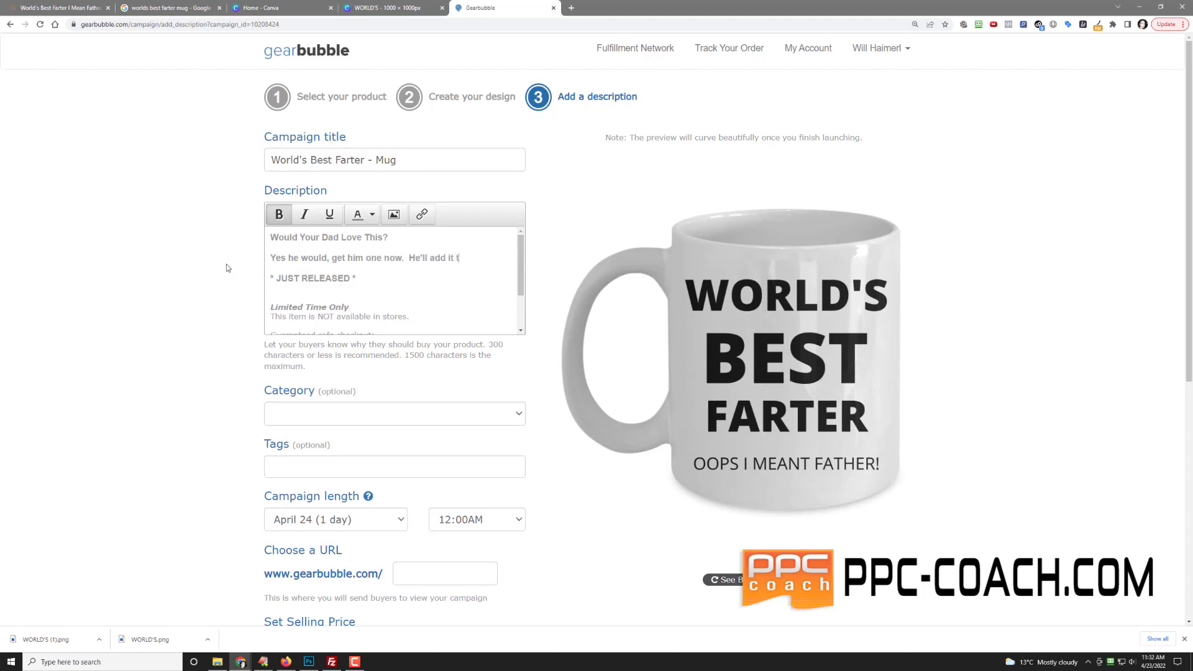
# - Finish the paragraph with "to his collection and drink his morning coffee out of it daily while thinking of what a great kid you are."
pyautogui.write('o his collection and drink his morning coffee out')
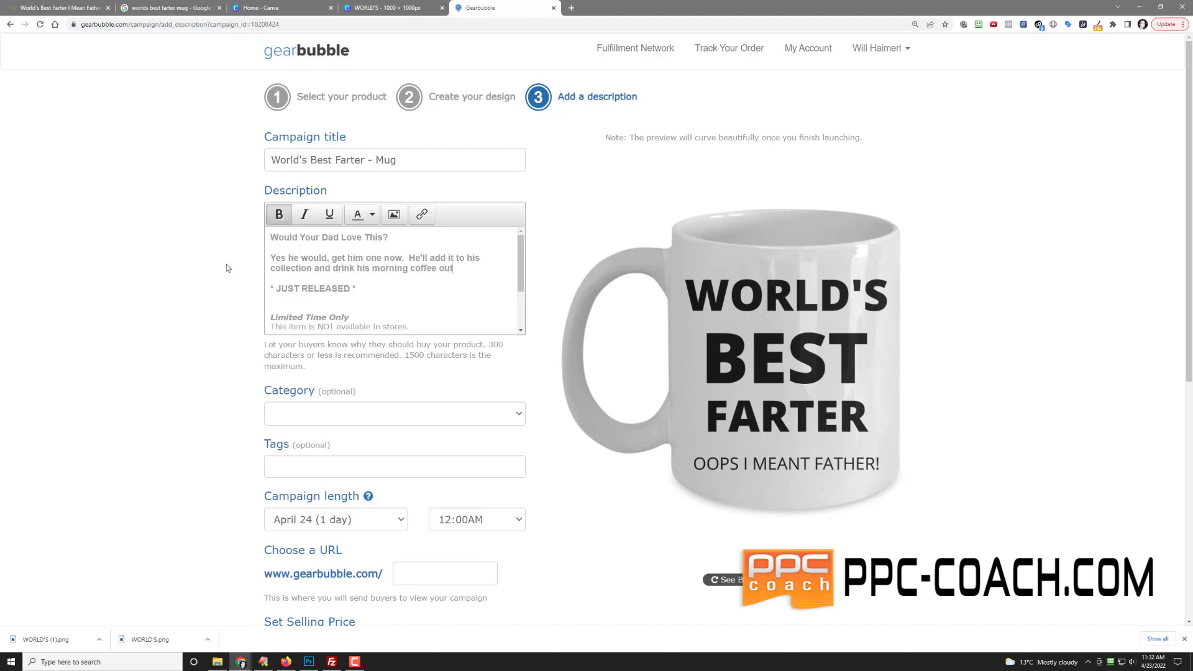
pyautogui.write(' of it daily whi')
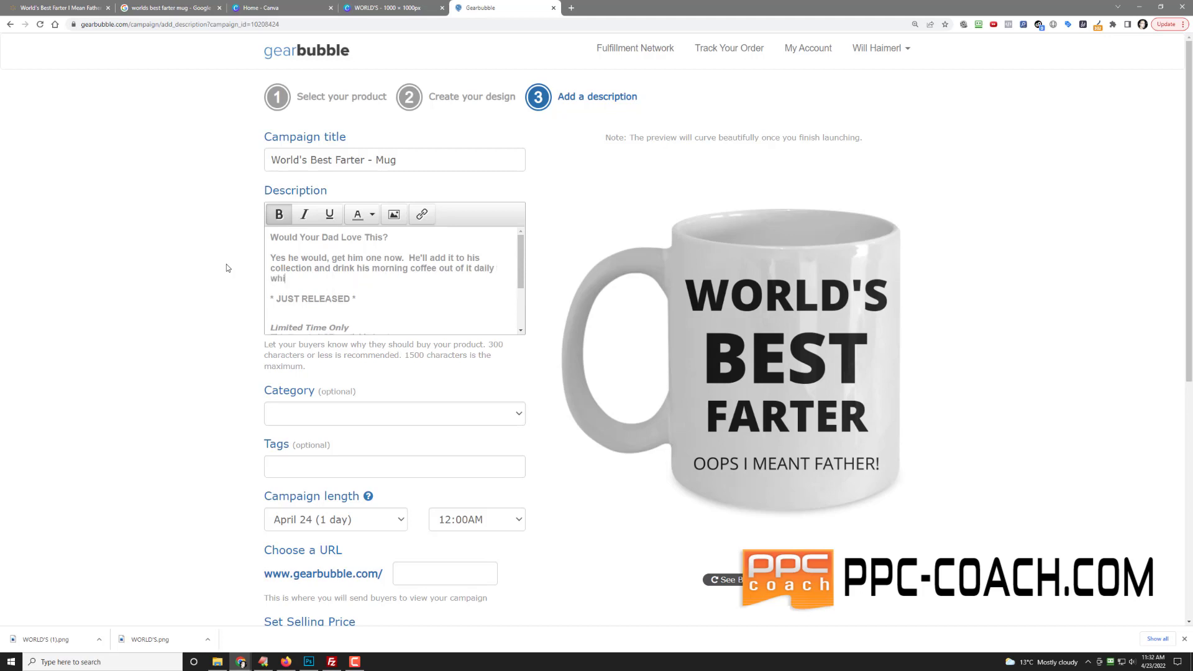
pyautogui.write('le thinking of what a great kid you are.')
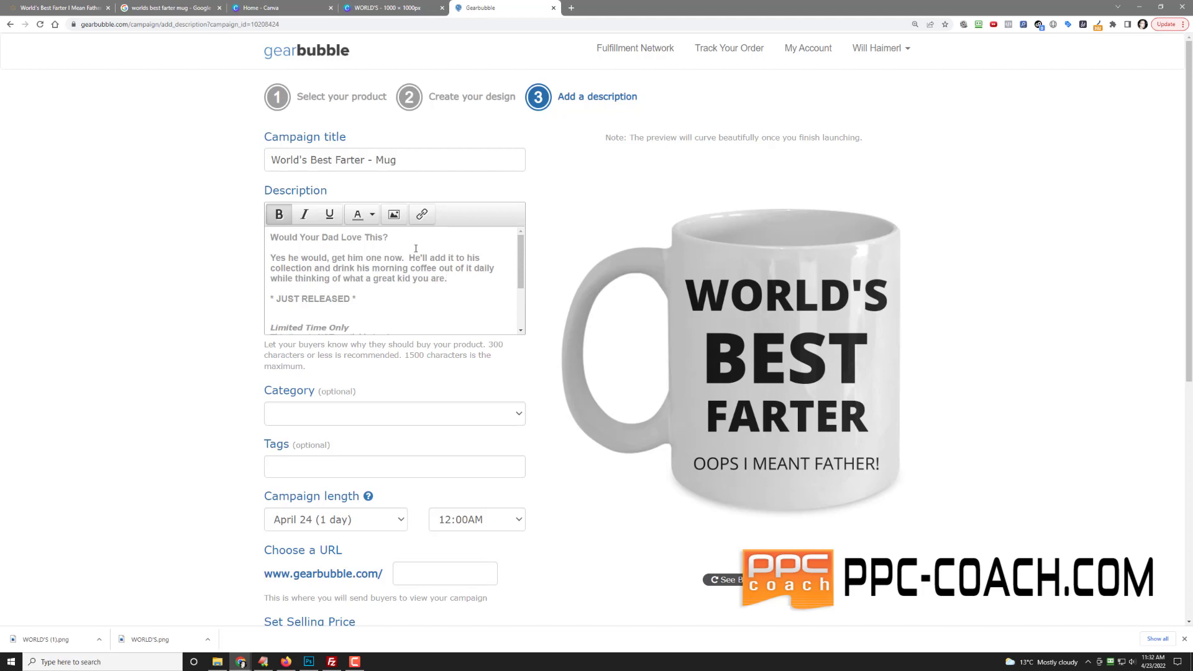
# - Remove the bold formatting from the "Yes he would" paragraph in the description
pyautogui.moveTo(448, 275); pyautogui.dragTo(266, 258)
pyautogui.click(280, 216)
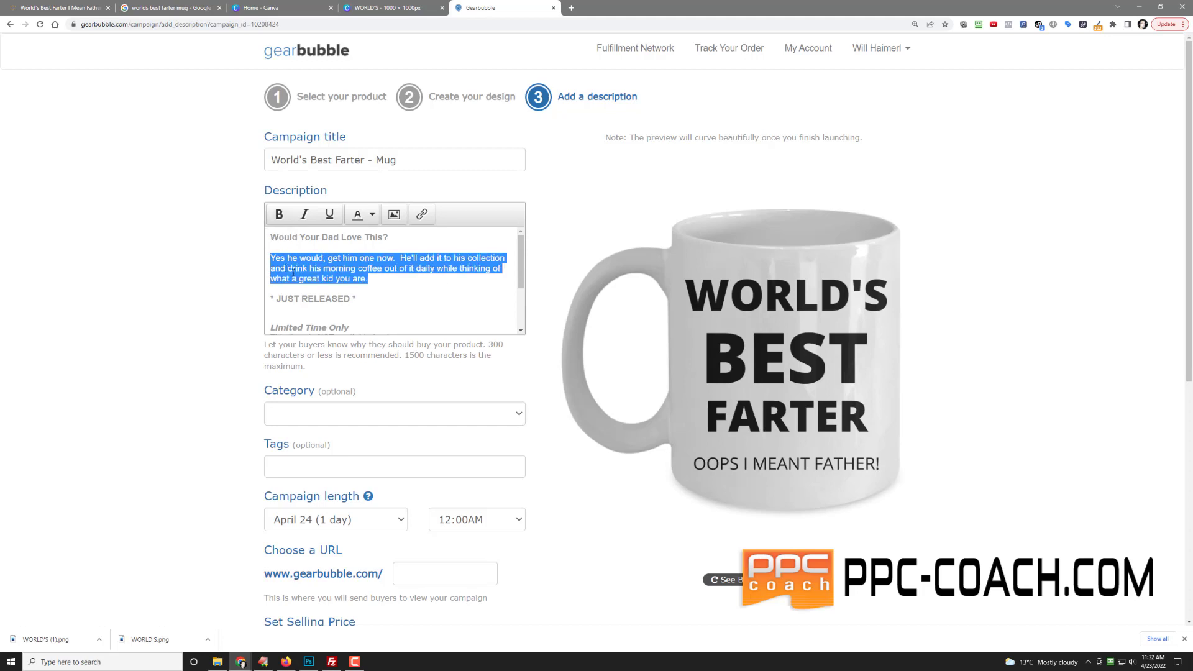
pyautogui.click(410, 289)
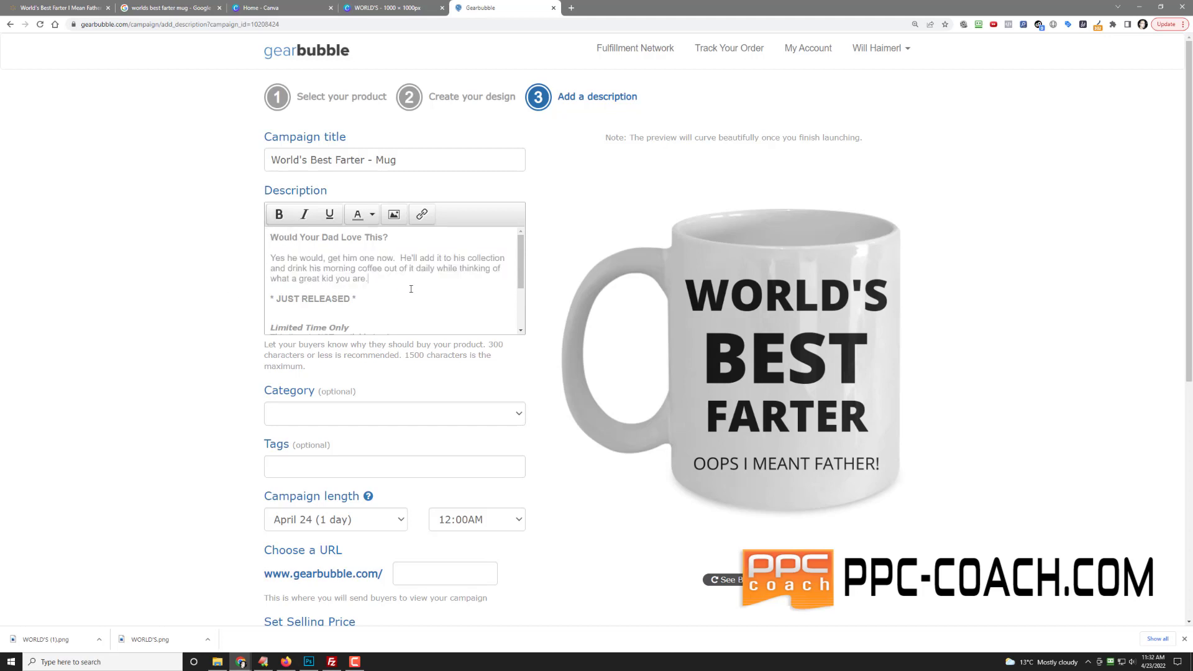
# - Set the campaign category to Family and add the tags "Father's Day Mug" and "Dad Mug"
pyautogui.click(416, 415)
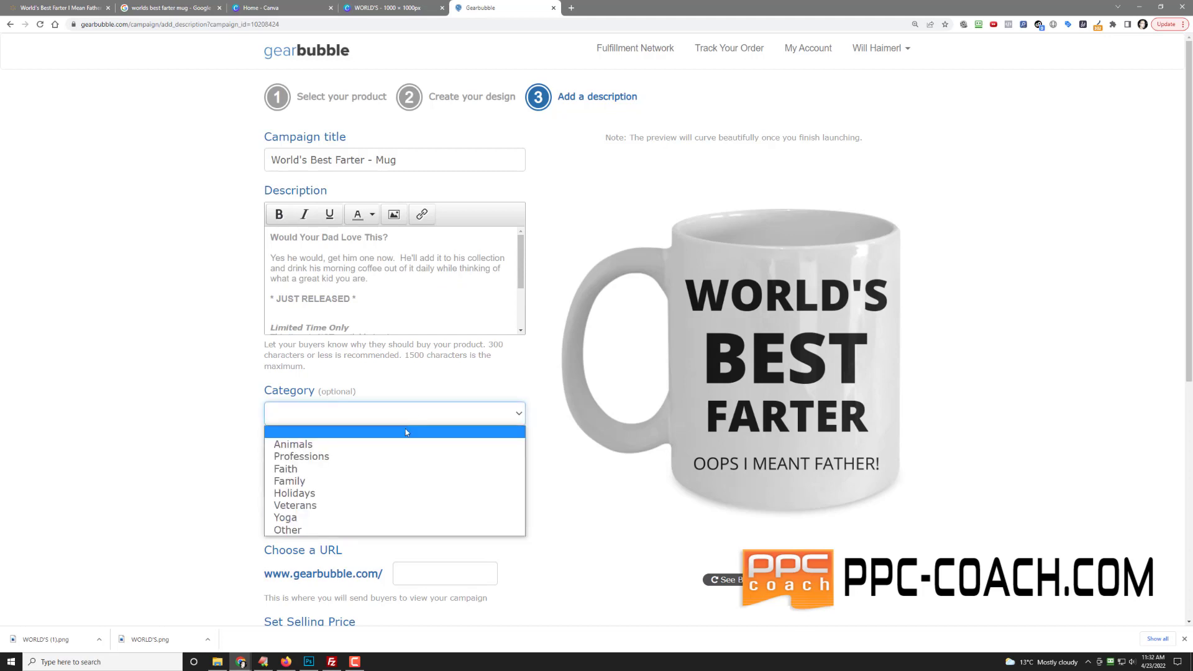
pyautogui.click(375, 487)
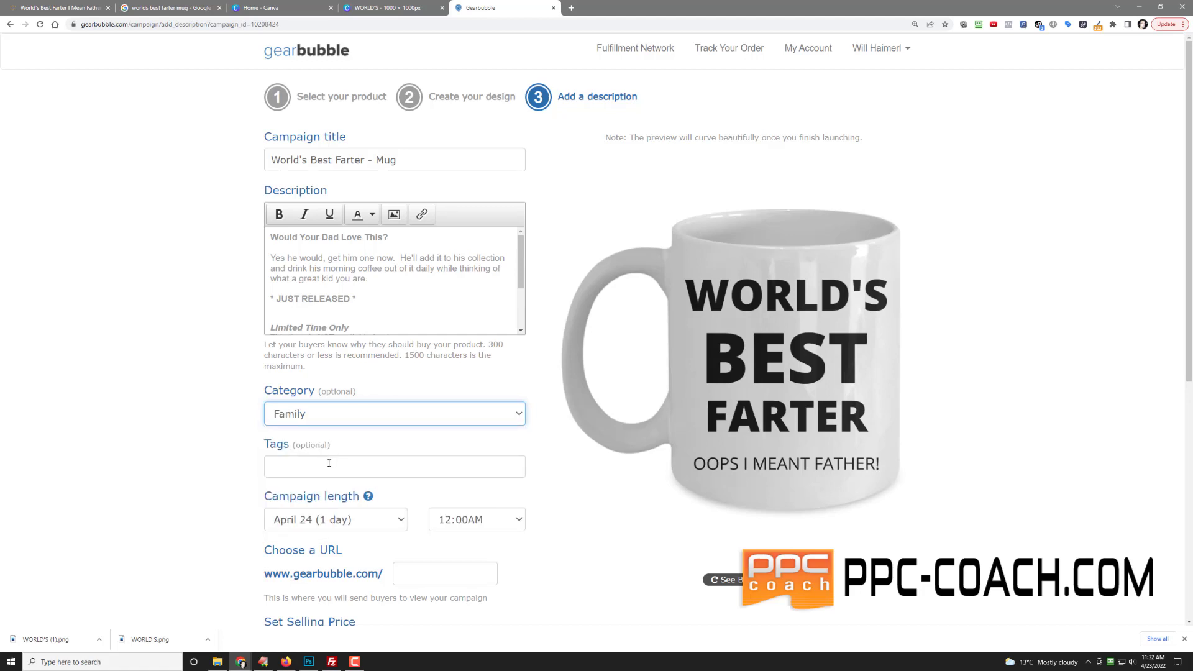
pyautogui.click(118, 445)
pyautogui.write('Fathe')
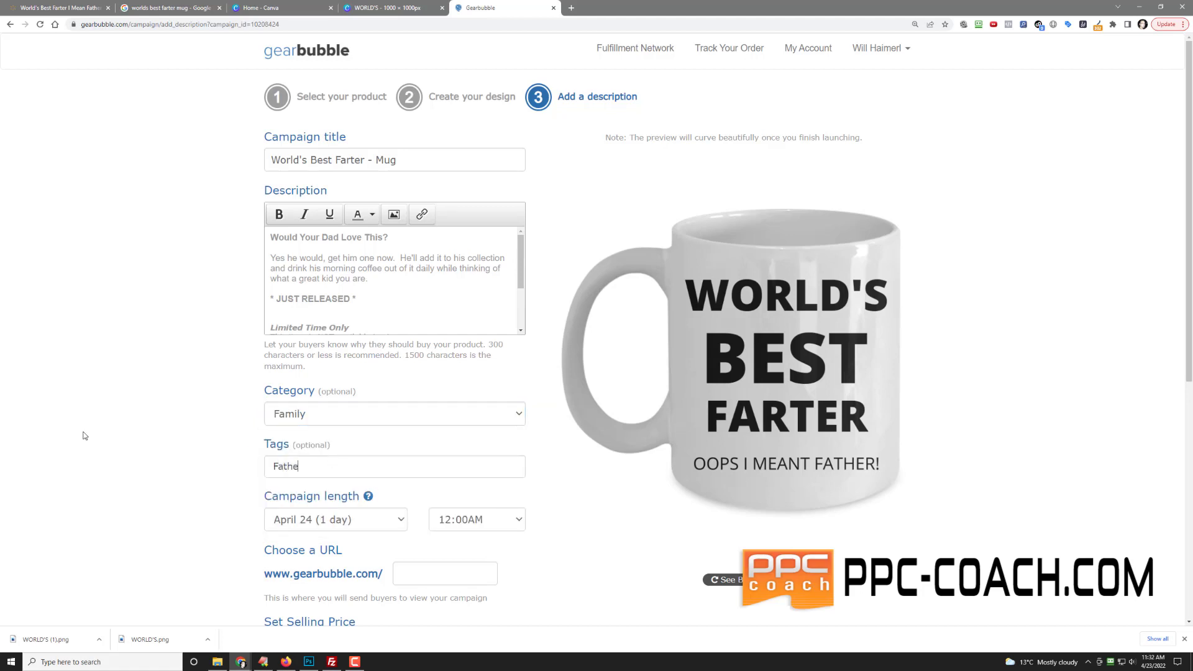
pyautogui.write("r's Day Mug")
pyautogui.press('Return')
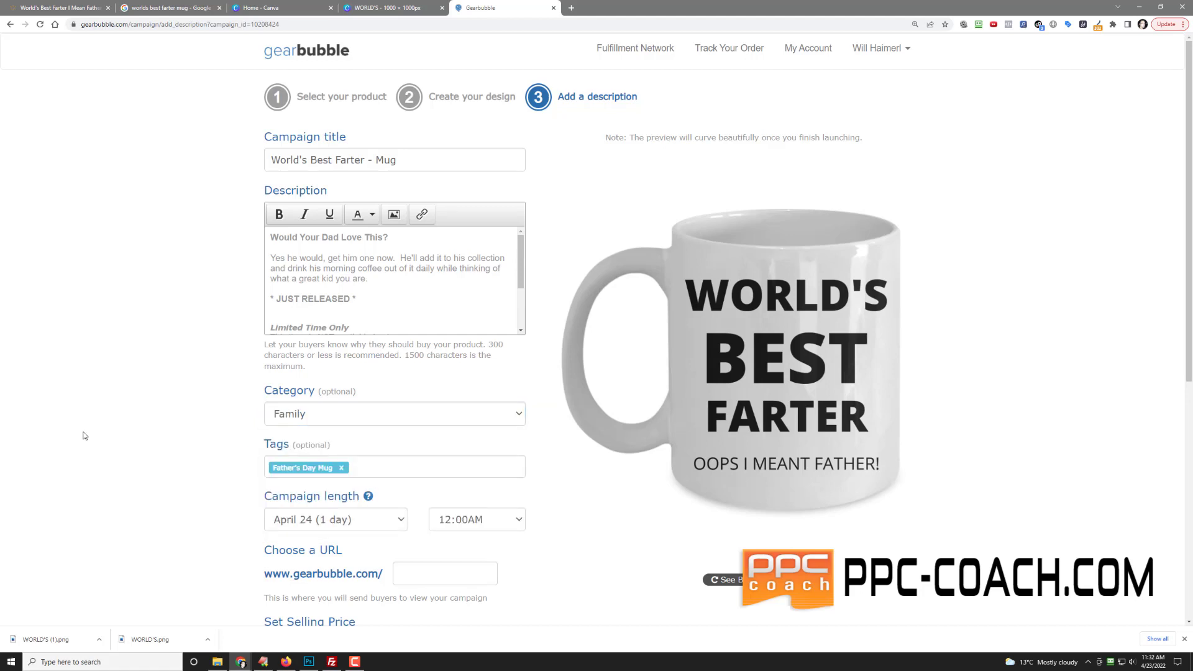
pyautogui.write('Dad Mug')
pyautogui.press('Return')
# - Set the campaign URL ending to worlds-best-farter-oops
pyautogui.scroll(-3, 400, 345)
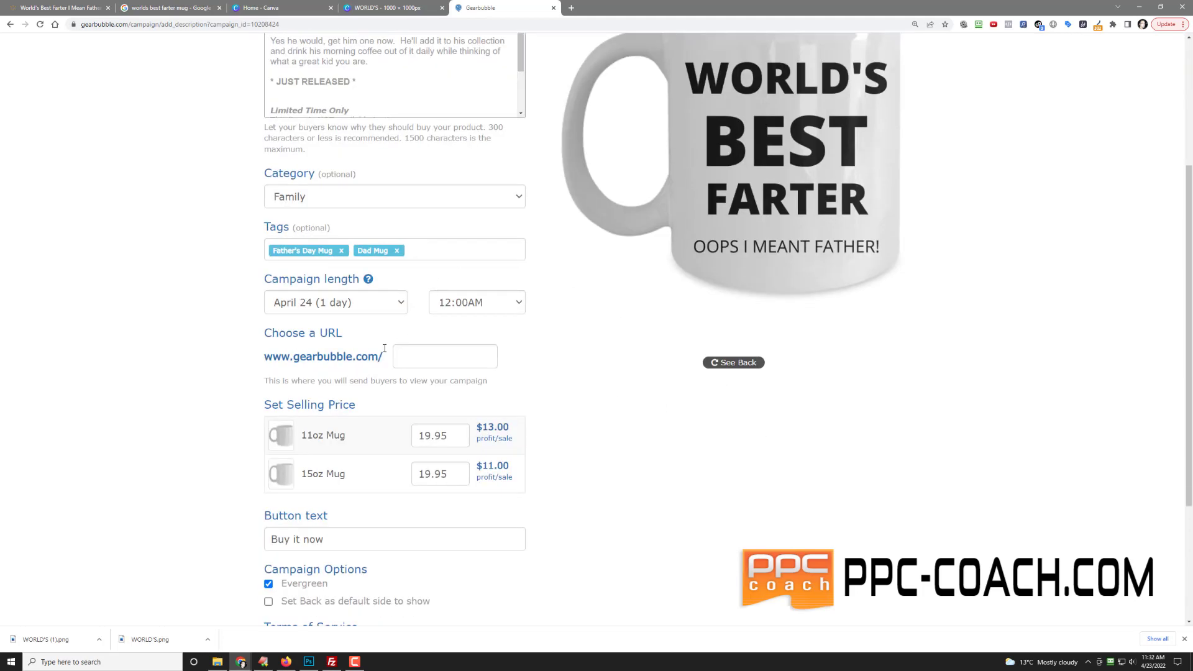
pyautogui.click(403, 347)
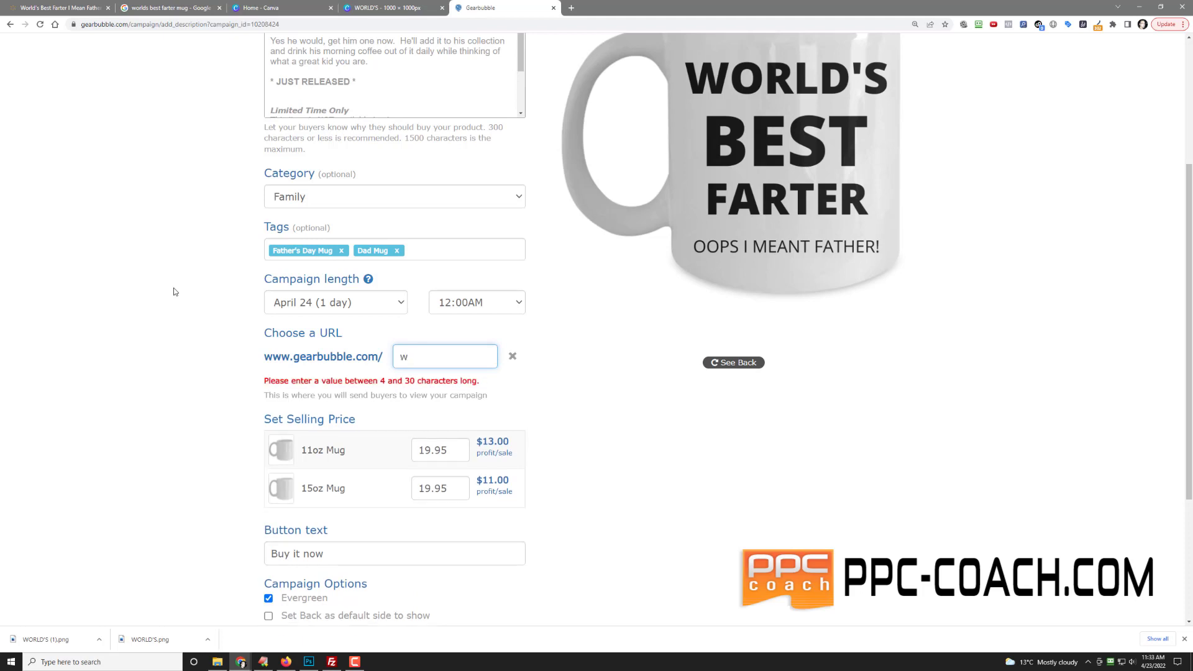
pyautogui.write('ds-')
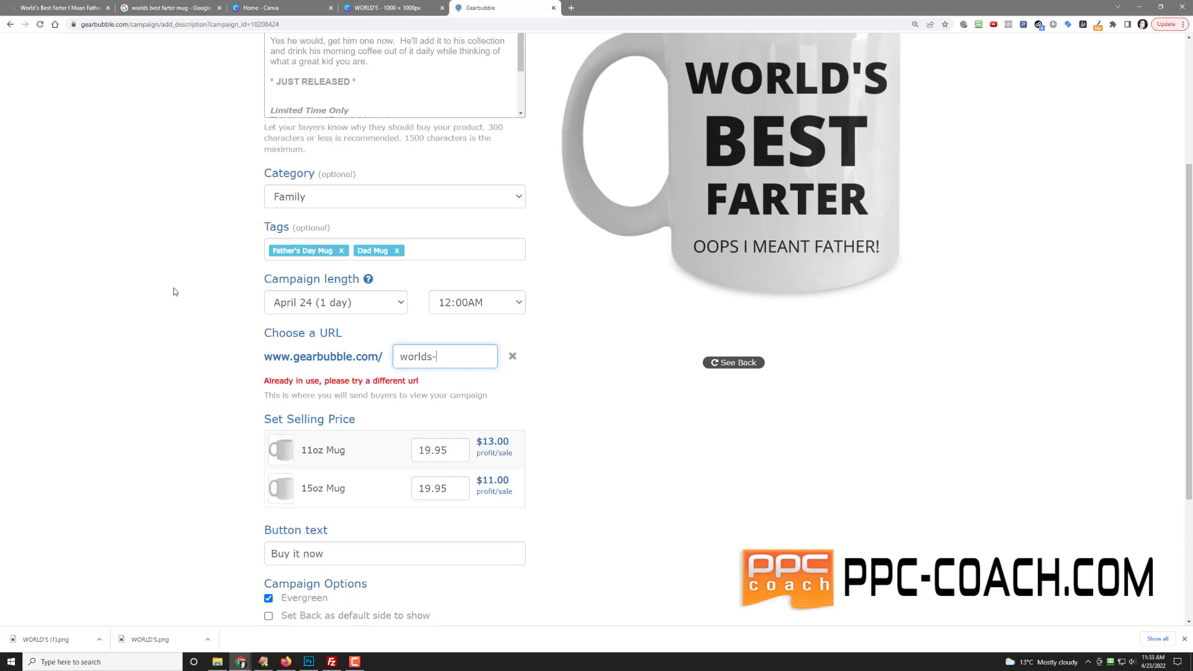
pyautogui.write('best-farter-oops')
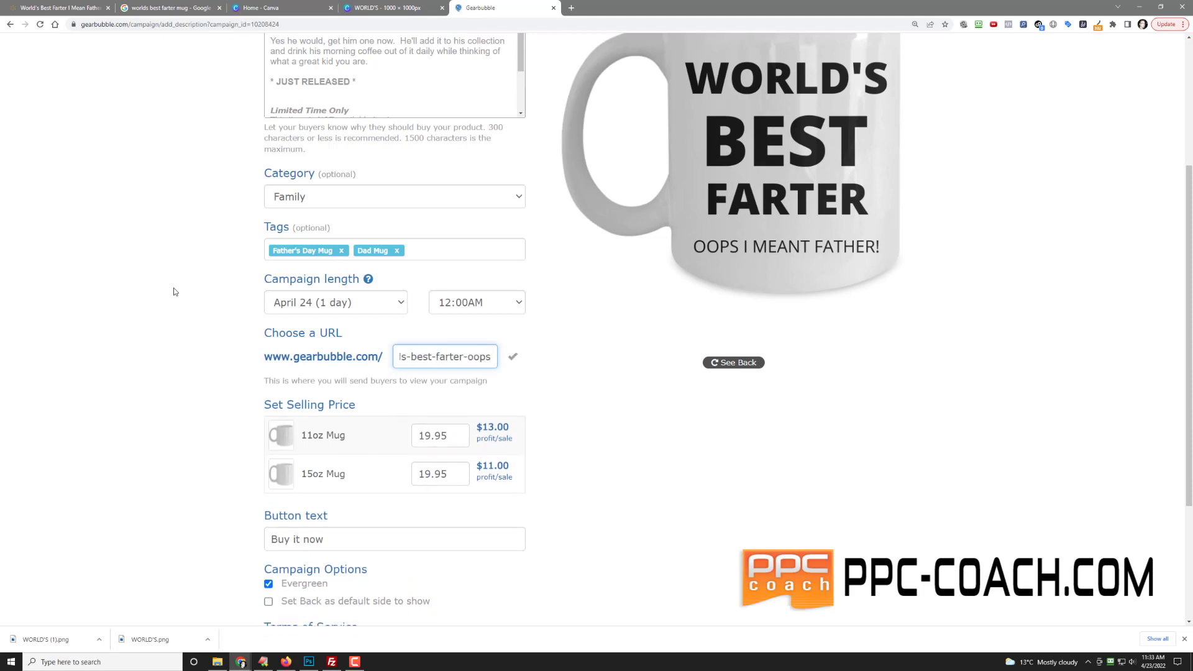
pyautogui.click(173, 292)
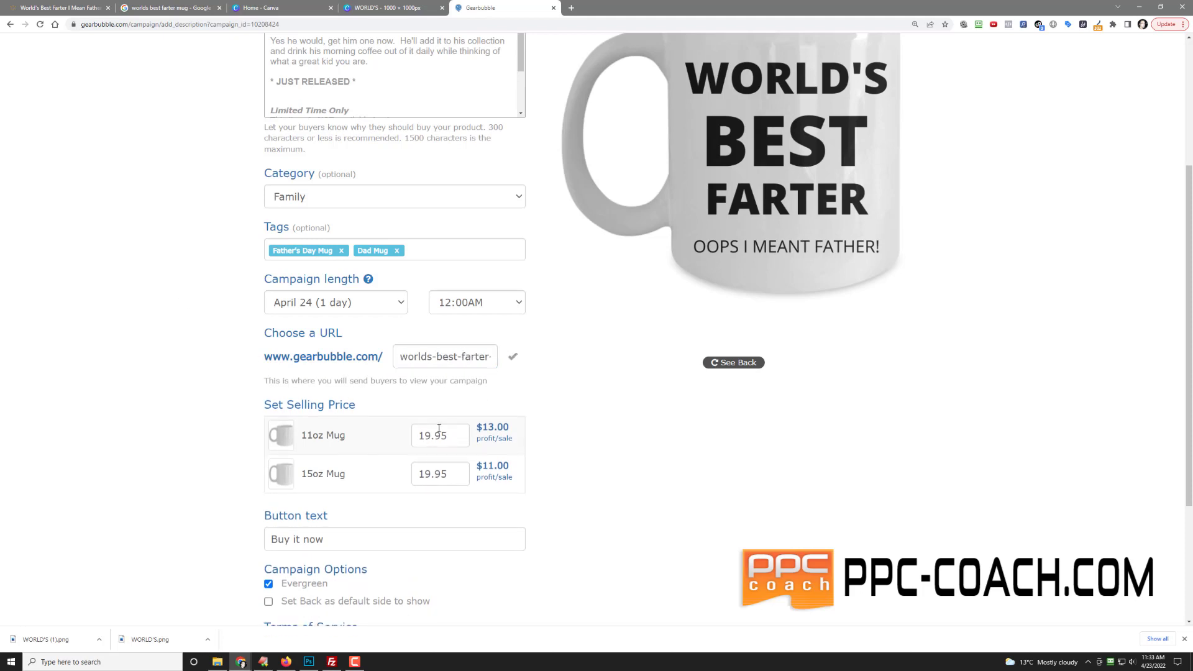
# - Set the selling price of the 15oz Mug to 21.95
pyautogui.moveTo(430, 474); pyautogui.dragTo(382, 474)
pyautogui.write('21')
pyautogui.click(80, 416)
# - Agree to the terms of service and launch the campaign
pyautogui.scroll(-3, 229, 453)
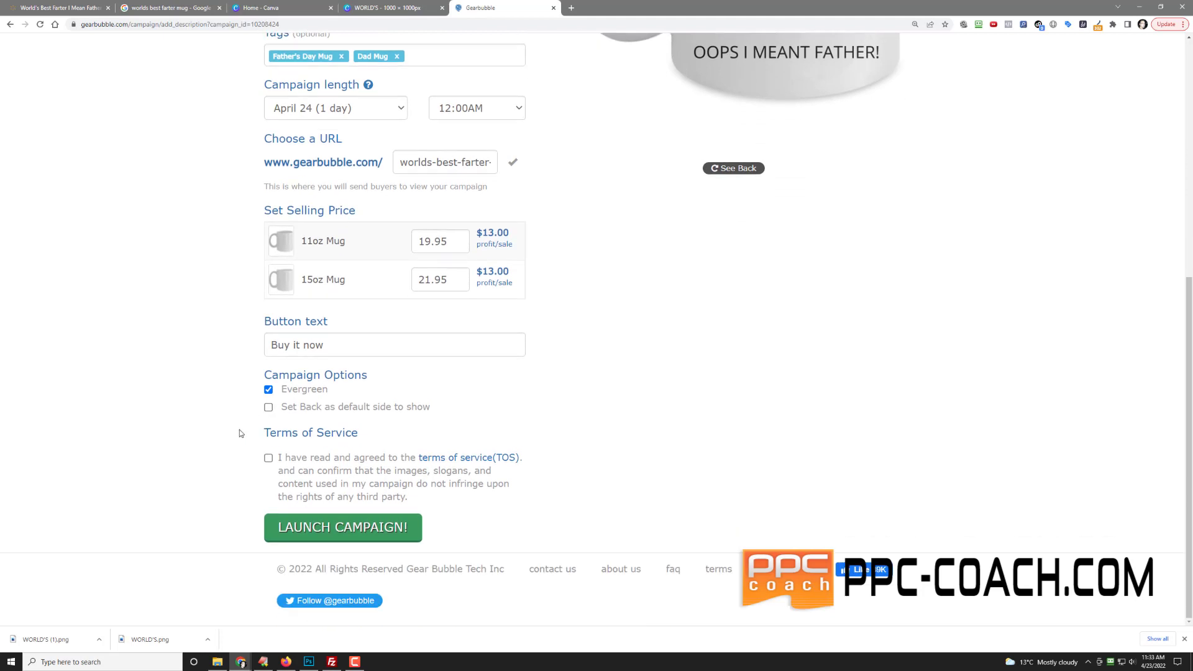
pyautogui.scroll(3, 545, 328)
pyautogui.scroll(-3, 546, 328)
pyautogui.click(267, 458)
pyautogui.click(305, 528)
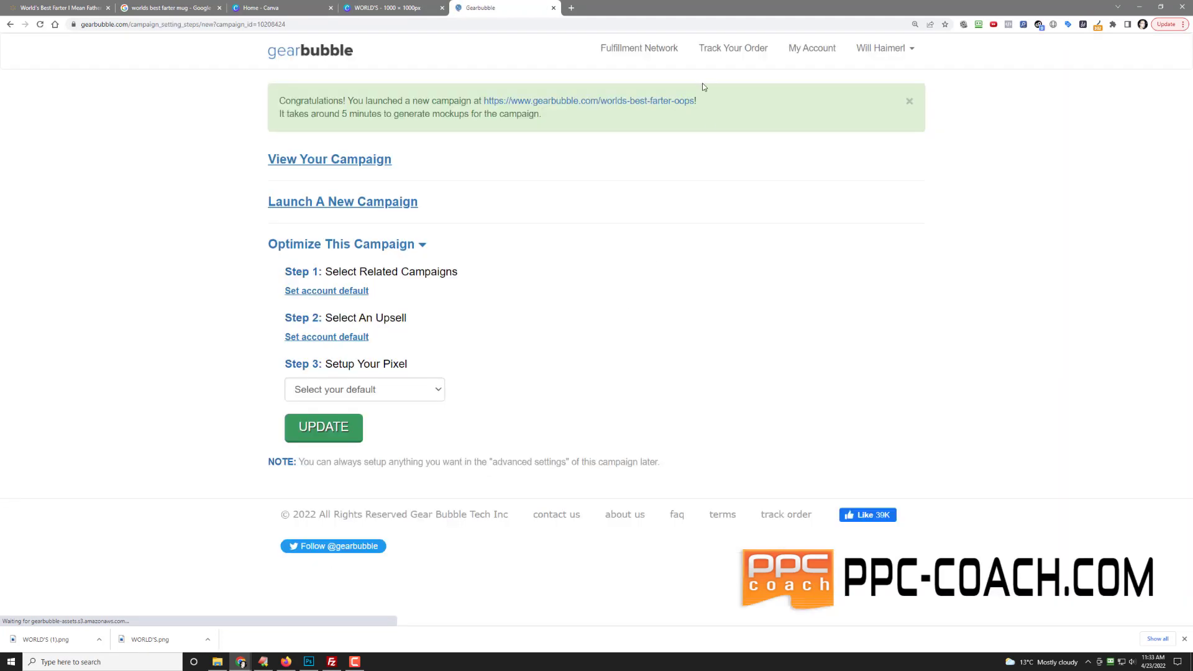
# - Open the launched campaign's page and save the mug picture to the downloads folder as "worlds best farter" in PNG format
pyautogui.click(667, 100)
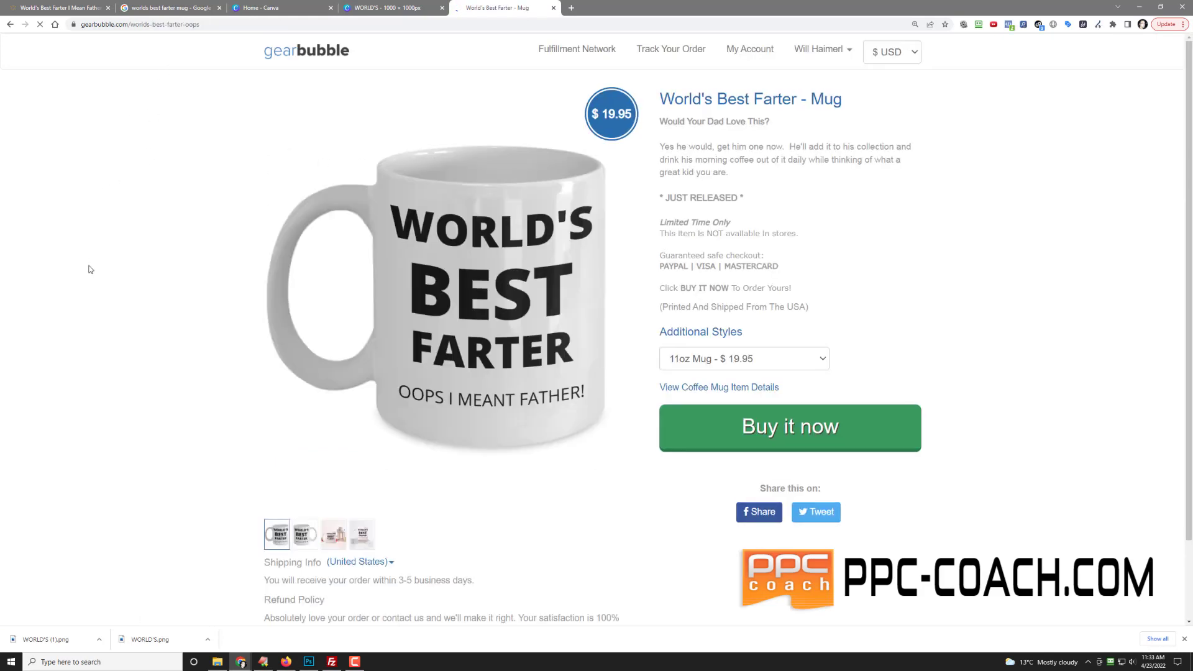
pyautogui.rightClick(487, 310)
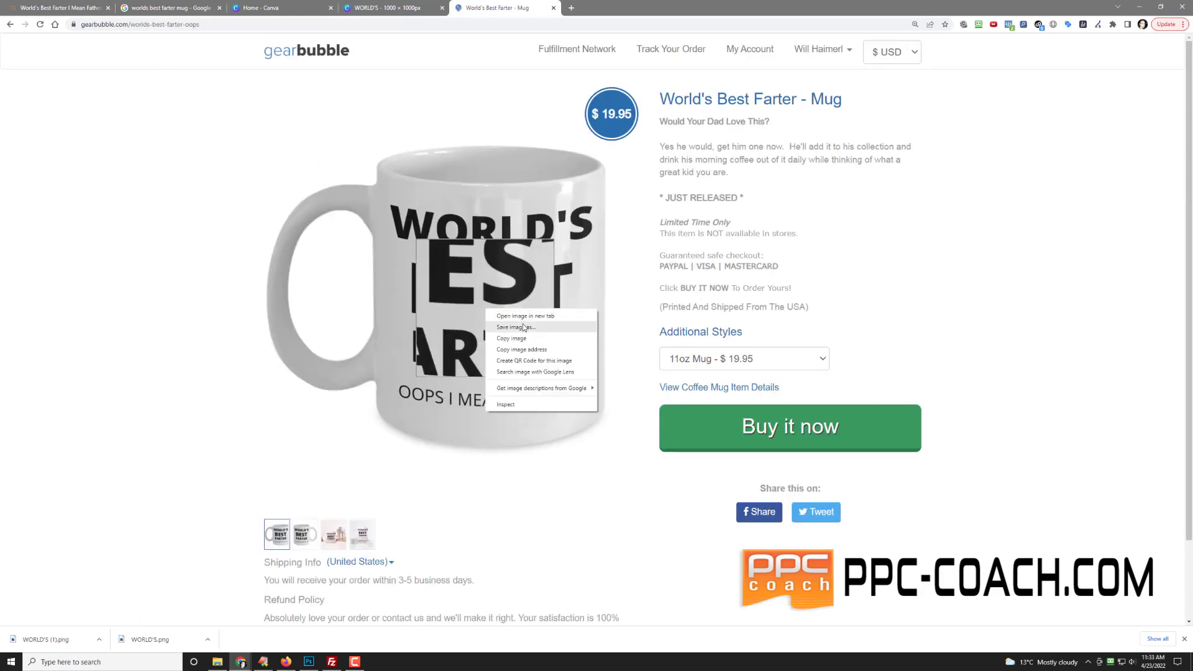
pyautogui.click(522, 325)
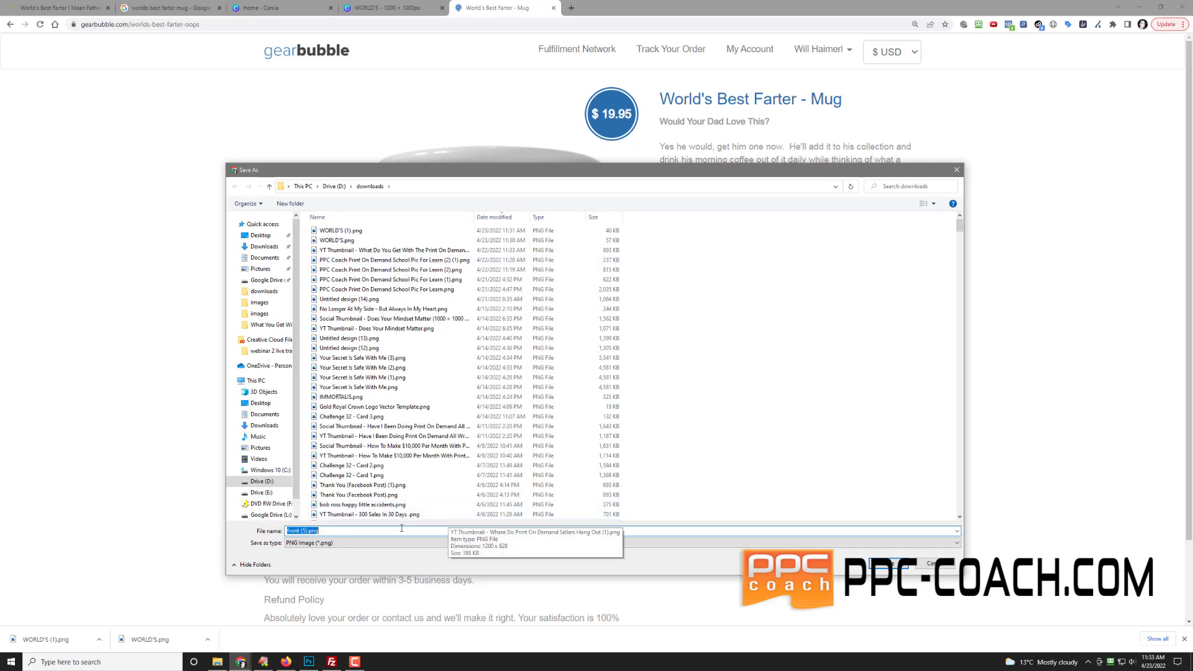
pyautogui.write('worlds best farter')
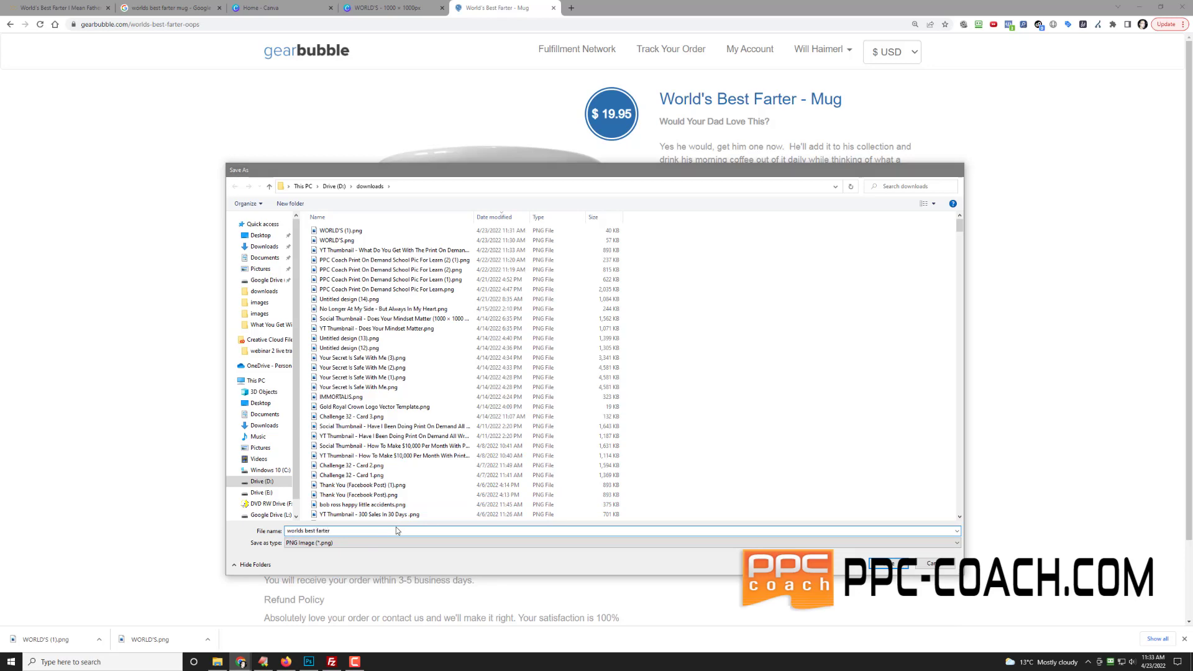
pyautogui.press('Return')
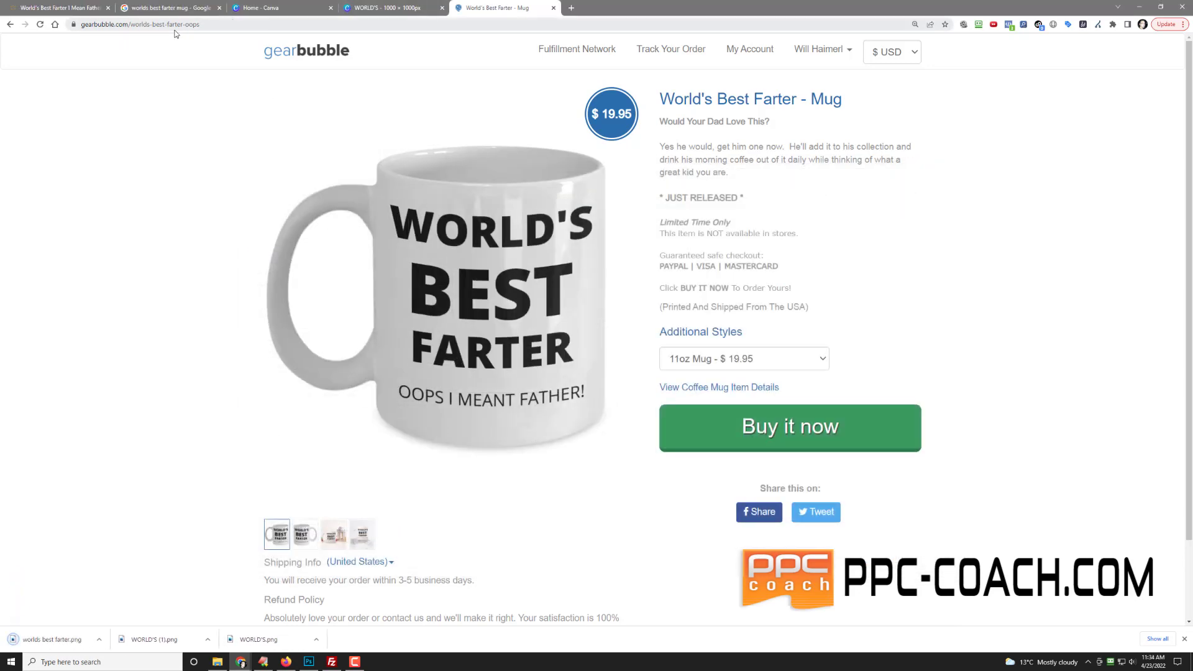
# - Copy the campaign page's web address and open facebook.com in a new browser tab
pyautogui.click(176, 25)
pyautogui.rightClick(177, 25)
pyautogui.click(212, 79)
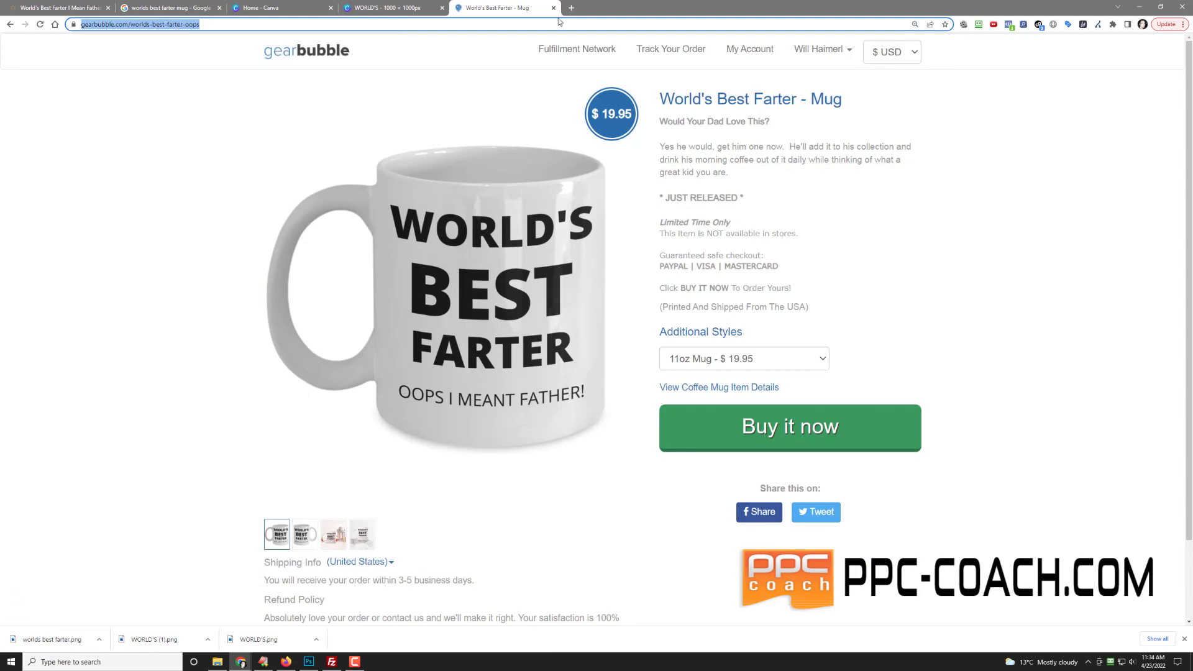
pyautogui.click(571, 7)
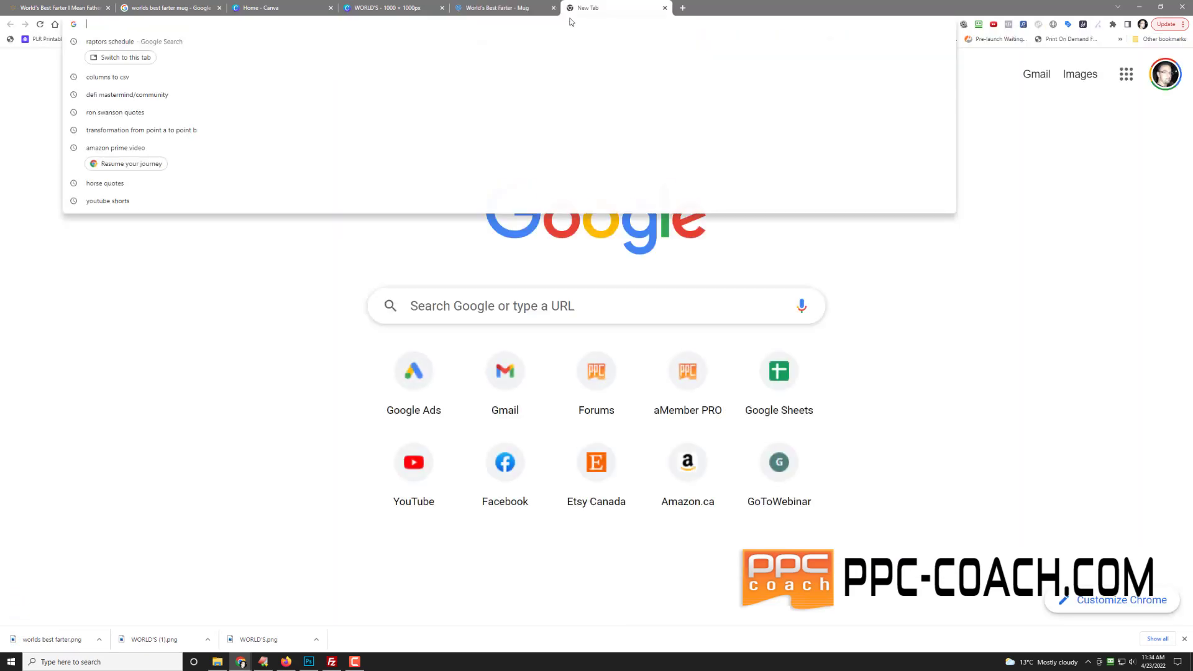
pyautogui.write('facebook.com')
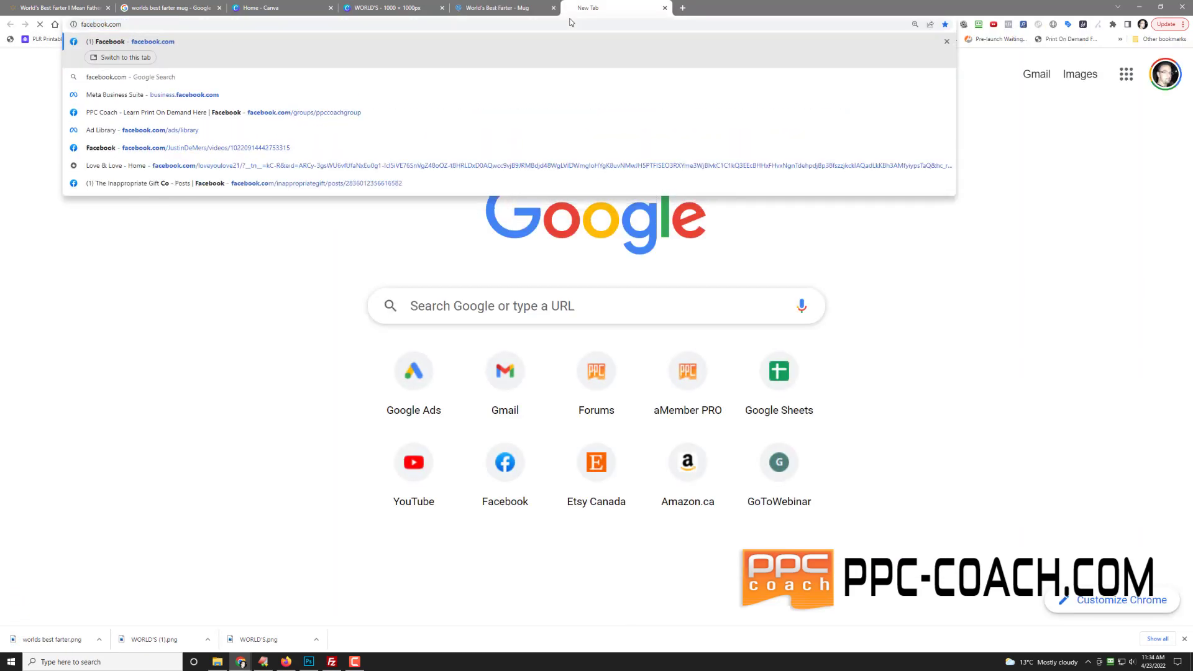
pyautogui.press('Return')
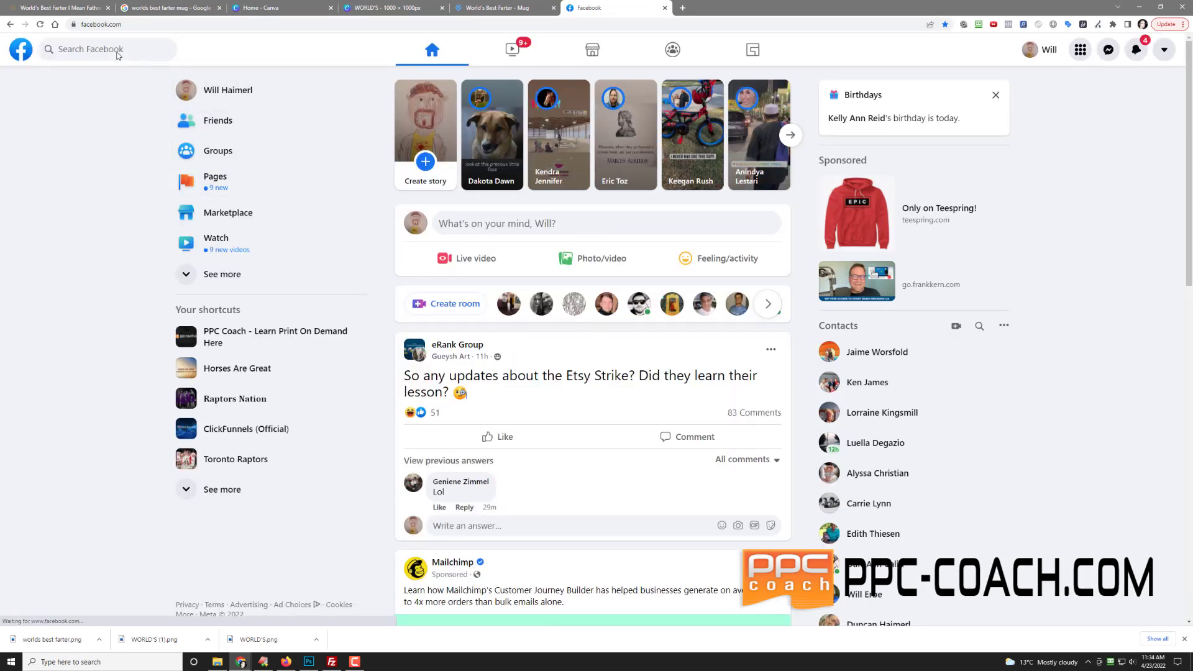
# - Search Facebook for "coffee", open the COFFEE COFFEE COFFEE!!! group, and look over its discussion feed
pyautogui.click(117, 54)
pyautogui.write('c')
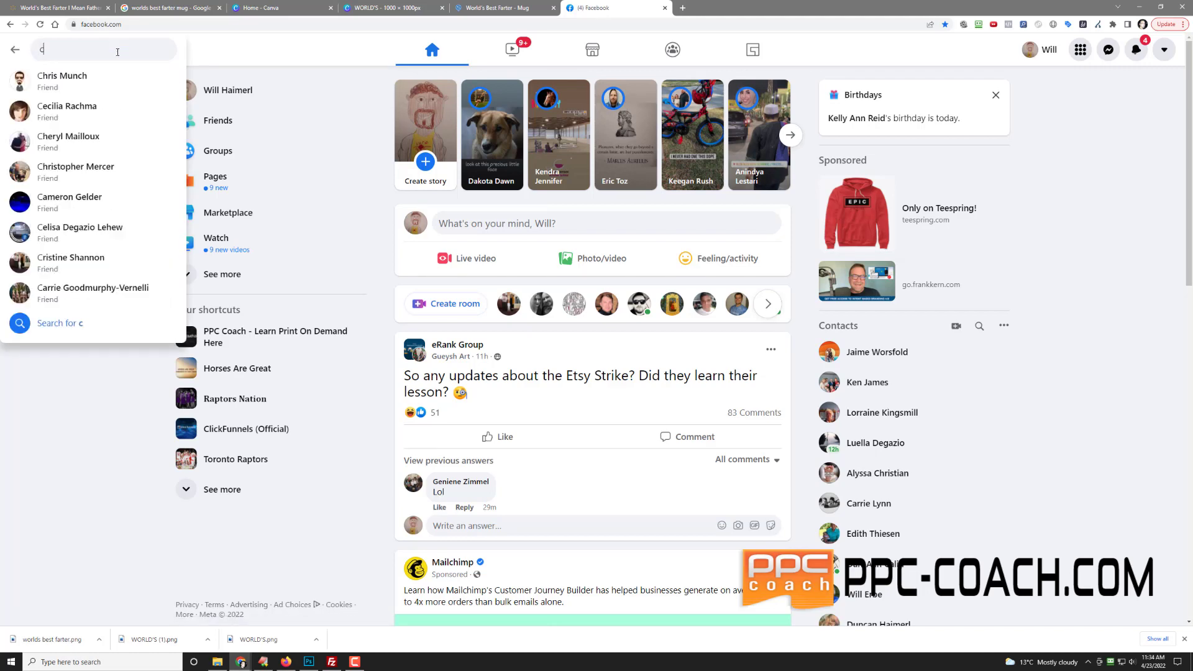
pyautogui.write('offee')
pyautogui.press('Down')
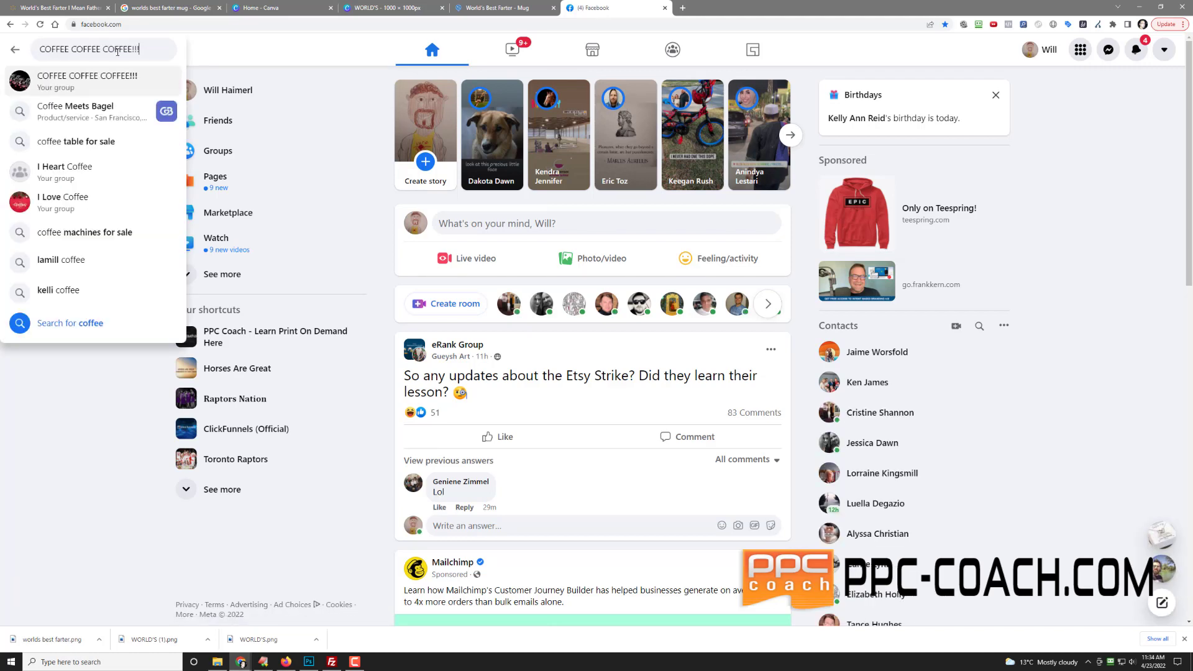
pyautogui.press('Return')
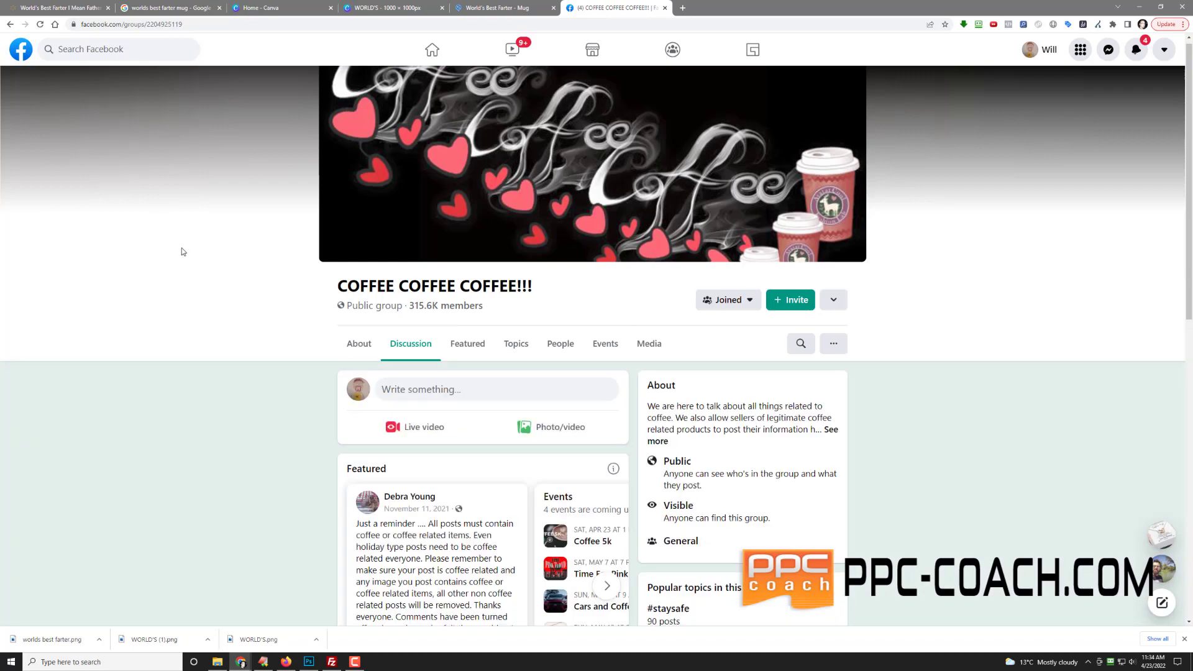
pyautogui.scroll(-10, 184, 248)
pyautogui.scroll(2, 185, 252)
pyautogui.scroll(-2, 186, 253)
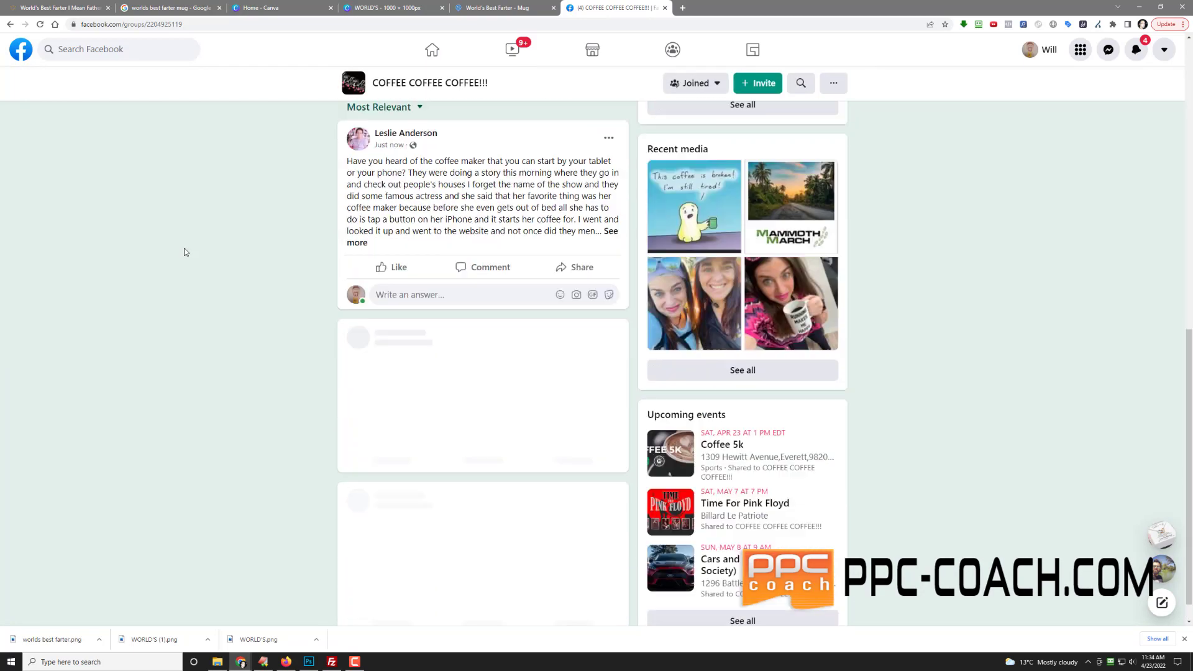
pyautogui.scroll(10, 185, 253)
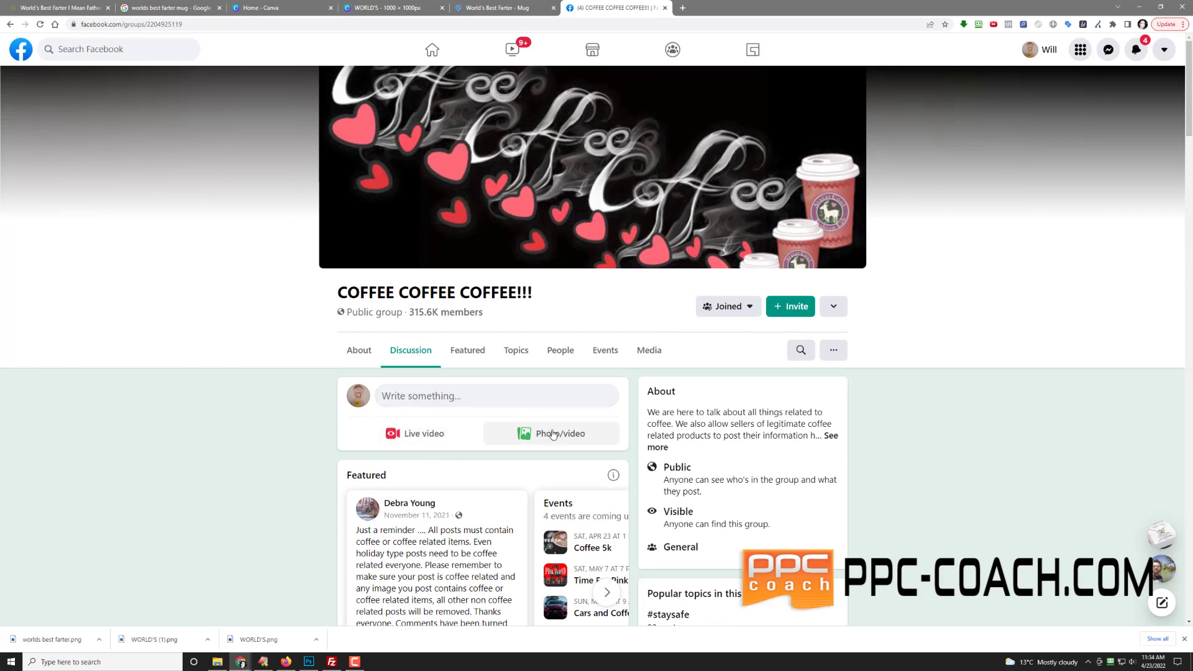
# - Start a group photo post with worlds best farter.png, the text "I want this mug for Father's day! I found it here:" and the copied campaign link
pyautogui.click(553, 435)
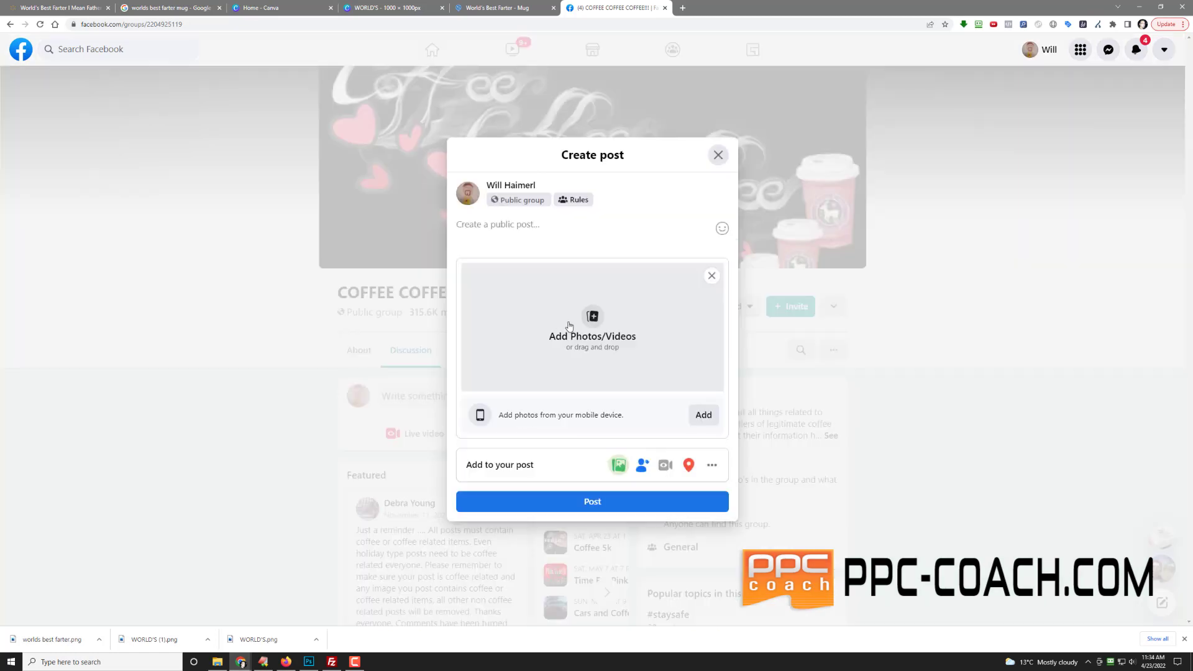
pyautogui.click(563, 323)
pyautogui.click(346, 230)
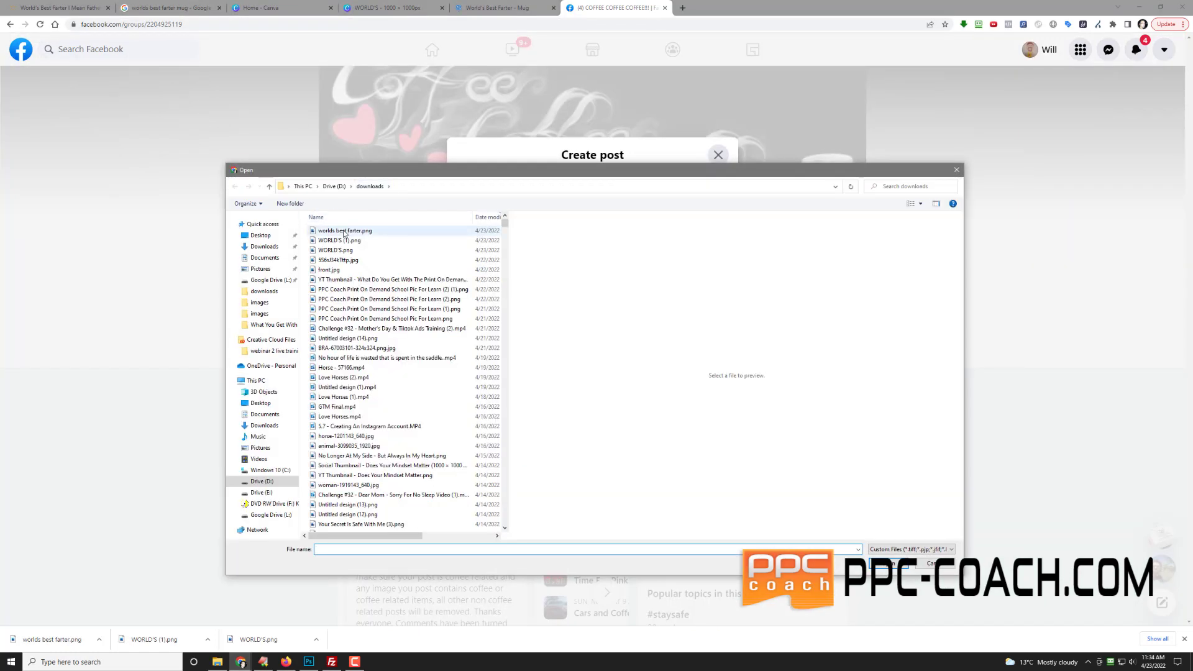
pyautogui.click(890, 563)
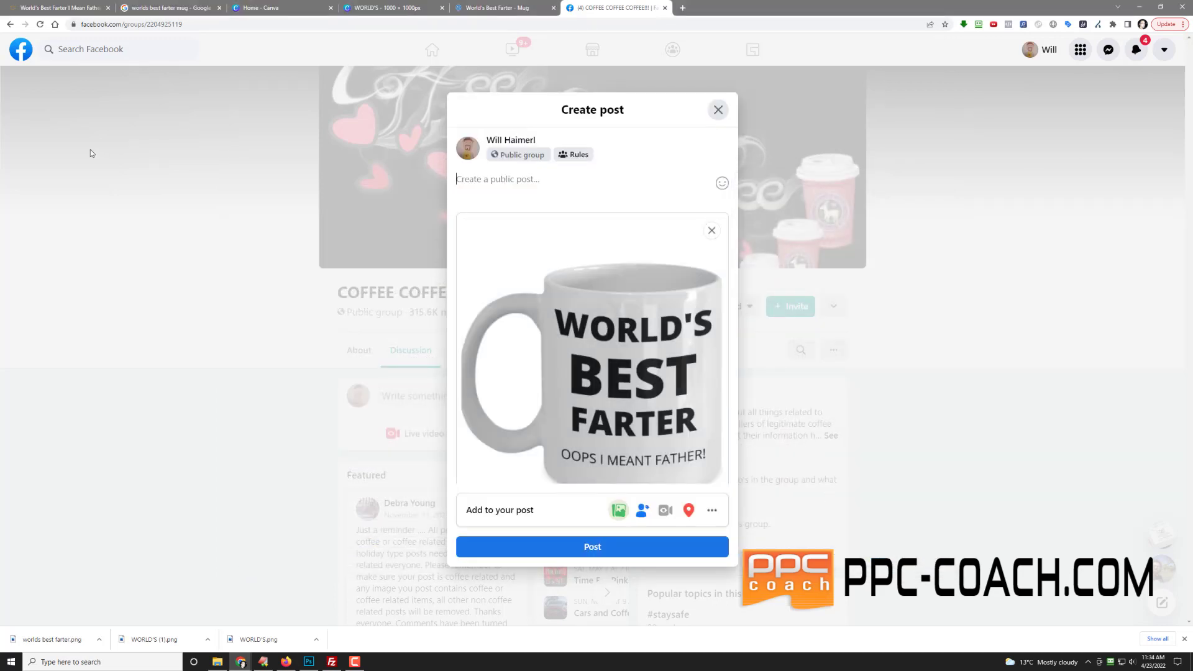
pyautogui.write("I want this mug for Father's day!  I found it here:")
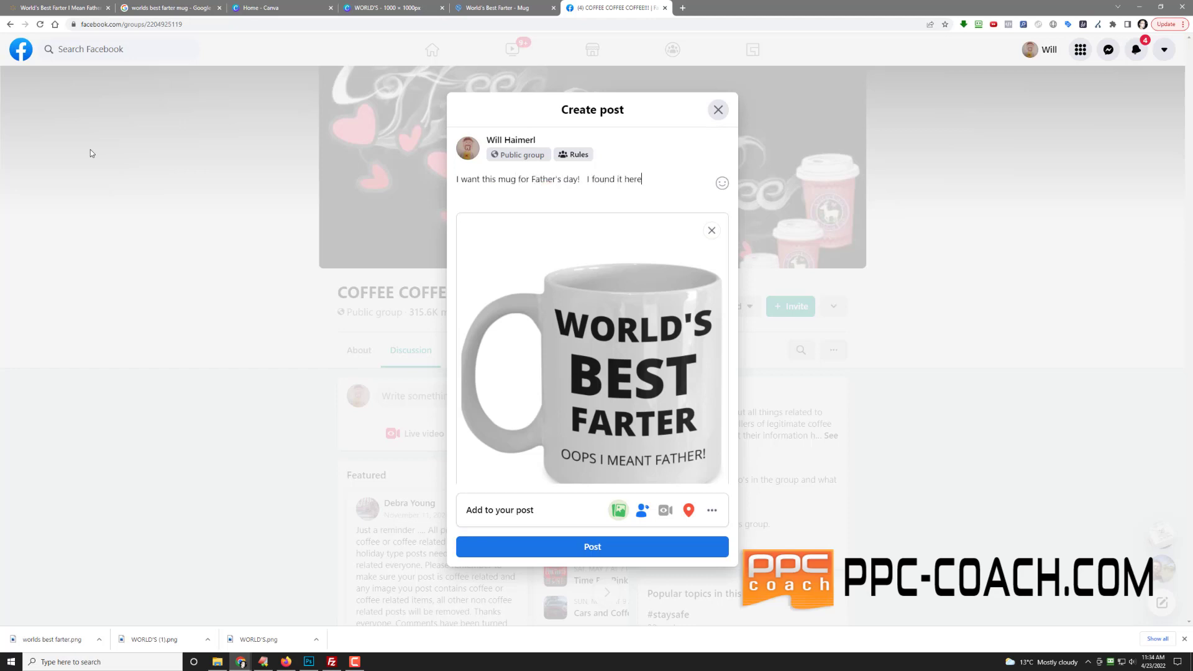
pyautogui.hotkey('ctrl', 'v')
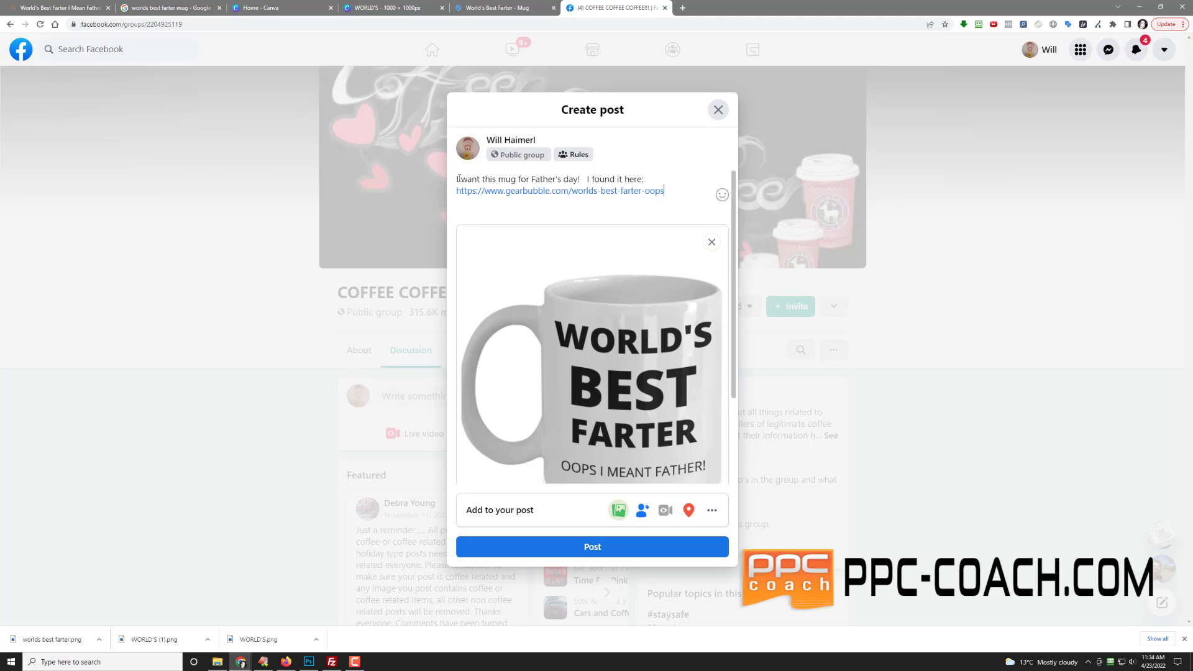
# - Add three rolling-laughing emojis and a space before the post's text, and publish the post to the group
pyautogui.click(721, 195)
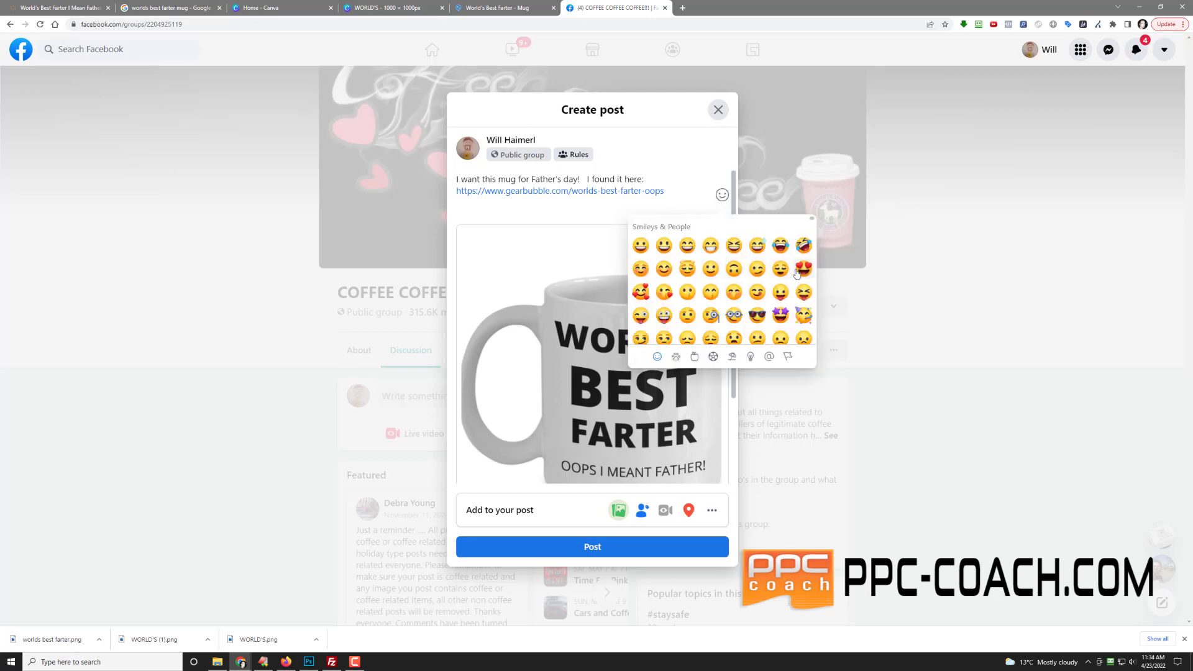
pyautogui.click(804, 245)
pyautogui.click(804, 246)
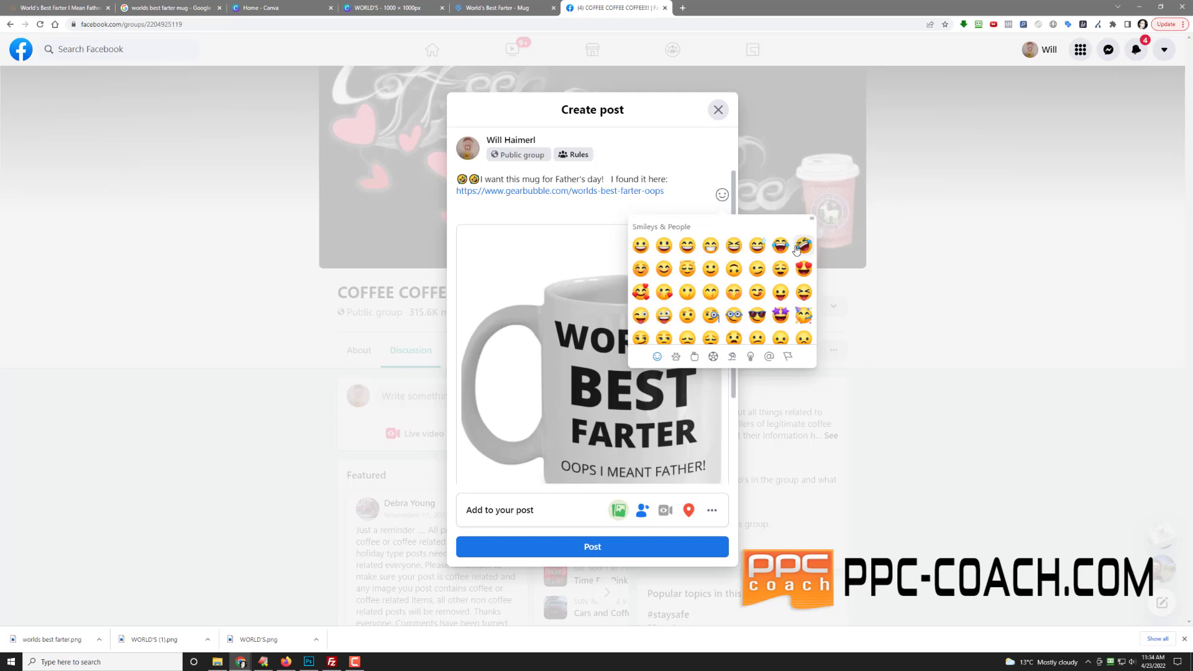
pyautogui.click(803, 246)
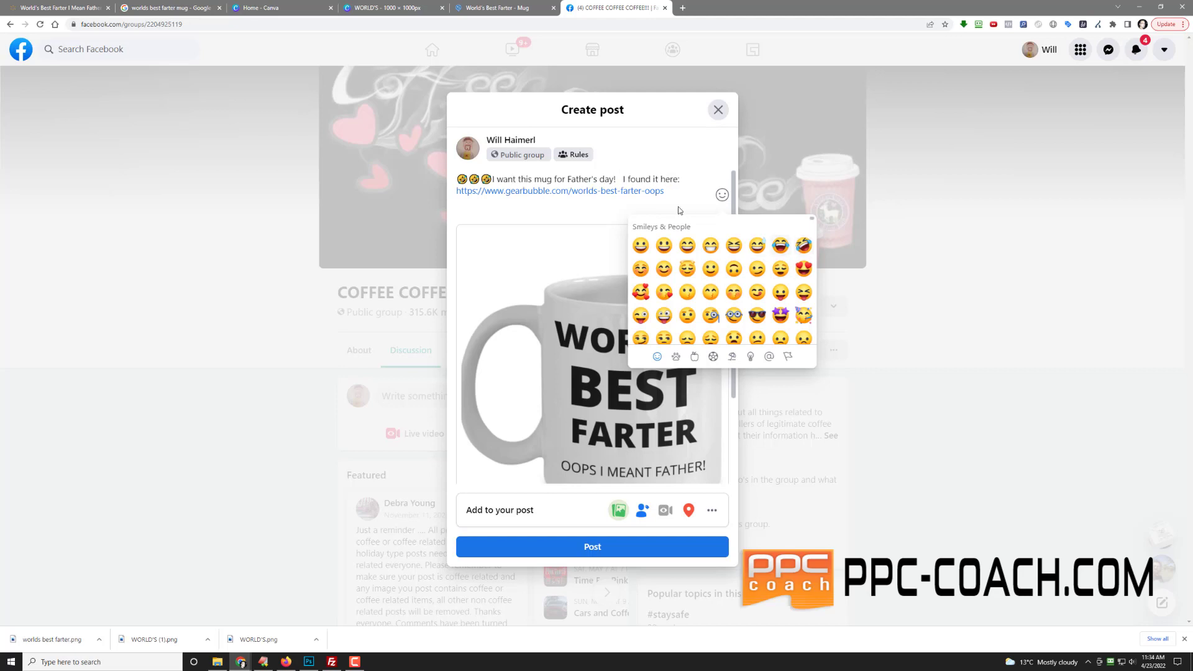
pyautogui.click(494, 179)
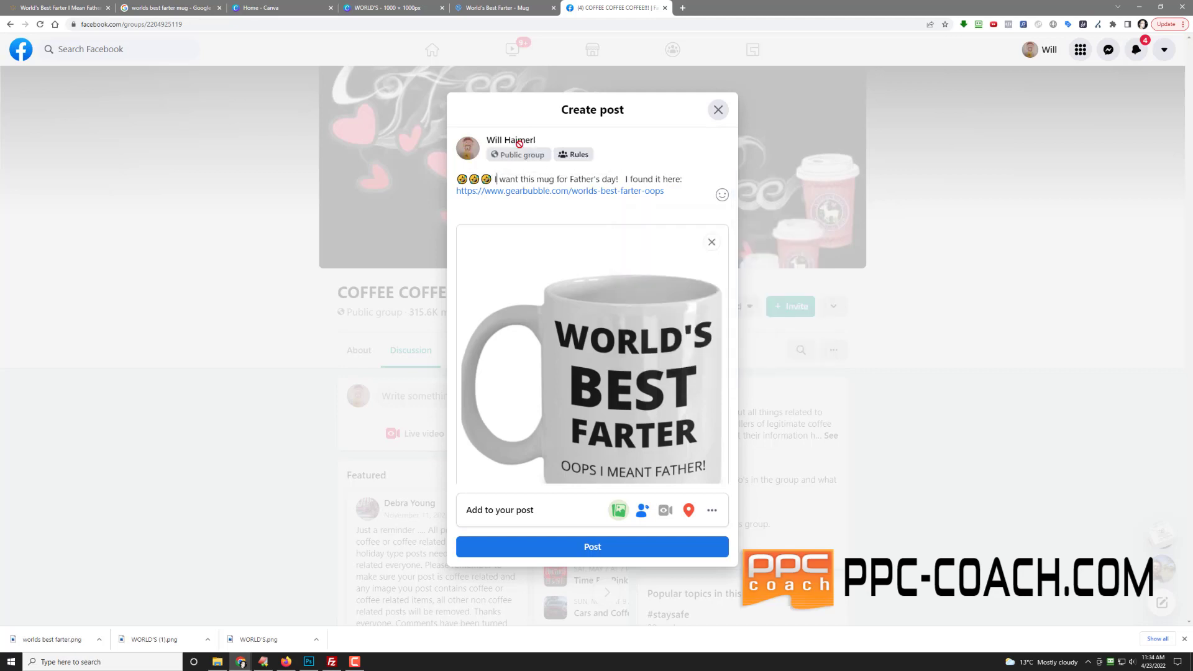
pyautogui.click(588, 545)
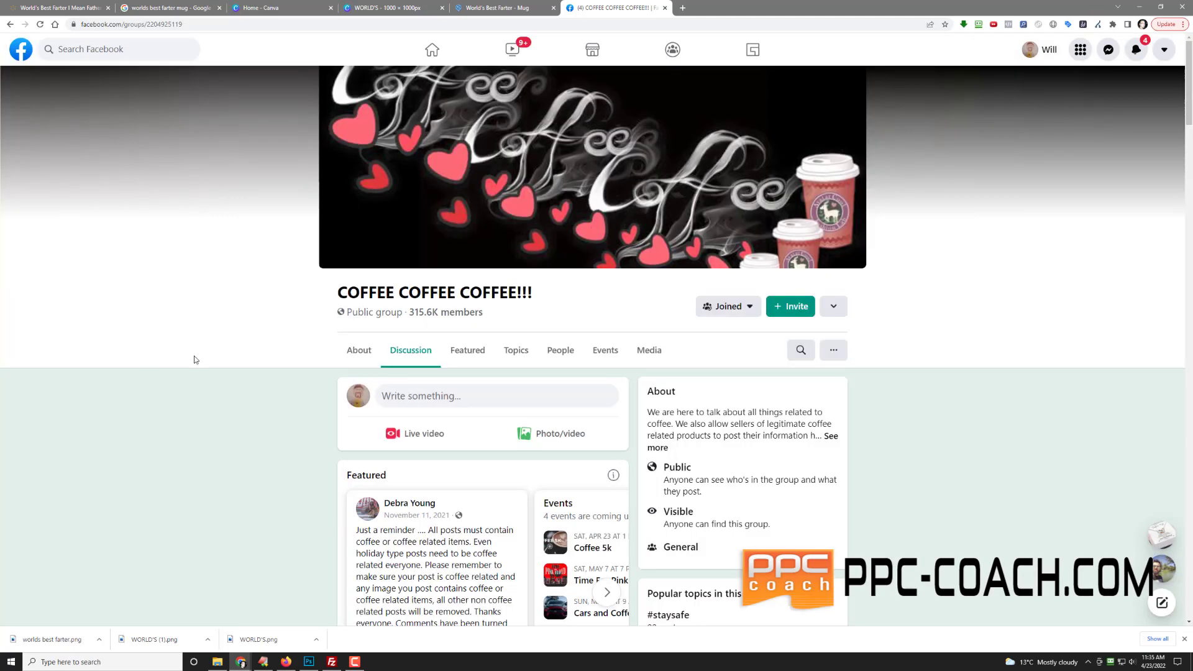
# - Check the published mug post in the group's feed and the group's member count
pyautogui.scroll(-8, 196, 359)
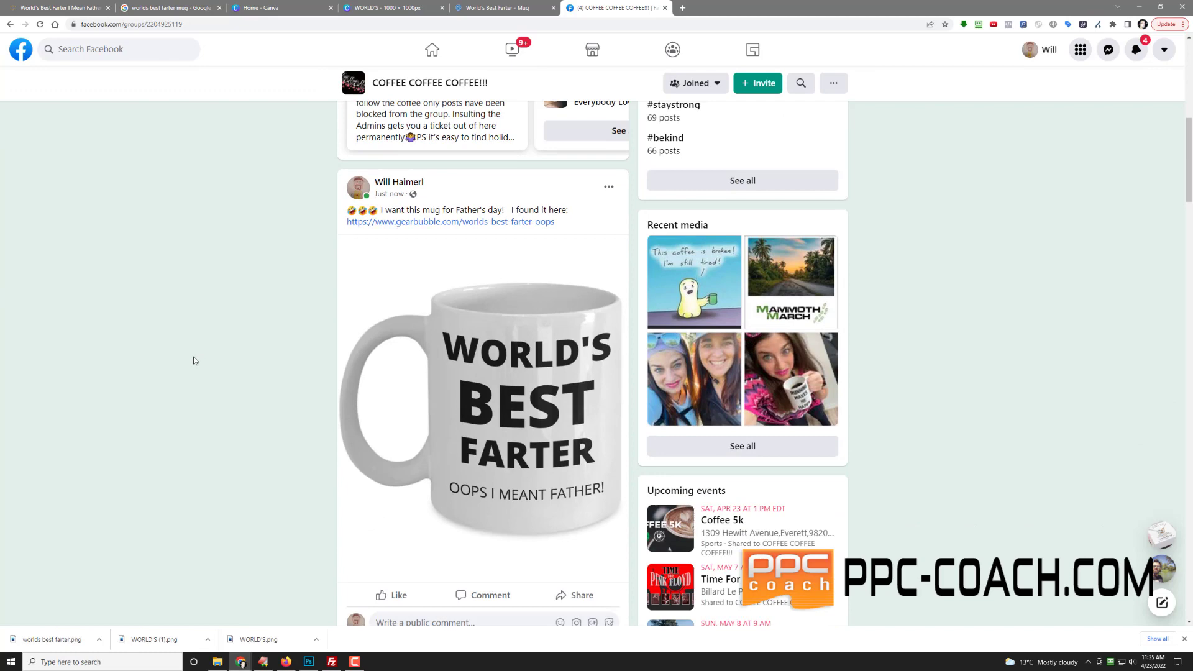
pyautogui.scroll(4, 196, 359)
pyautogui.scroll(3, 194, 360)
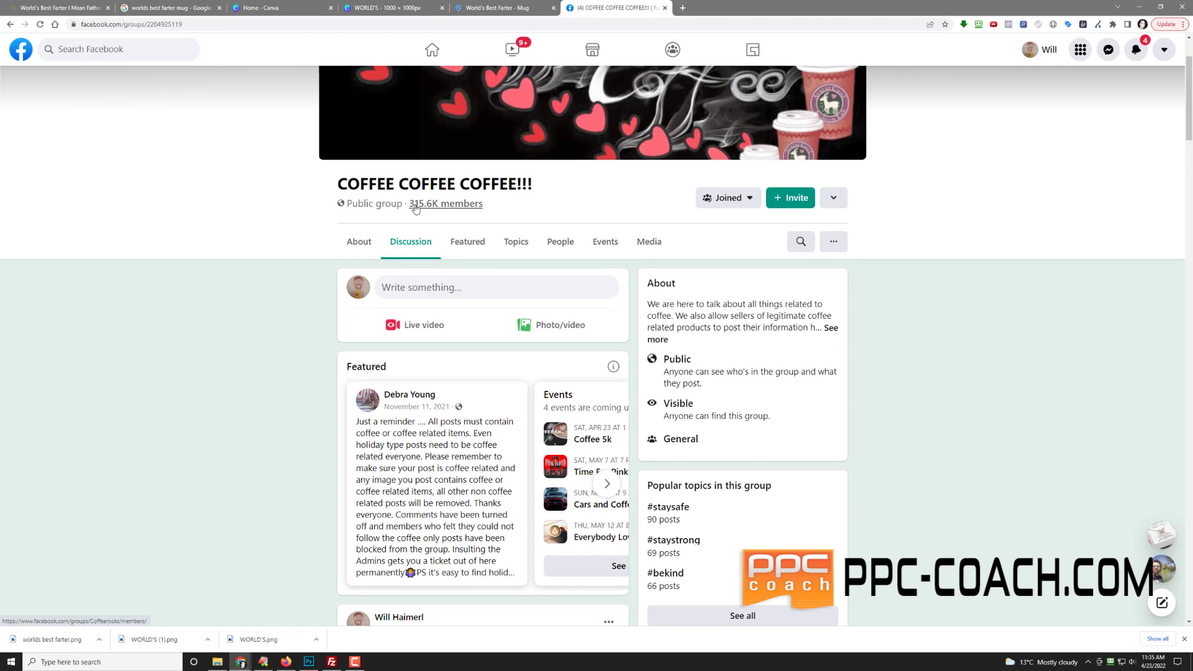
pyautogui.scroll(-2, 289, 236)
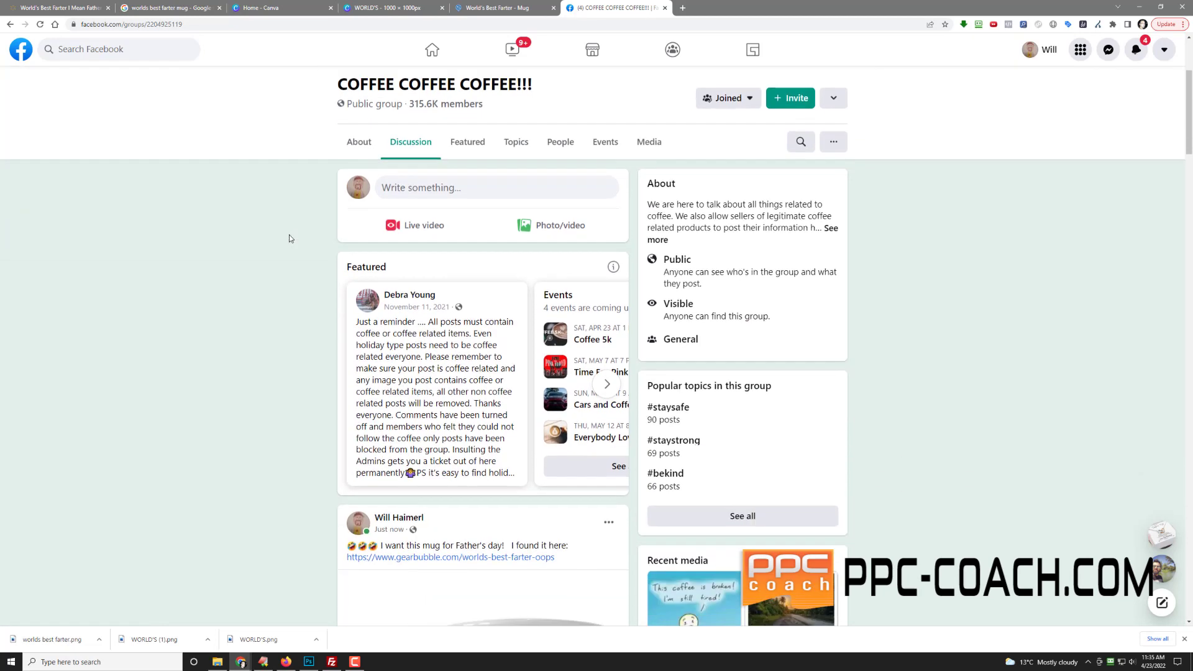
pyautogui.scroll(-6, 289, 235)
pyautogui.scroll(2, 288, 235)
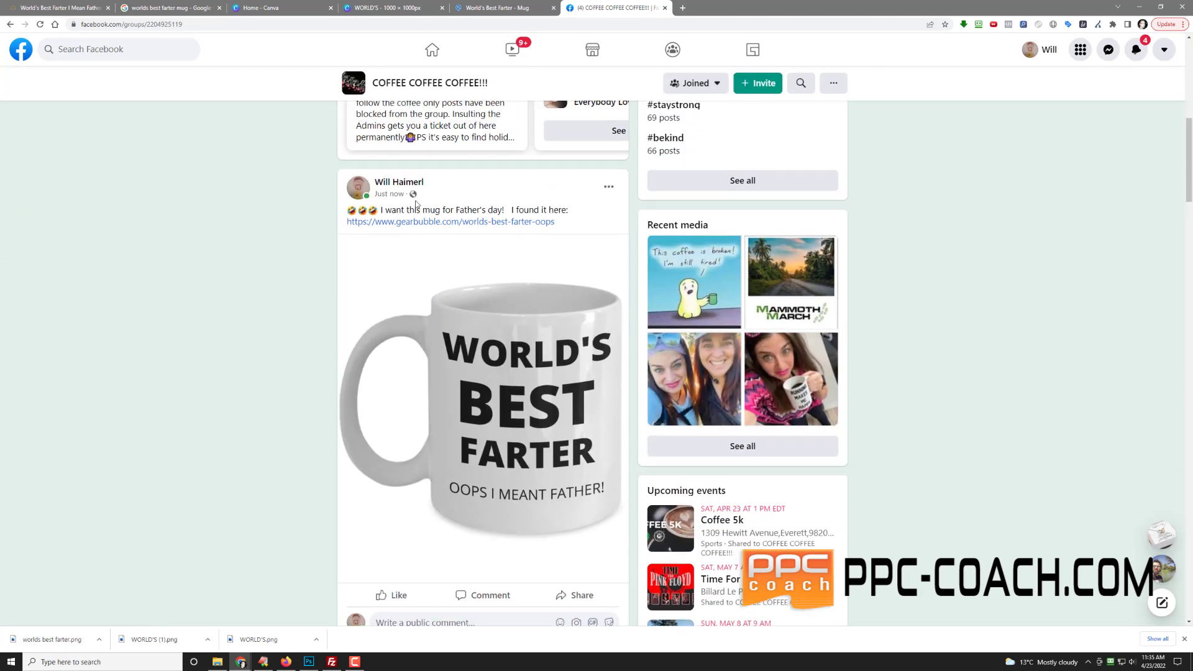
# - Open the Gearbubble link from the post and preview the 15oz Mug style before switching back to the 11oz Mug
pyautogui.click(463, 222)
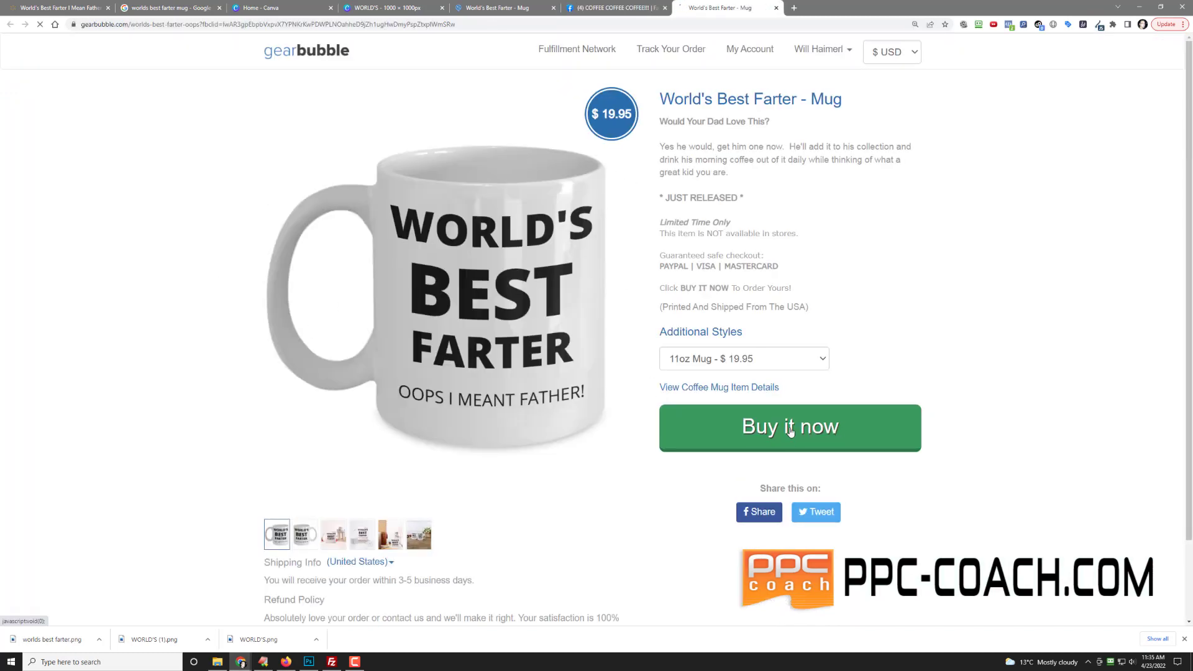
pyautogui.click(796, 366)
pyautogui.click(795, 390)
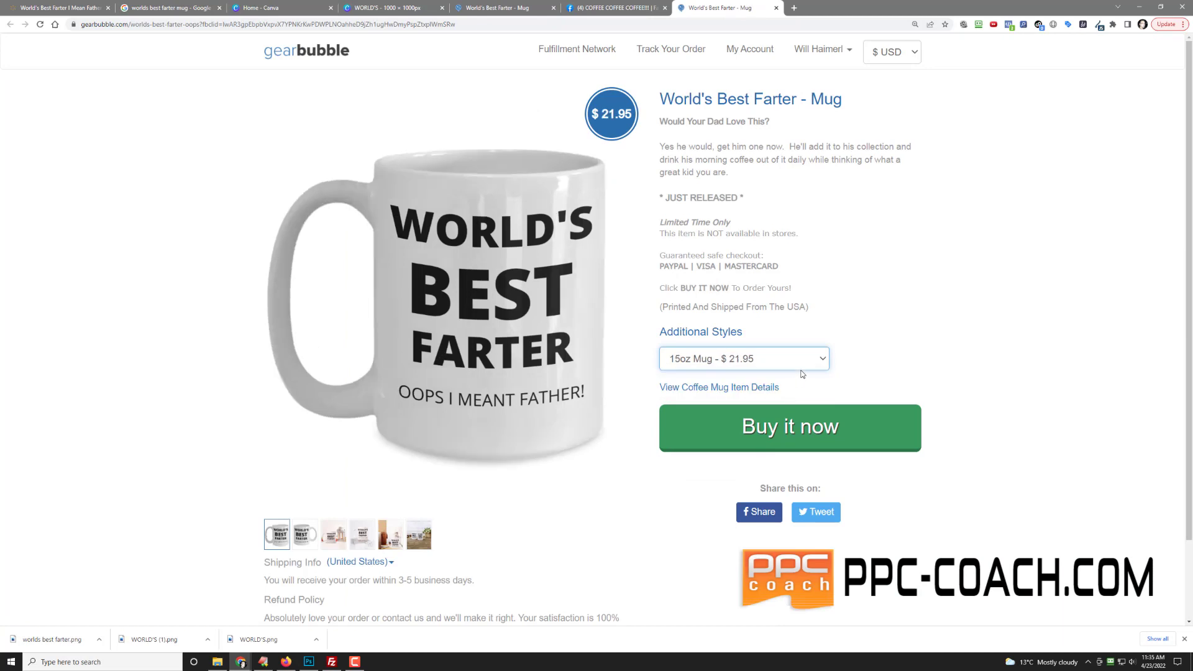
pyautogui.click(804, 357)
pyautogui.click(798, 379)
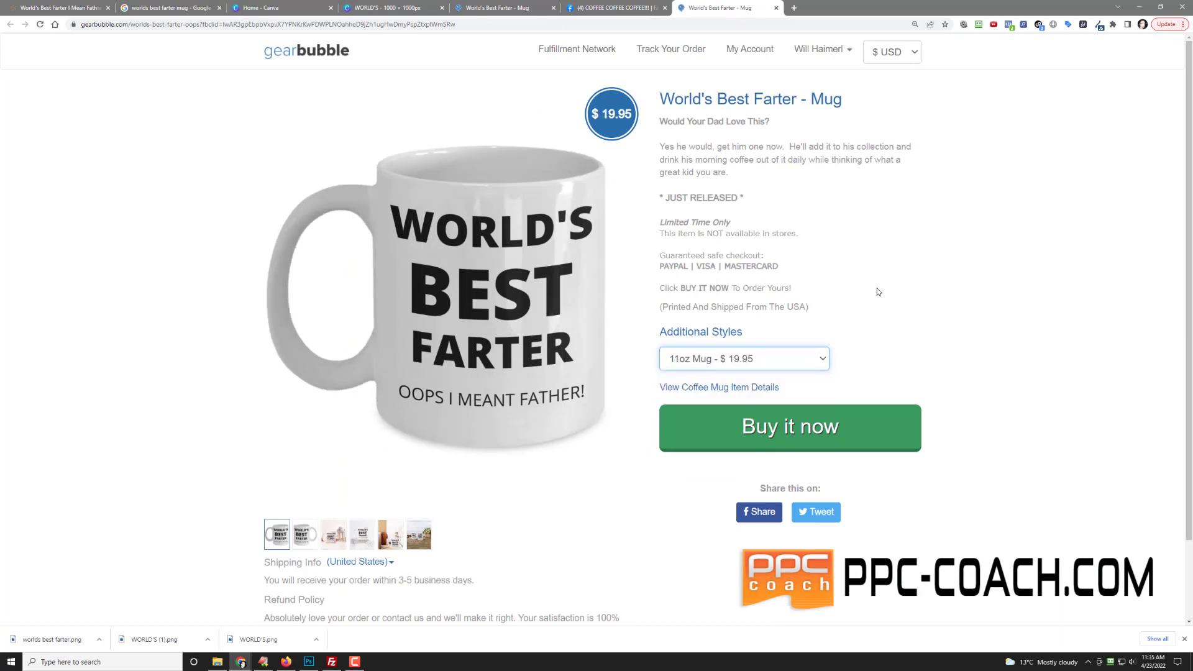
# - Look through the mug's product pictures on the sales page, return to the first picture, and skim the page
pyautogui.click(309, 540)
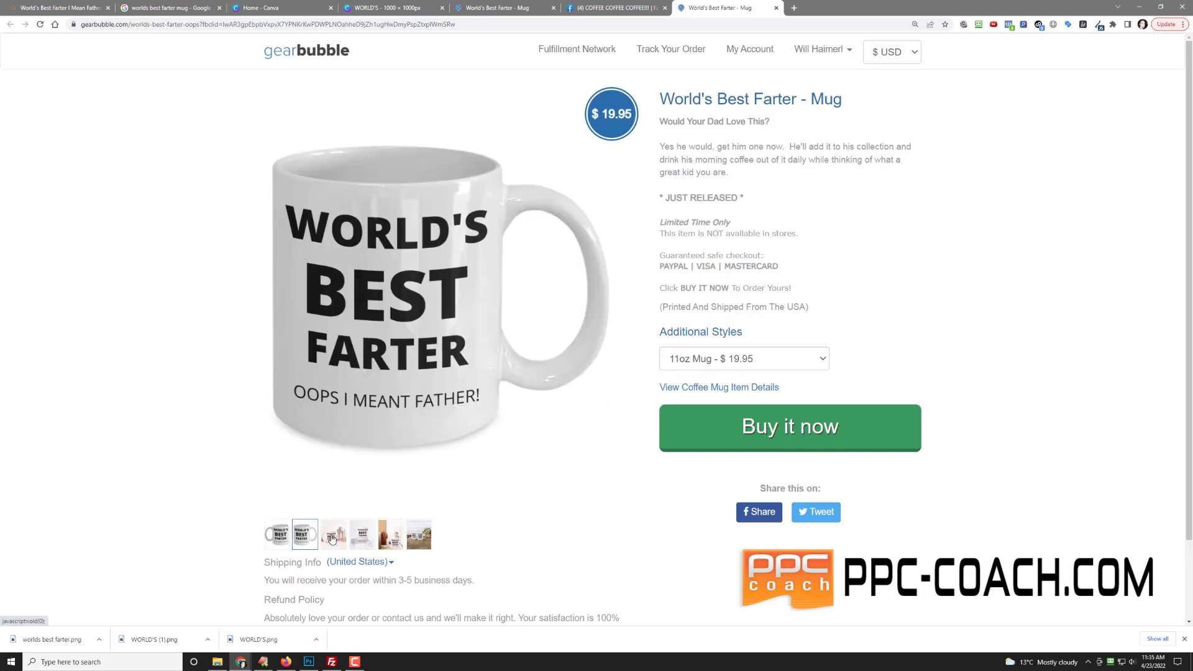
pyautogui.click(332, 539)
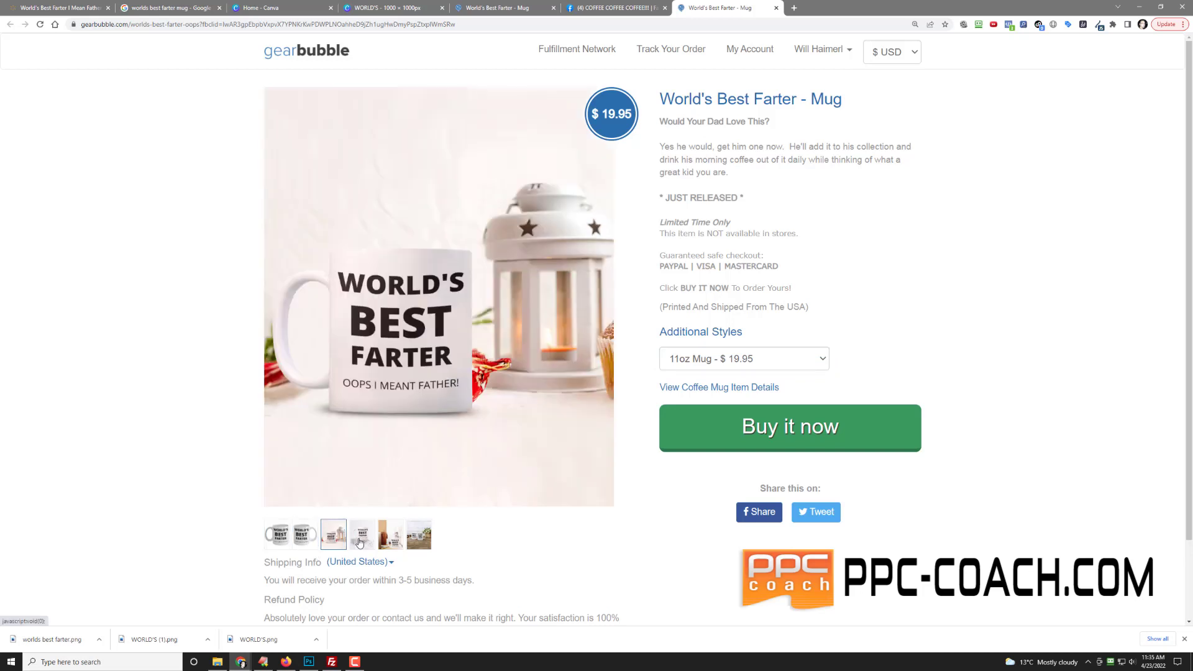
pyautogui.click(361, 541)
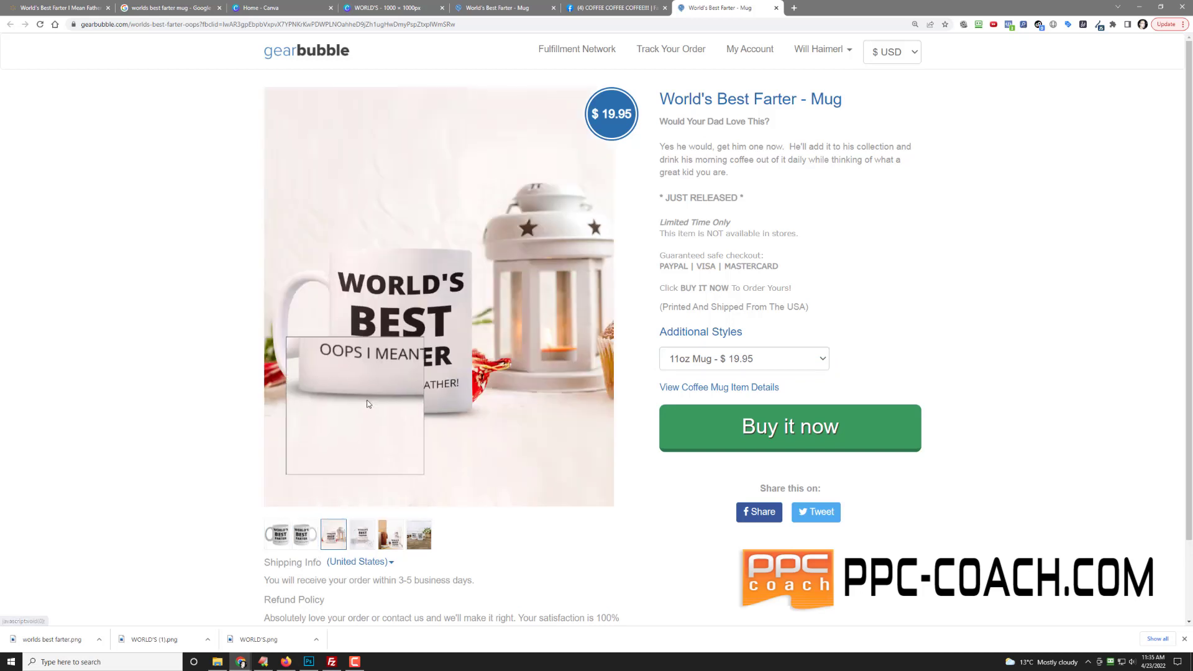
pyautogui.click(392, 543)
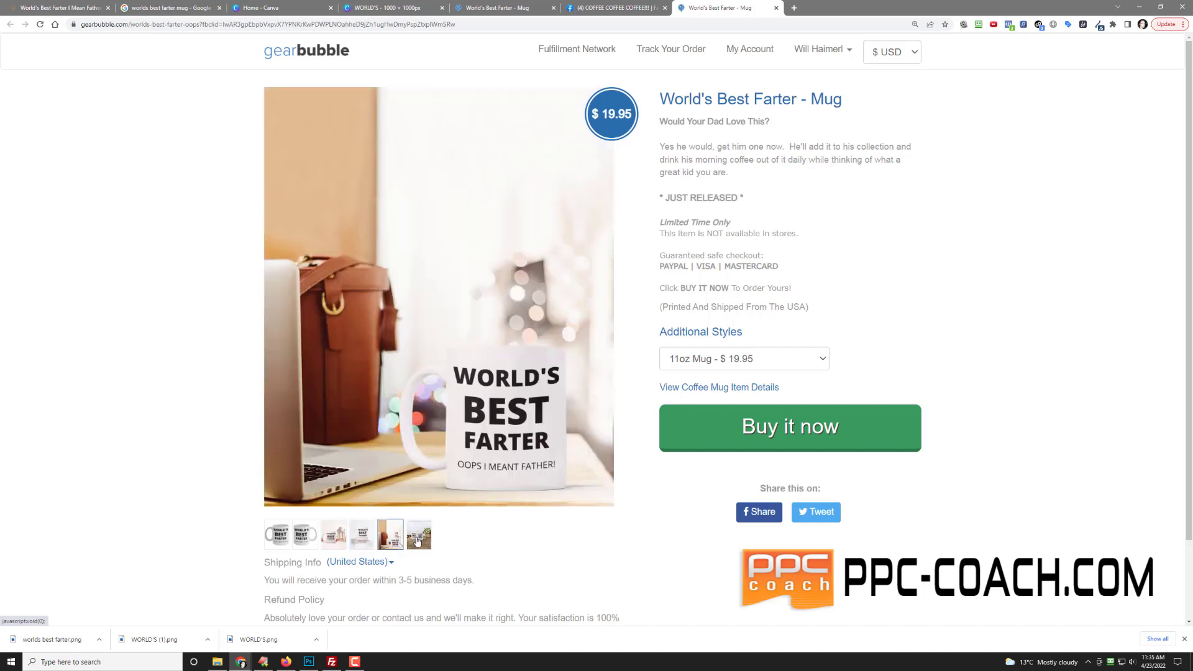
pyautogui.click(415, 544)
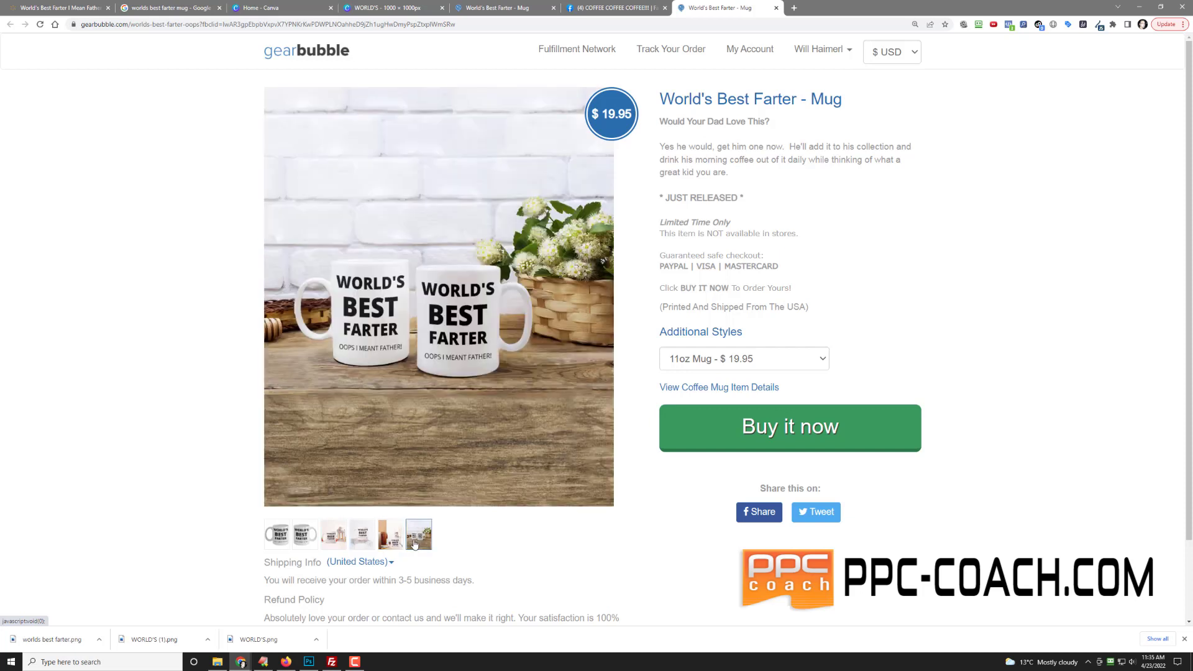
pyautogui.click(269, 539)
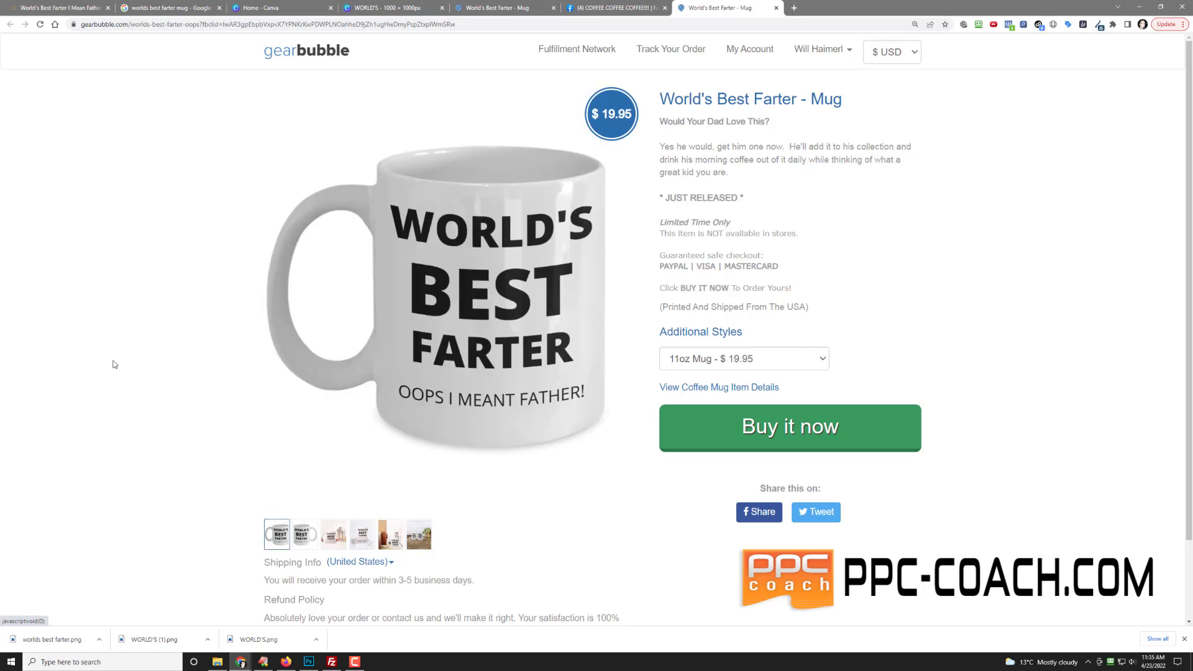
pyautogui.scroll(-2, 114, 365)
pyautogui.scroll(2, 114, 365)
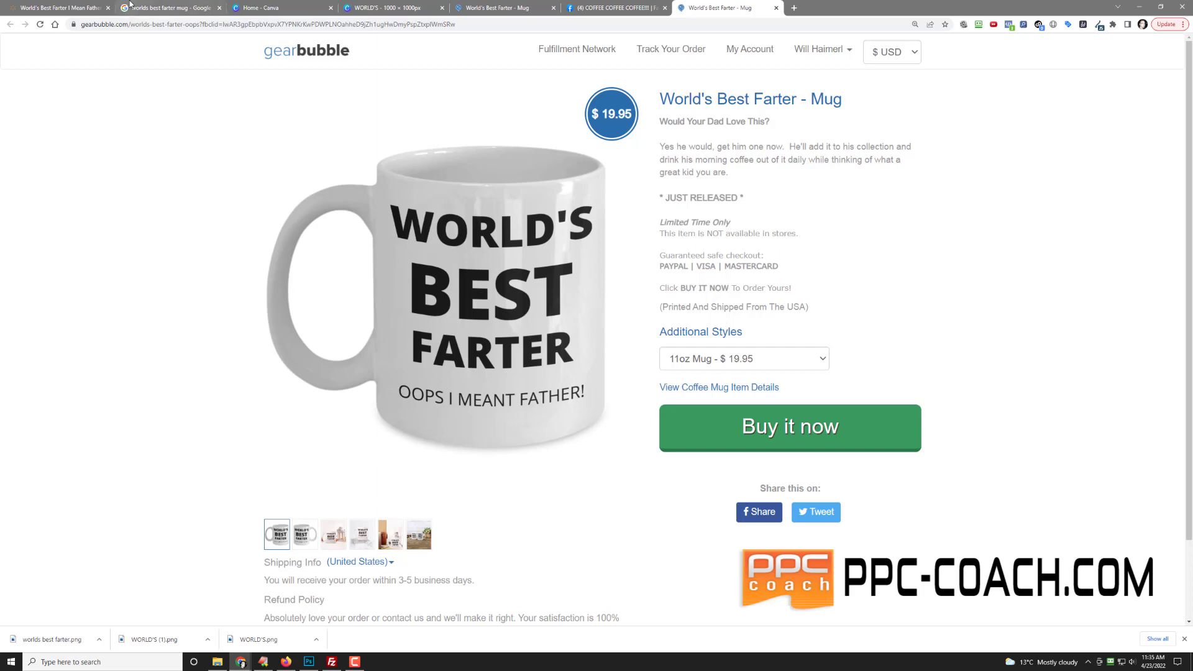
# - Return to the Facebook group with the mug post and close the browser's downloads bar
pyautogui.click(627, 6)
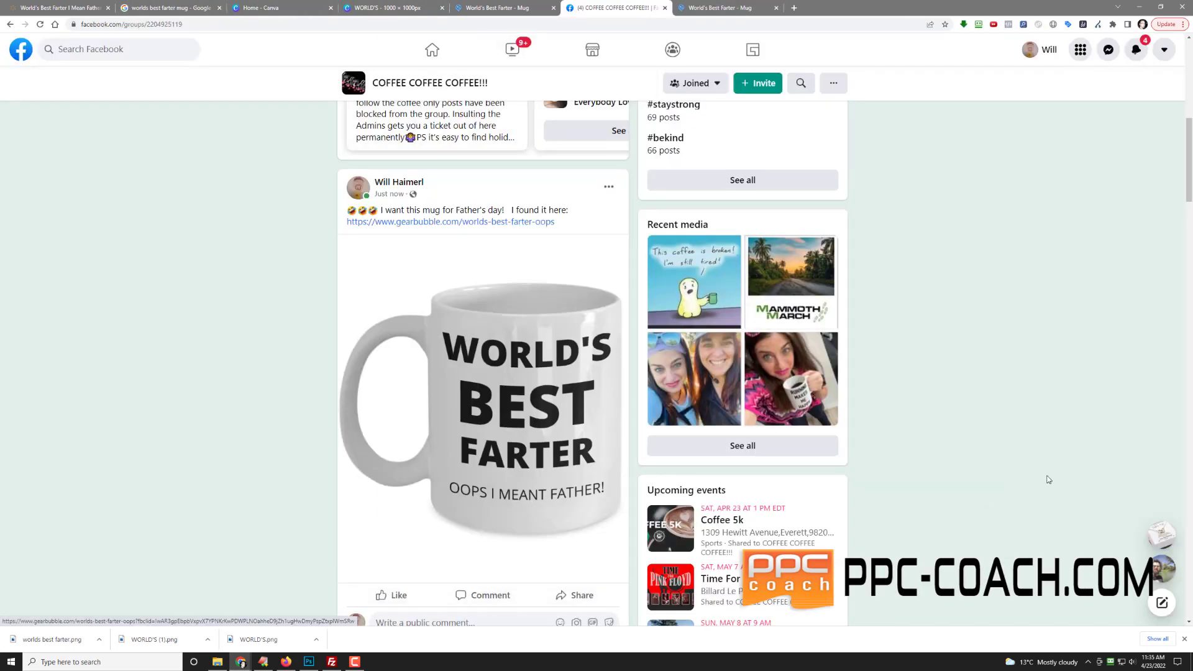
pyautogui.click(1184, 639)
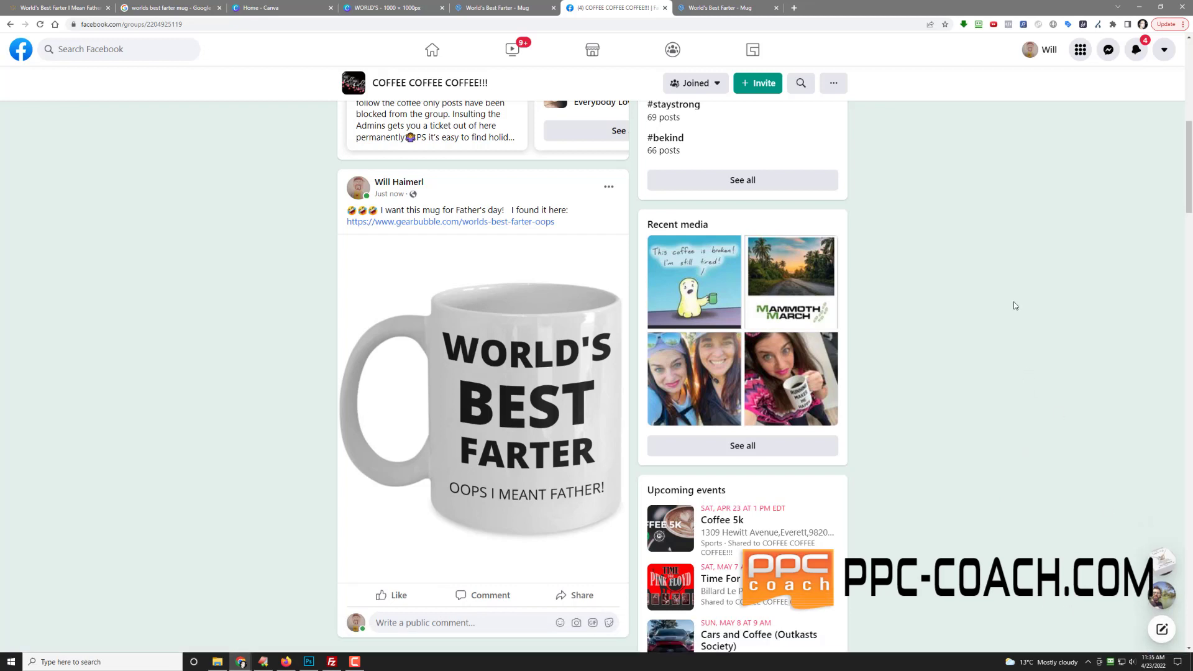